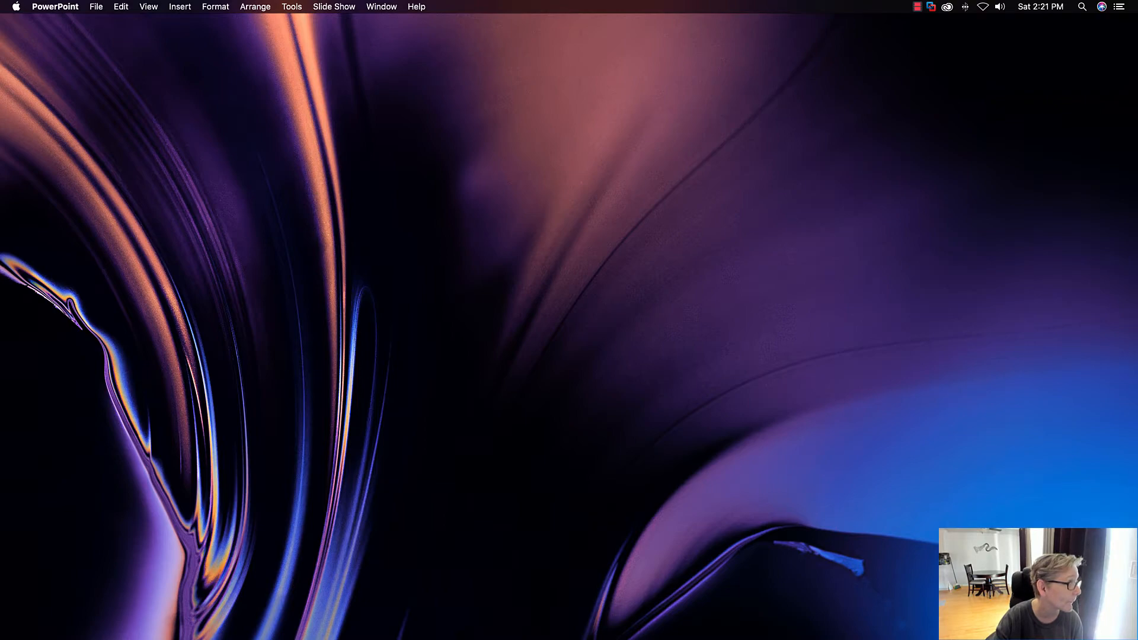
Switch to the SCCM01 virtual machine in VMware Fusion and look through the list of all Microsoft Edge updates.
{"action": "key", "text": "super+Tab"}
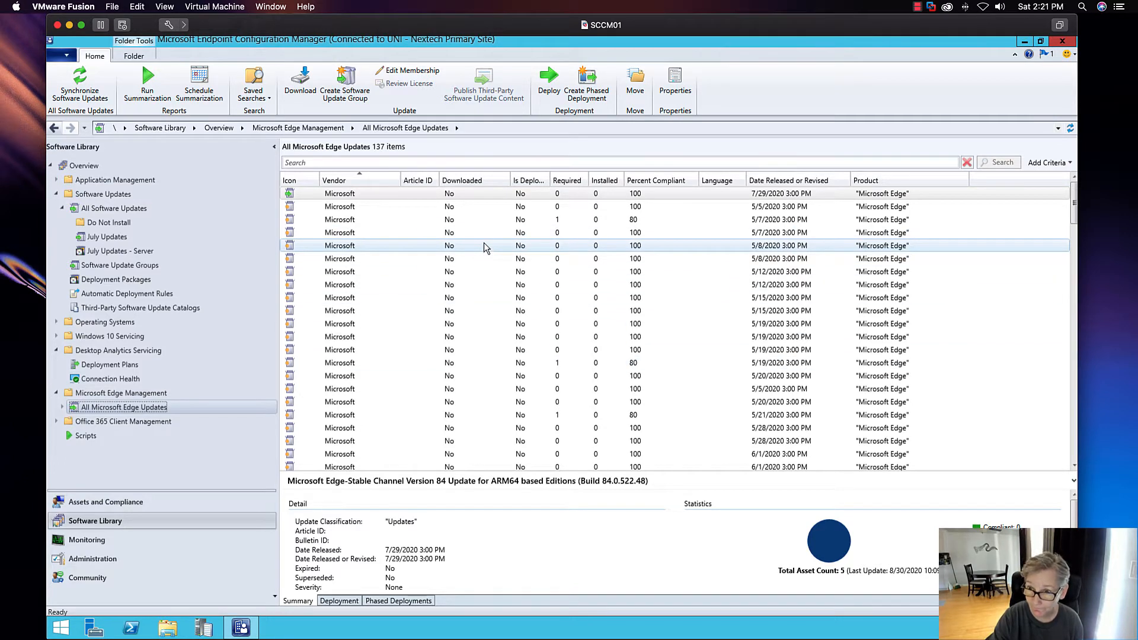
{"action": "scroll", "coordinate": [481, 258], "scroll_direction": "down", "scroll_amount": 10}
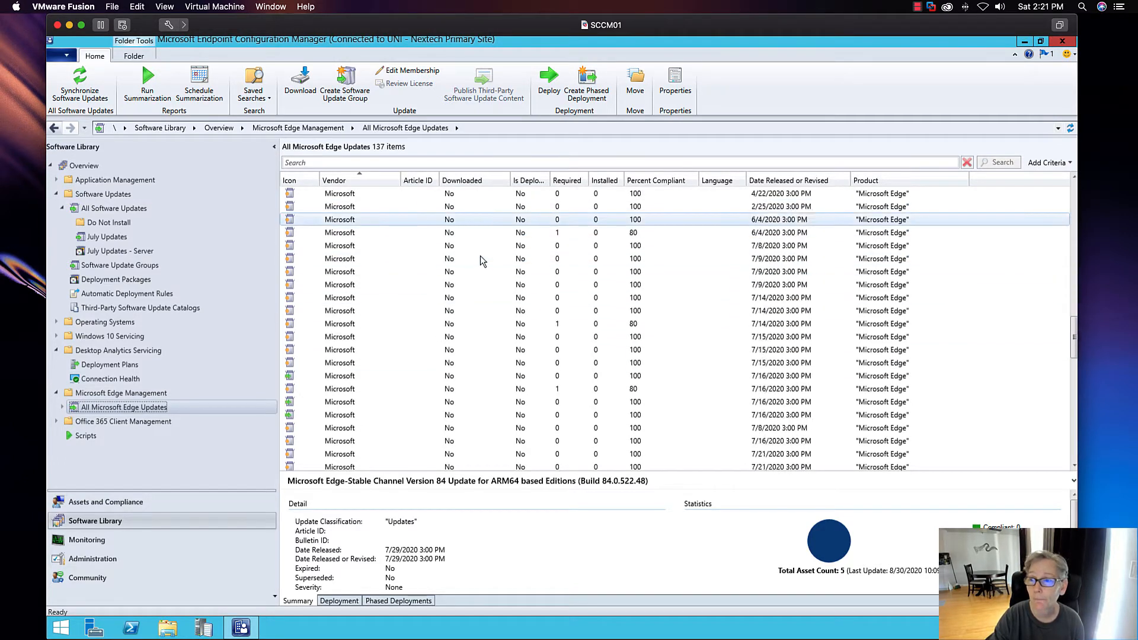
{"action": "scroll", "coordinate": [481, 257], "scroll_direction": "down", "scroll_amount": 10}
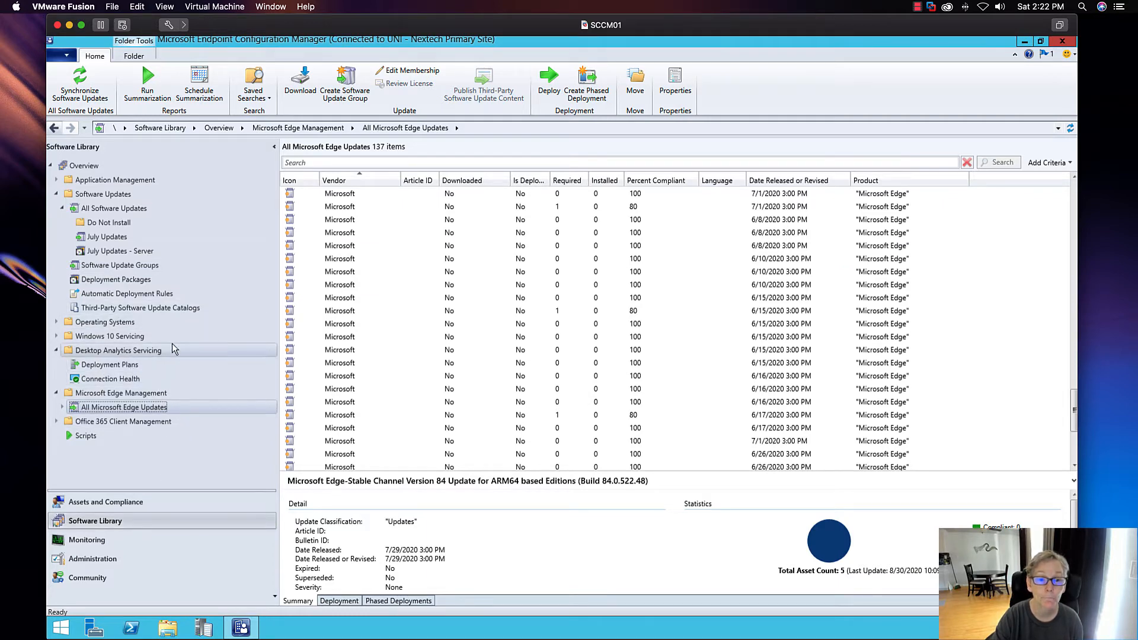
Review the general, deployment, software update and evaluation schedule properties of the DEP - Defintions Updates automatic deployment rule.
{"action": "left_click", "coordinate": [147, 295]}
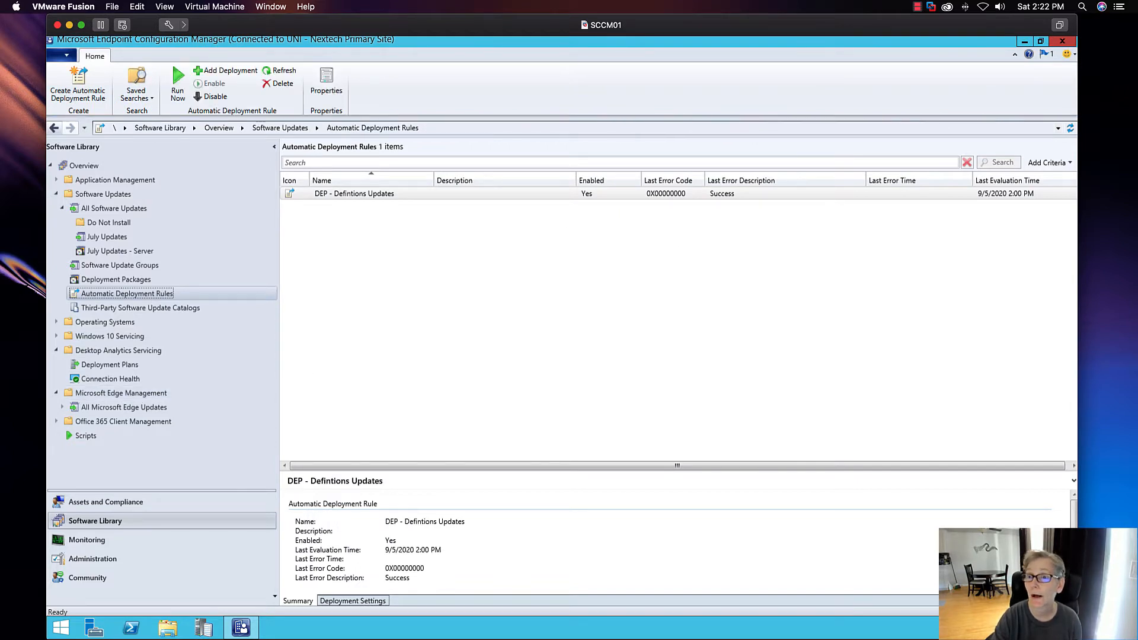
{"action": "left_click", "coordinate": [337, 197]}
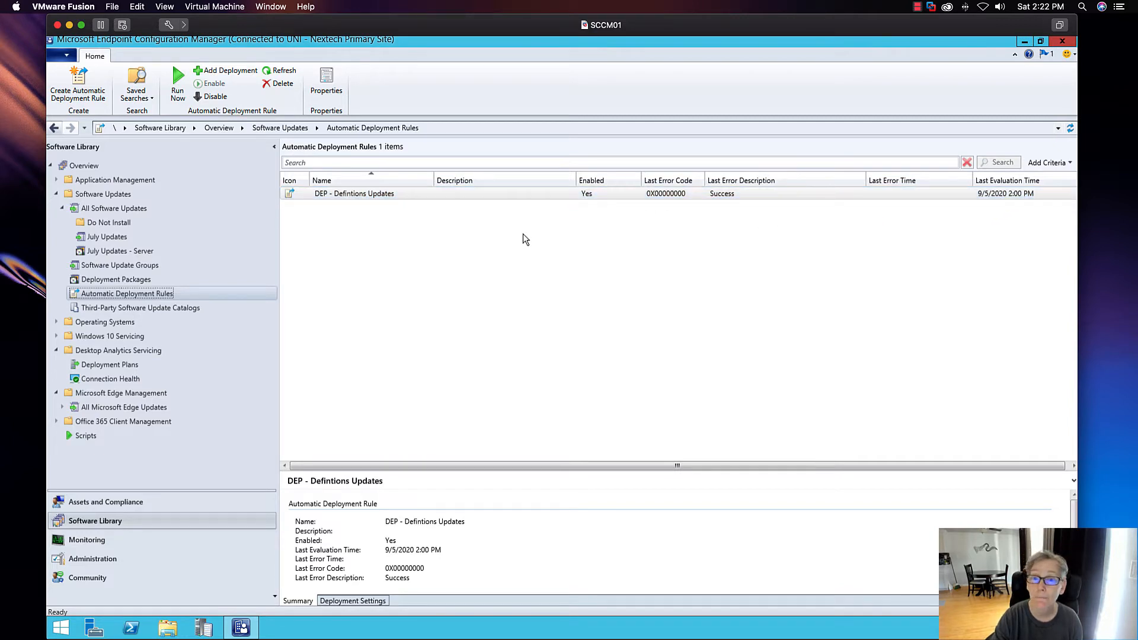
{"action": "right_click", "coordinate": [347, 196]}
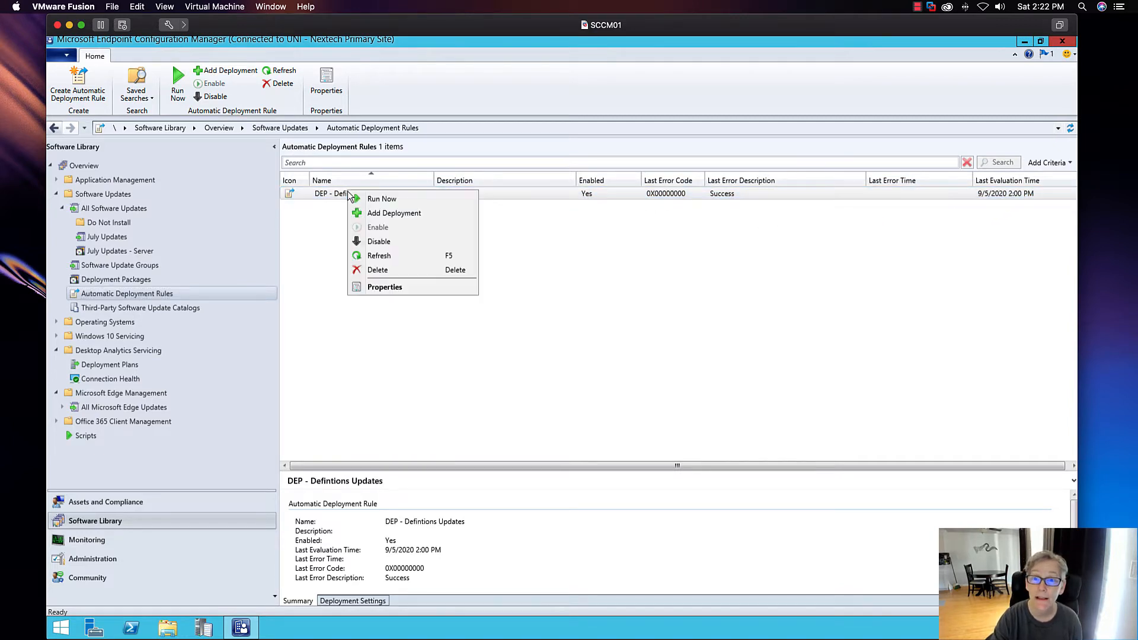
{"action": "left_click", "coordinate": [379, 287]}
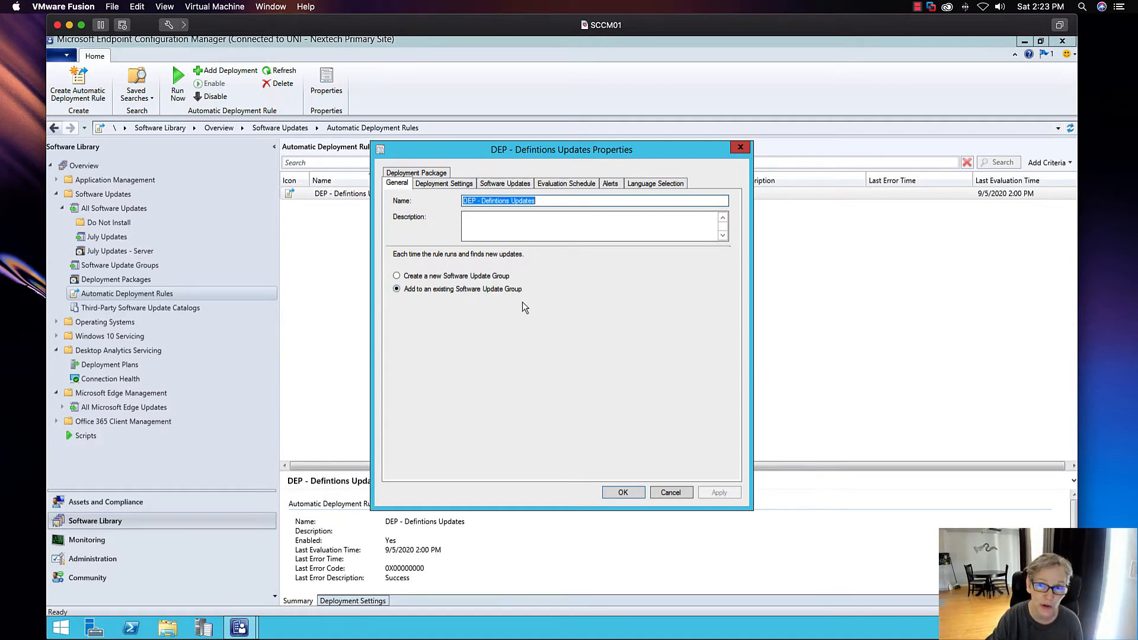
{"action": "left_click", "coordinate": [453, 183]}
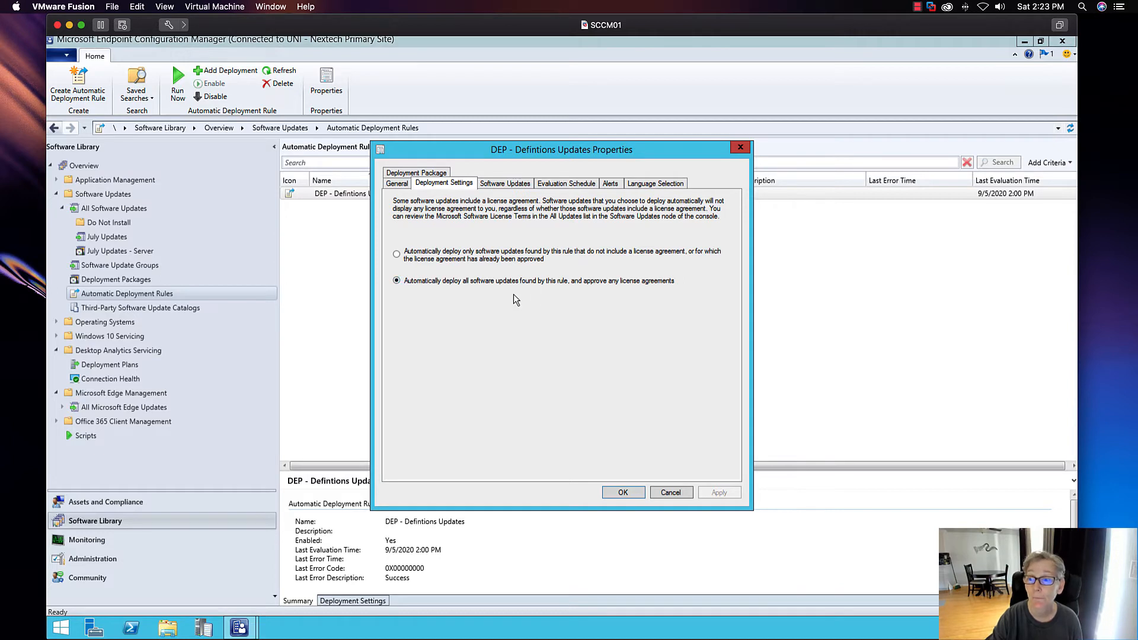
{"action": "left_click", "coordinate": [505, 184]}
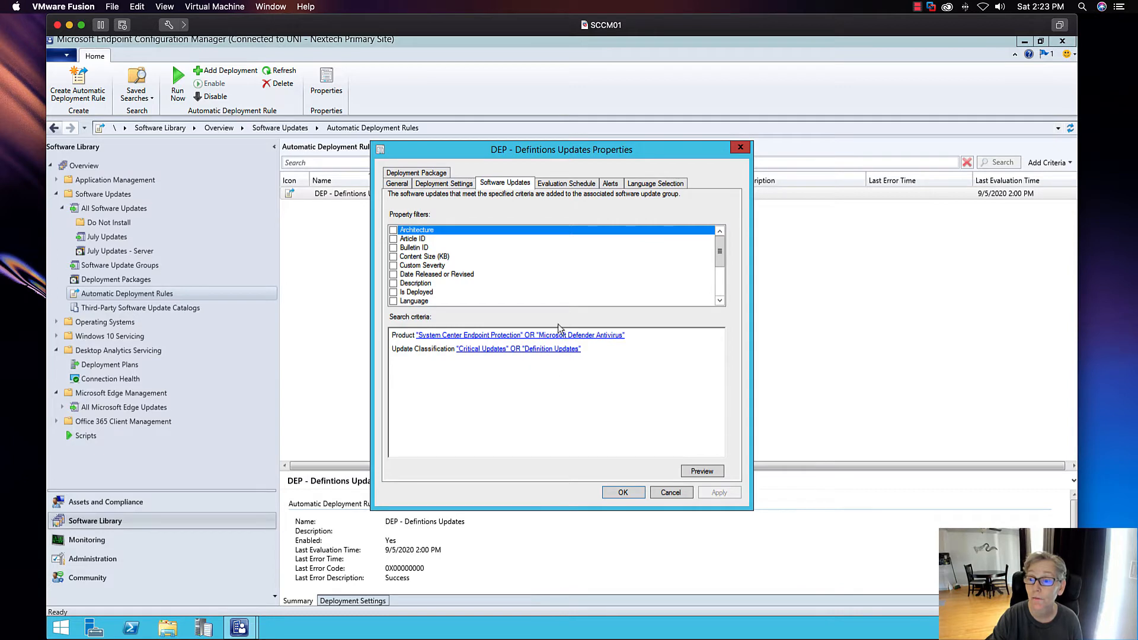
{"action": "left_click", "coordinate": [566, 185]}
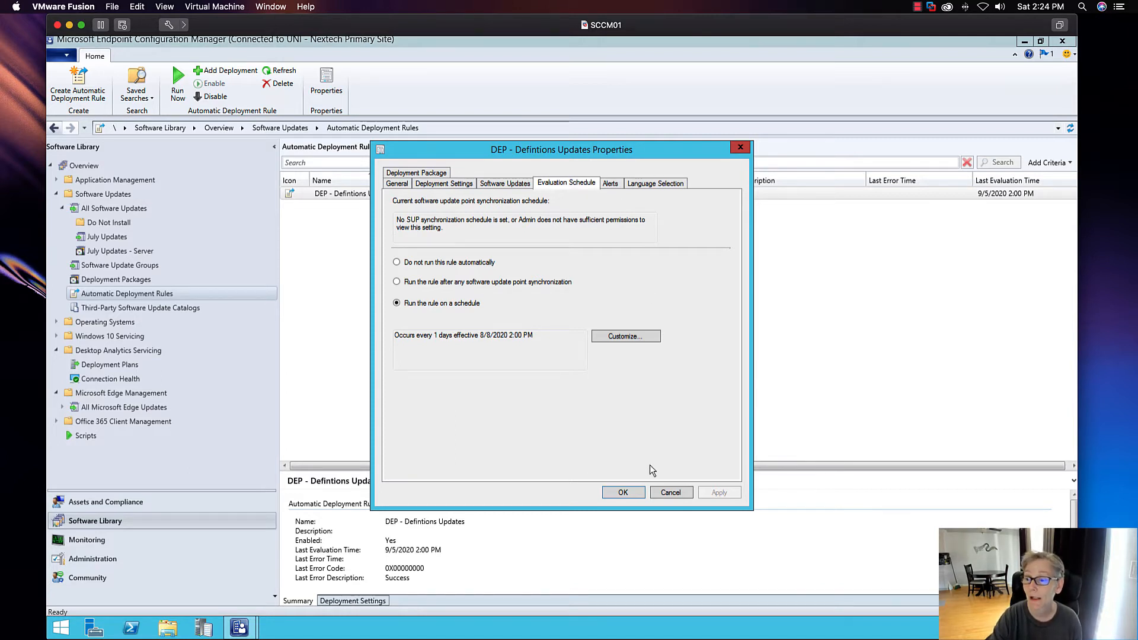
{"action": "left_click", "coordinate": [669, 493]}
Review the rule's deployment to All Desktop and Server Clients, covering its collection, detail level, schedule and user experience settings.
{"action": "left_click", "coordinate": [355, 601]}
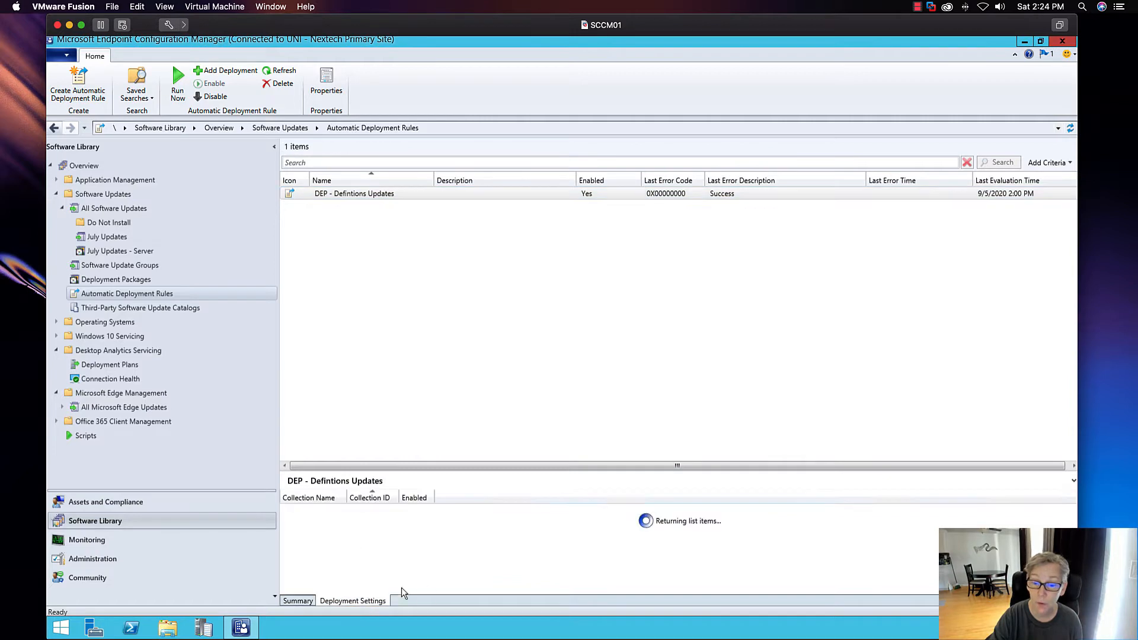
{"action": "right_click", "coordinate": [372, 511]}
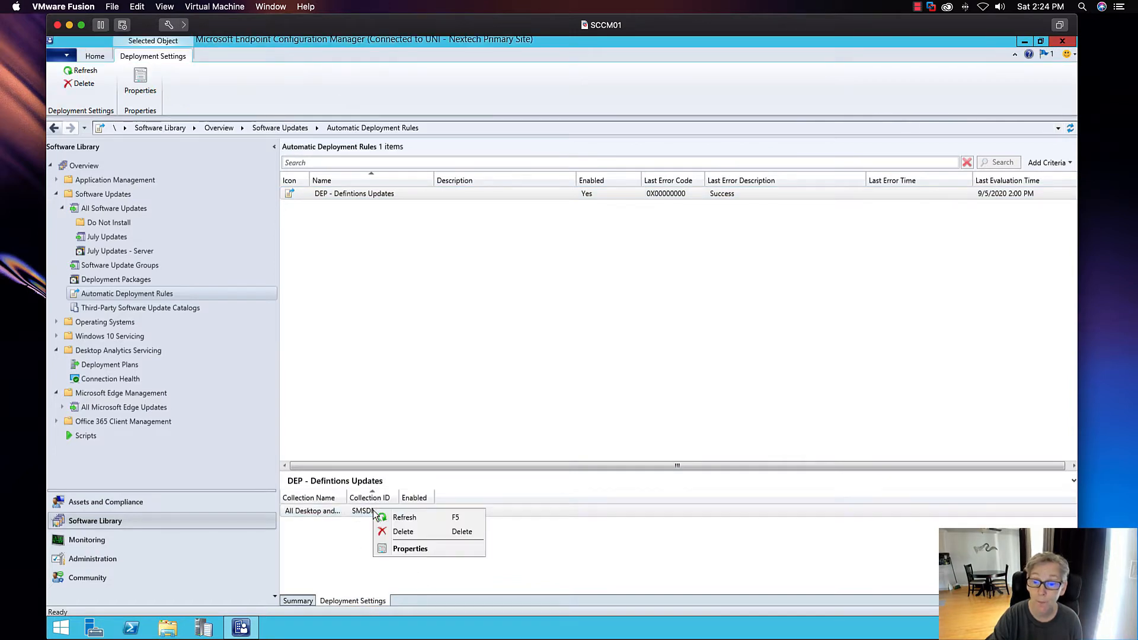
{"action": "left_click", "coordinate": [405, 549]}
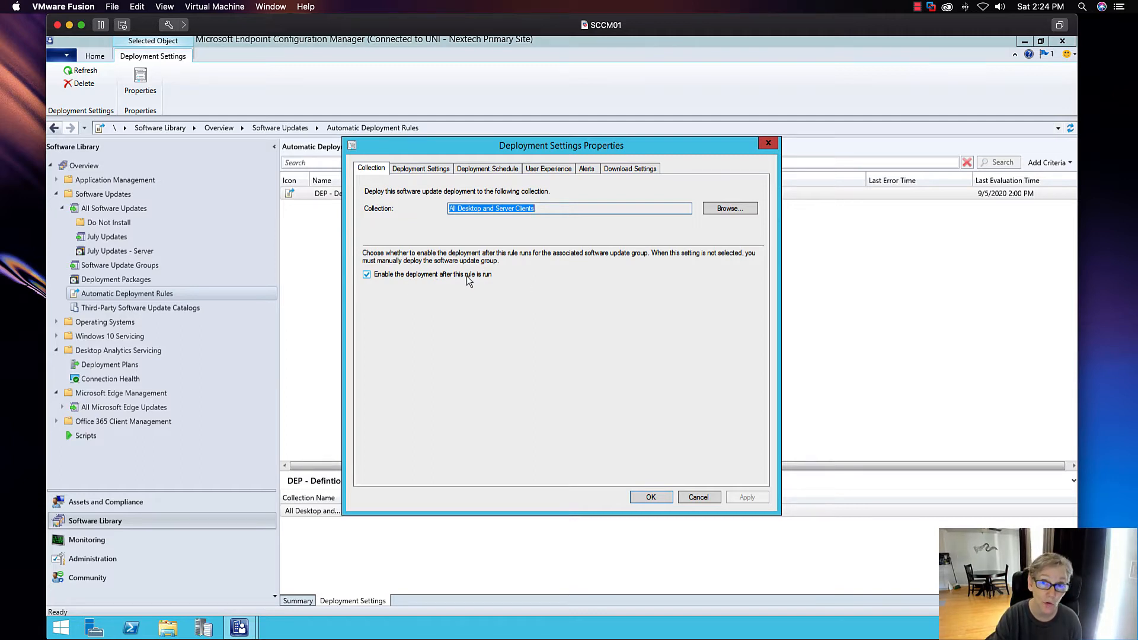
{"action": "left_click", "coordinate": [420, 169]}
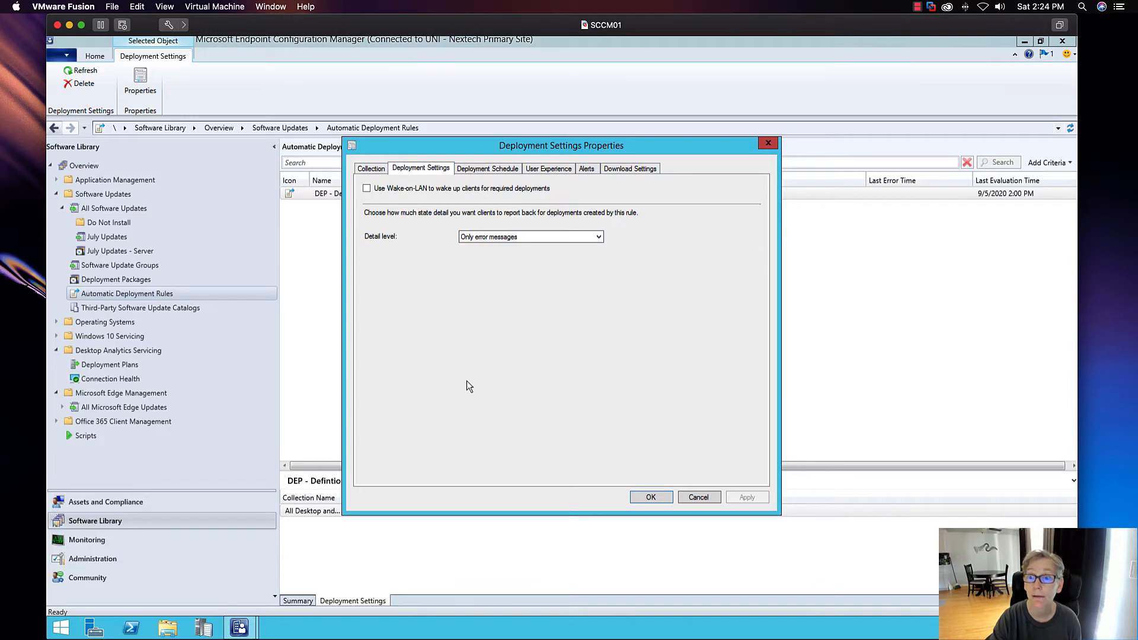
{"action": "left_click", "coordinate": [492, 170]}
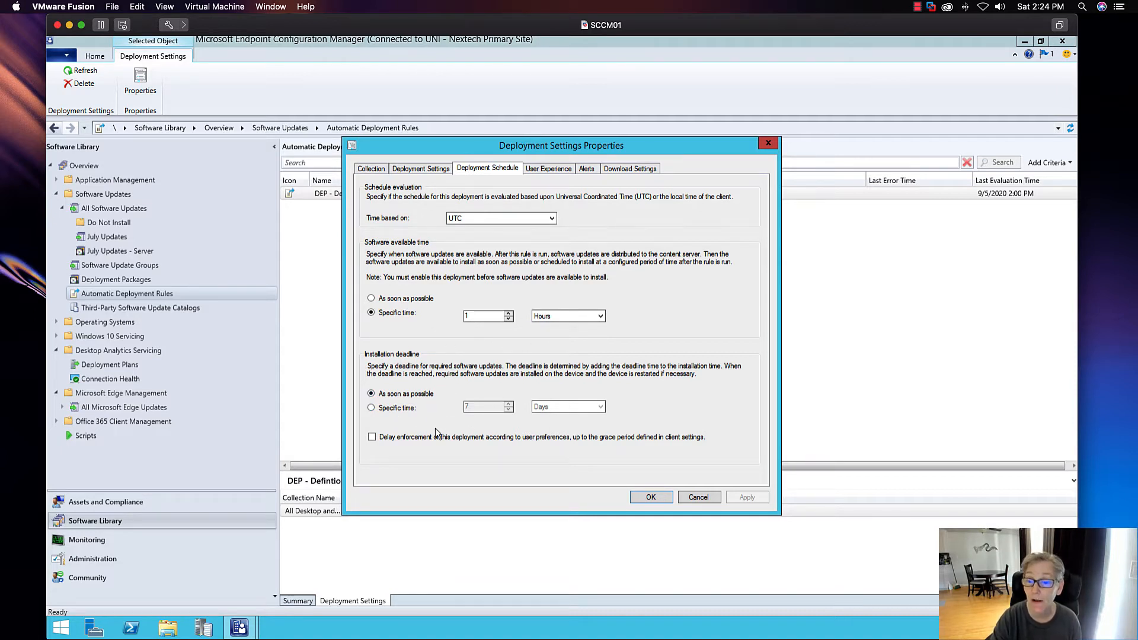
{"action": "left_click", "coordinate": [549, 168]}
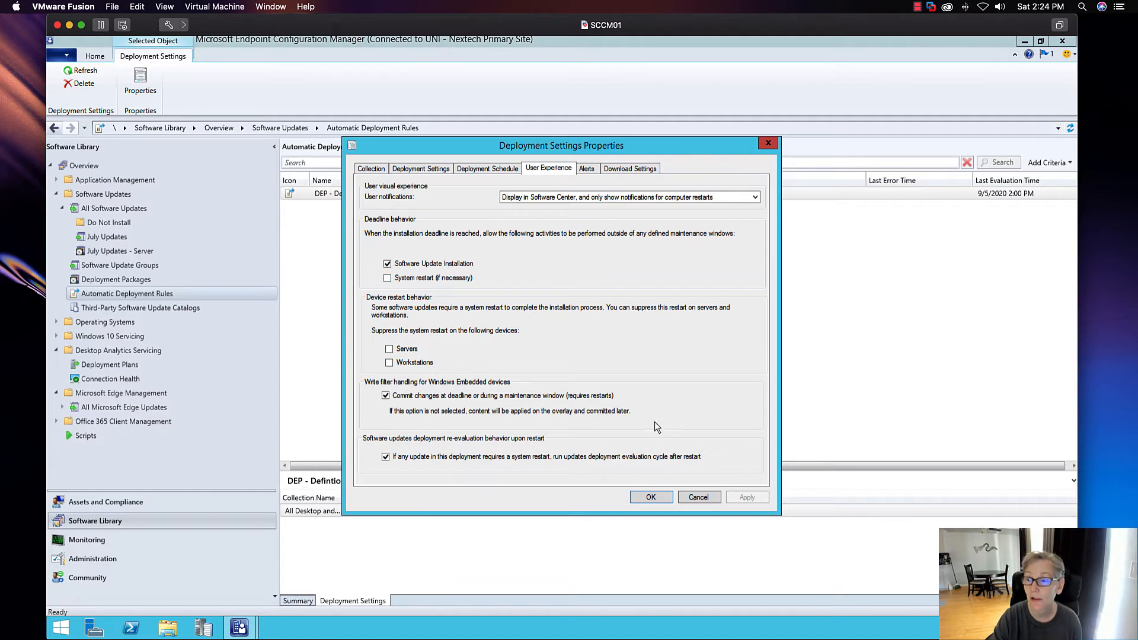
{"action": "left_click", "coordinate": [697, 496]}
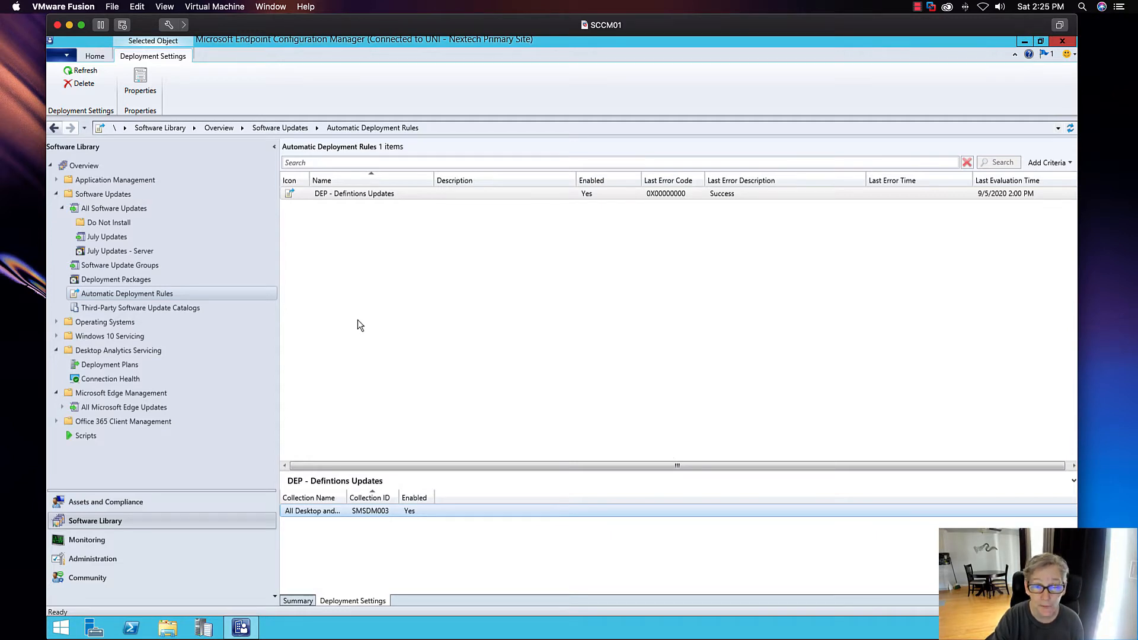
Start a new automatic deployment rule and name it MS Edge Updates.
{"action": "left_click", "coordinate": [131, 293]}
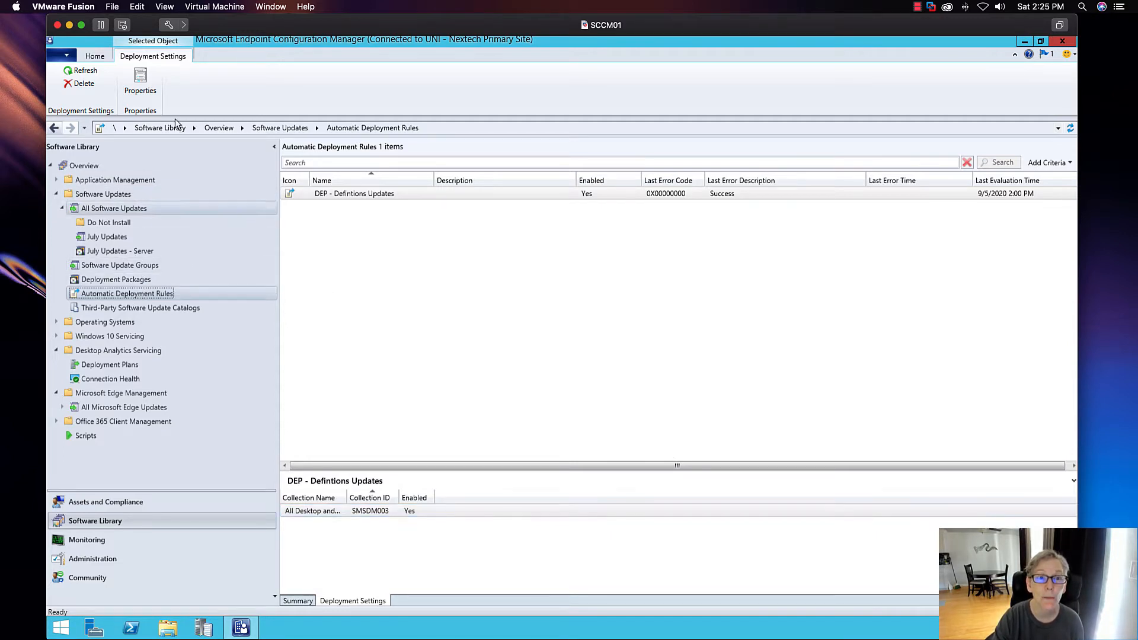
{"action": "left_click", "coordinate": [89, 98]}
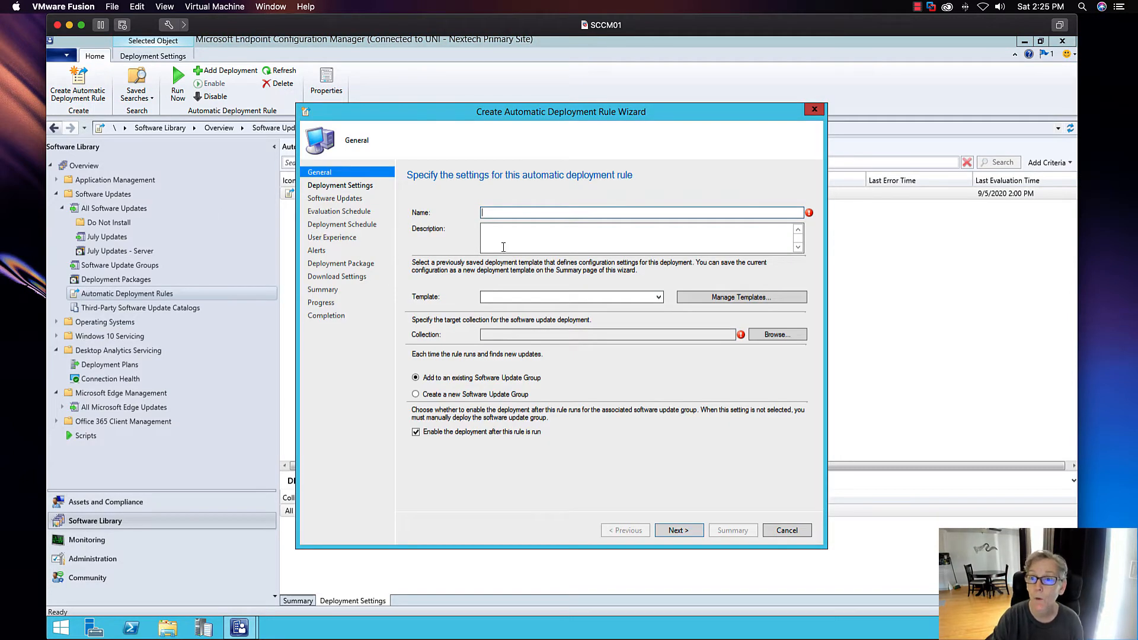
{"action": "type", "text": "M"}
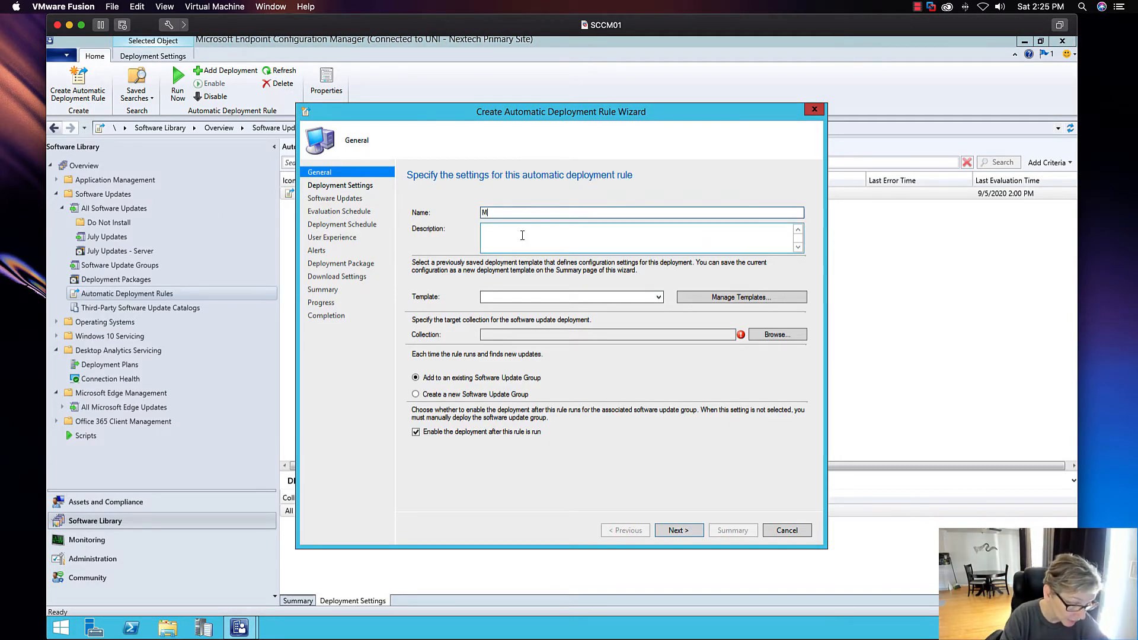
{"action": "type", "text": "S EDge"}
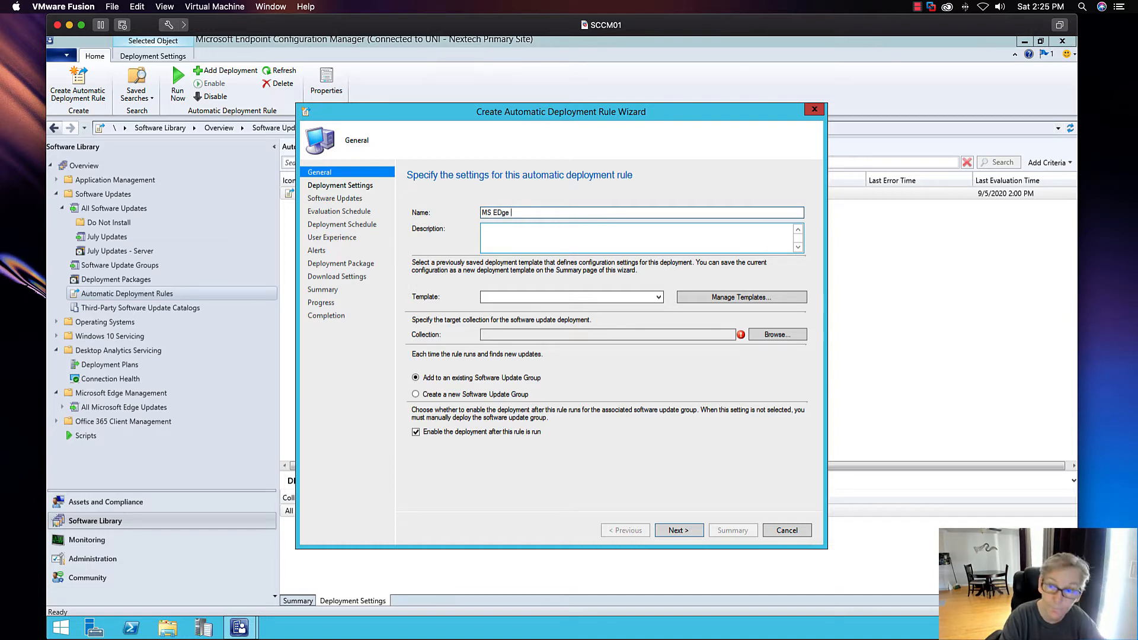
{"action": "key", "text": "BackSpace"}
{"action": "key", "text": "BackSpace"}
{"action": "key", "text": "BackSpace"}
{"action": "key", "text": "BackSpace"}
{"action": "type", "text": "dge Upd"}
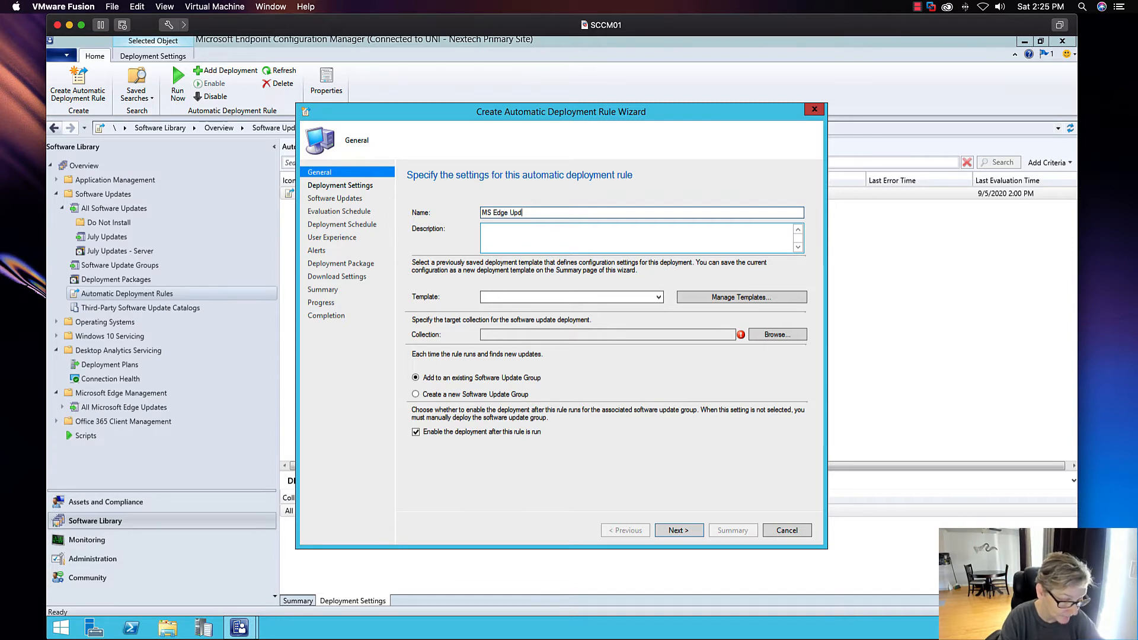
{"action": "type", "text": "ates"}
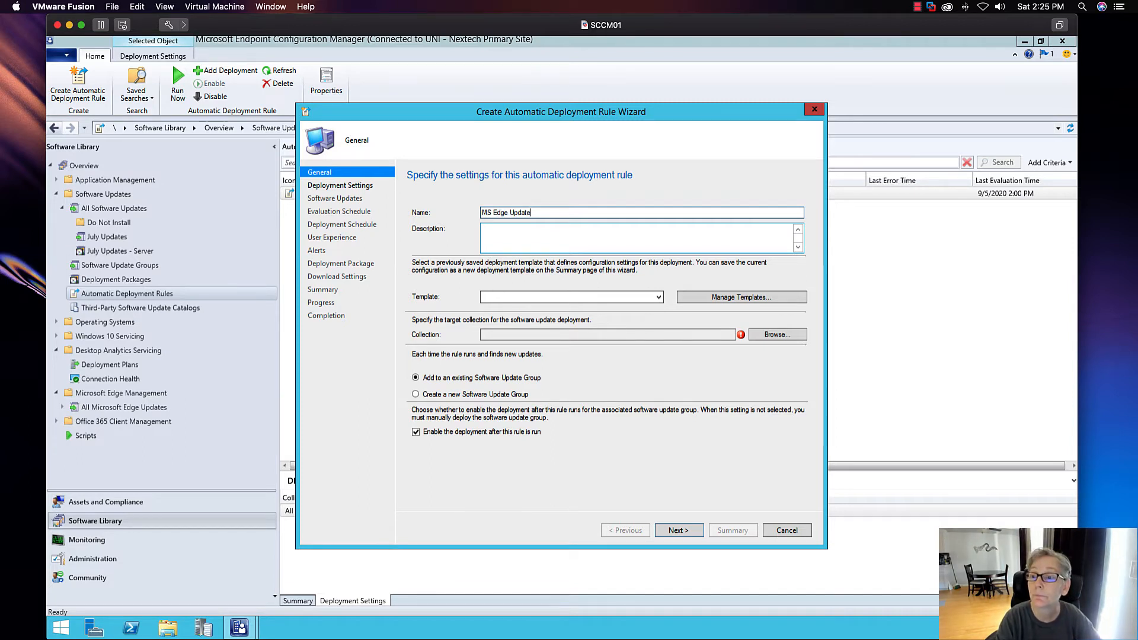
Base the rule on the Patch Tuesday template and target the Windows 10 Computers collection from the Desktops folder.
{"action": "left_click", "coordinate": [559, 297]}
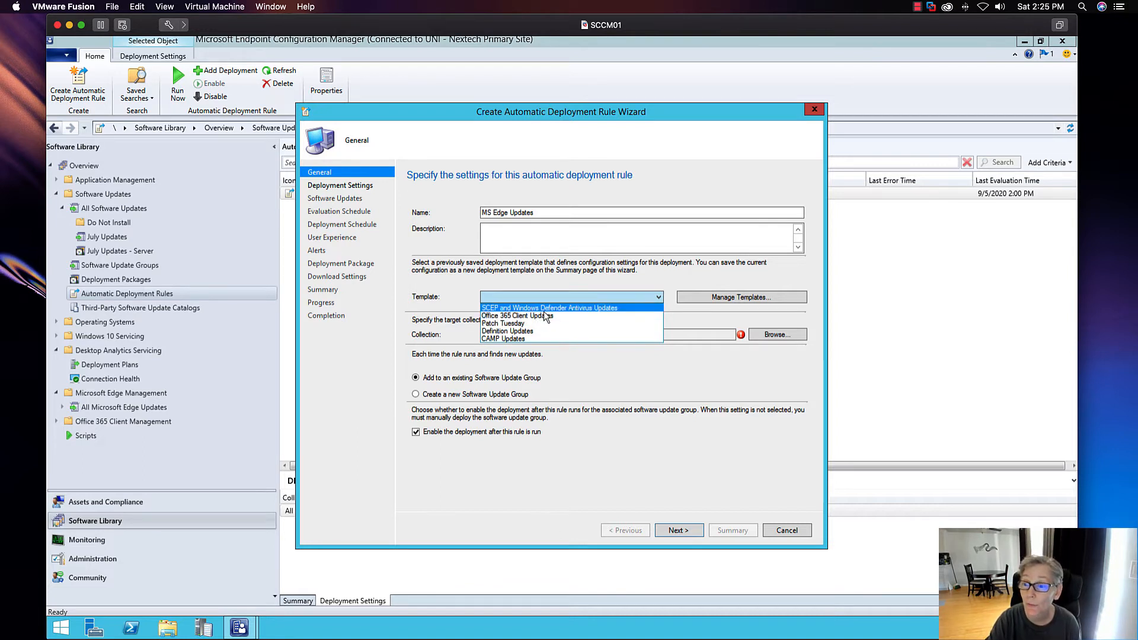
{"action": "left_click", "coordinate": [509, 323]}
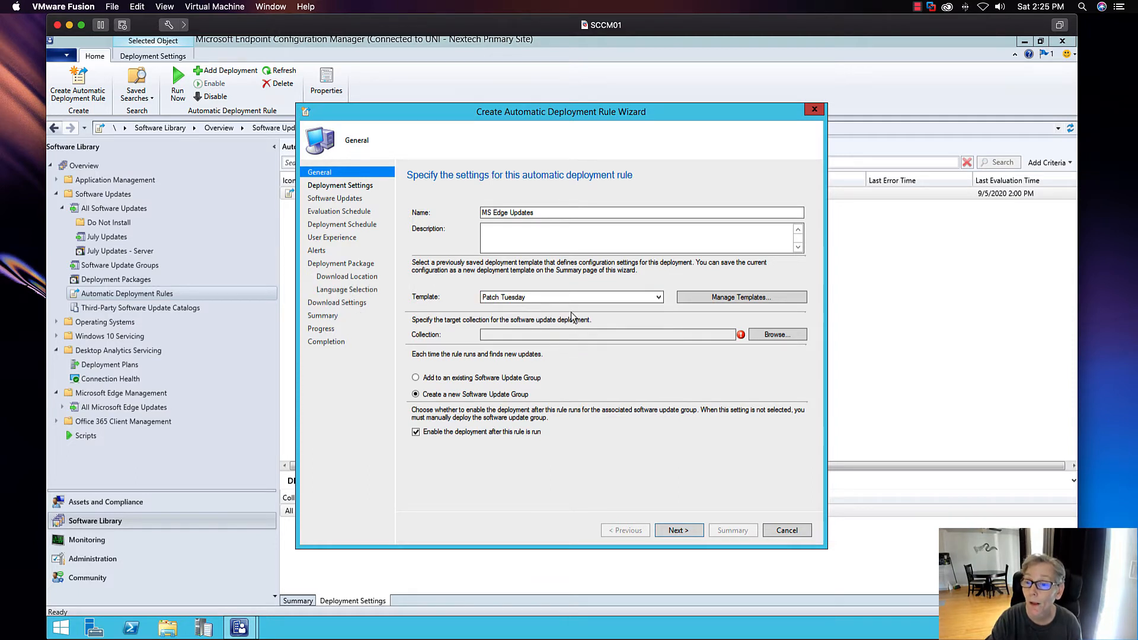
{"action": "left_click", "coordinate": [765, 335]}
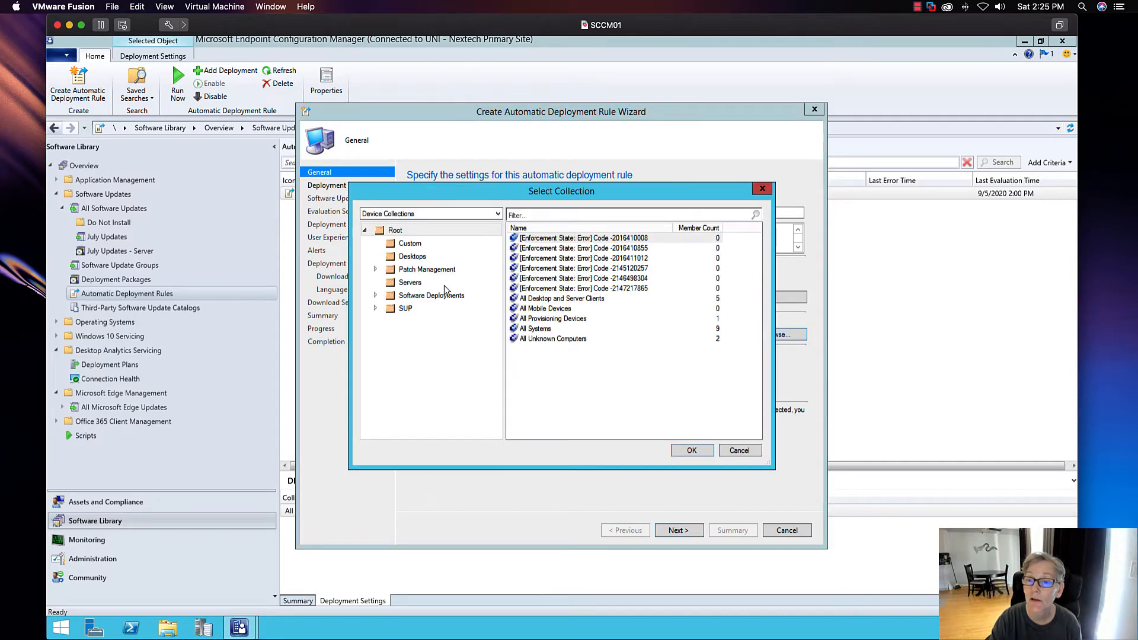
{"action": "left_click", "coordinate": [422, 256]}
{"action": "left_click", "coordinate": [561, 260]}
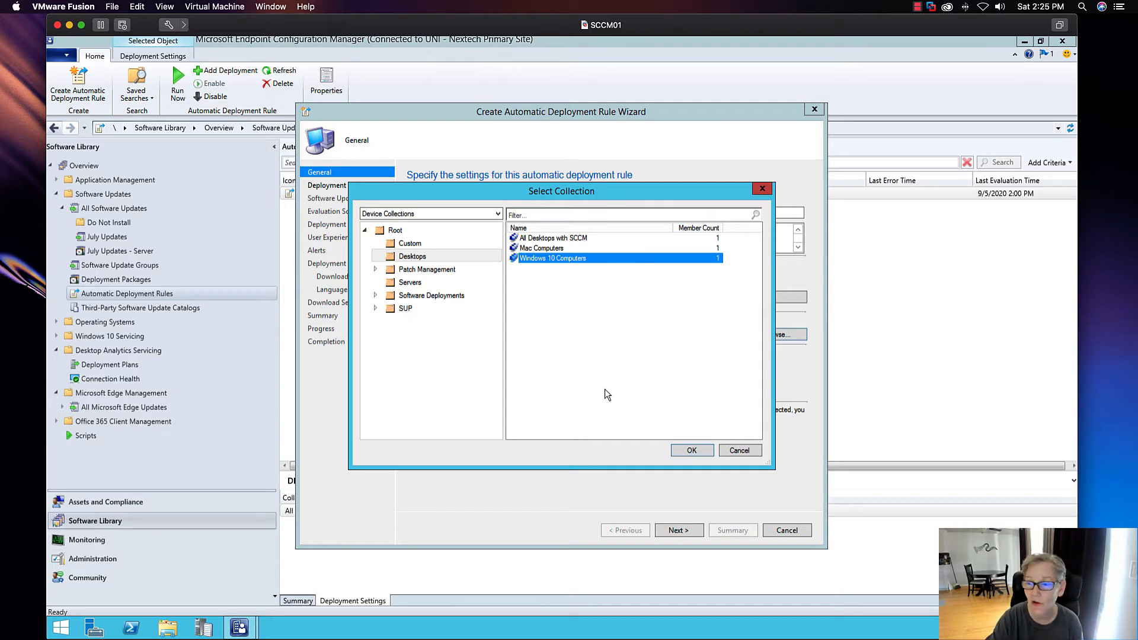
{"action": "left_click", "coordinate": [682, 450]}
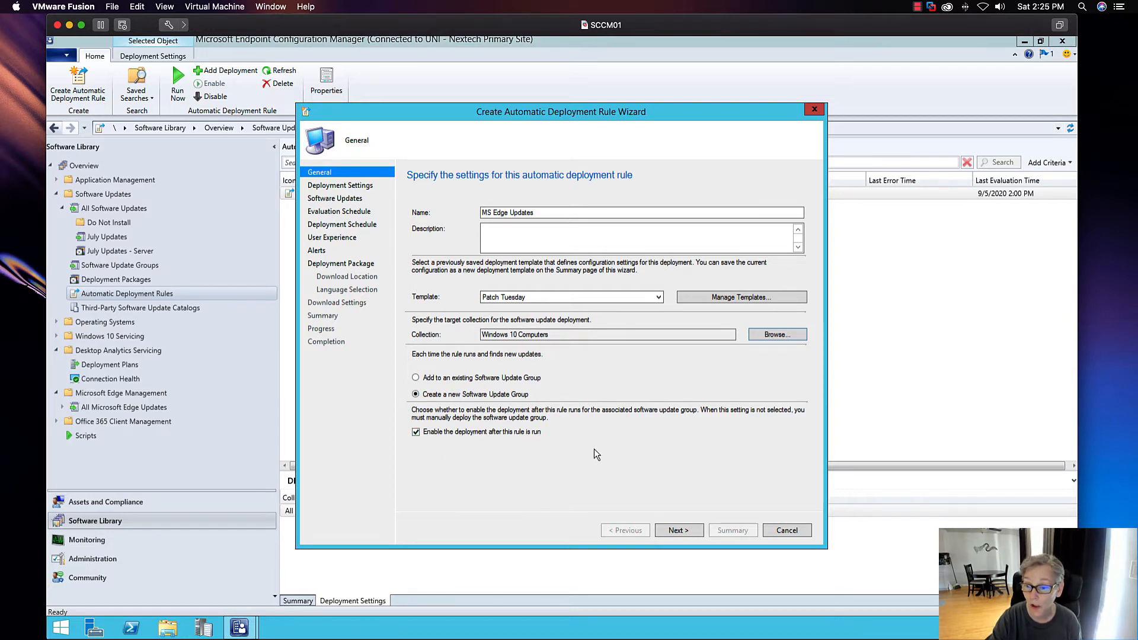
{"action": "left_click", "coordinate": [679, 531]}
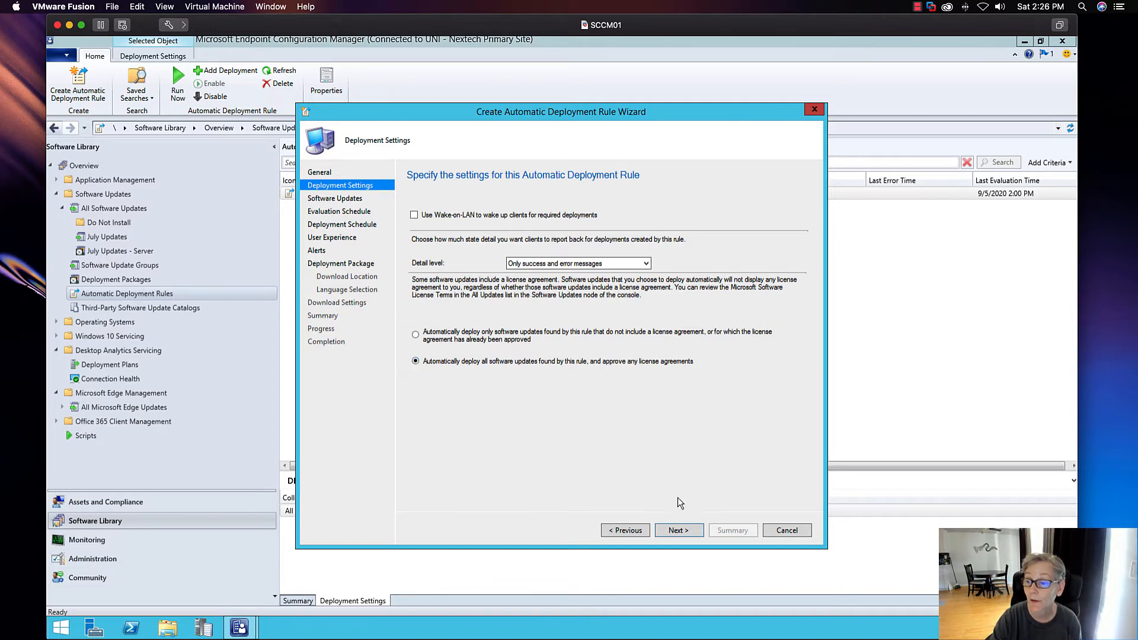
Accept the template's deployment settings and add the Product and Superseded property filters to the rule's software update criteria.
{"action": "left_click", "coordinate": [678, 530]}
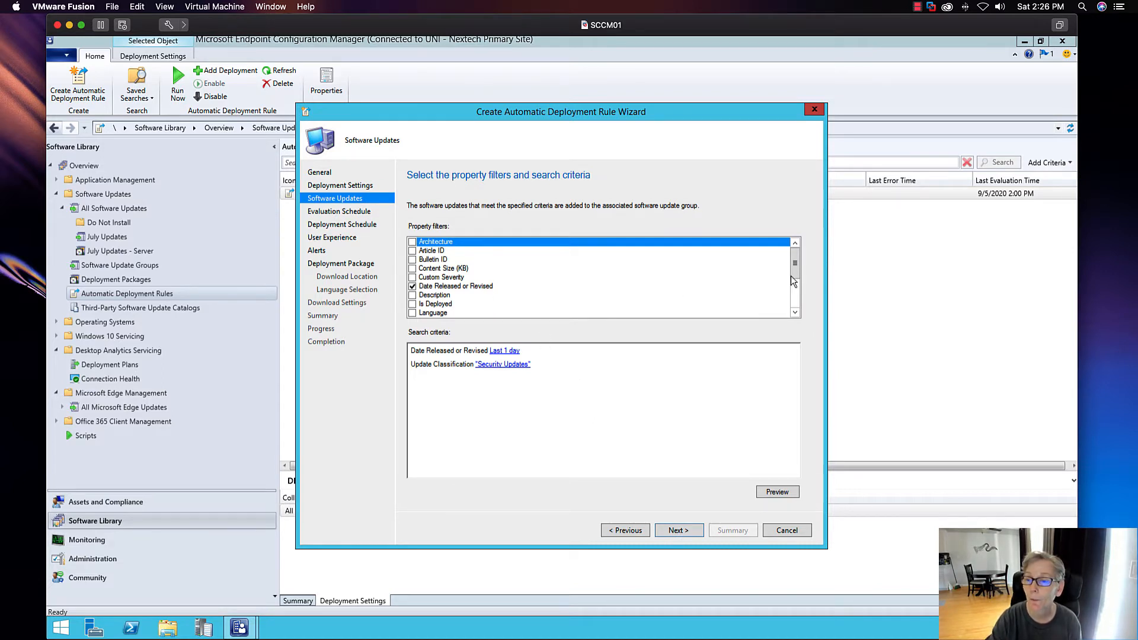
{"action": "left_click_drag", "start_coordinate": [798, 268], "coordinate": [795, 284]}
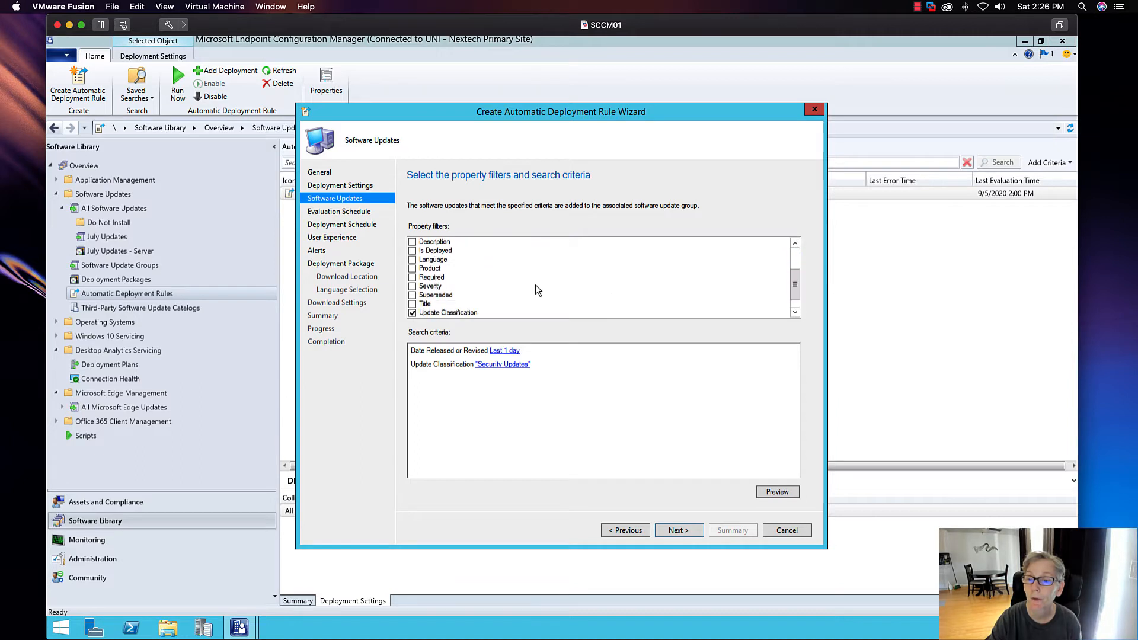
{"action": "left_click", "coordinate": [413, 268]}
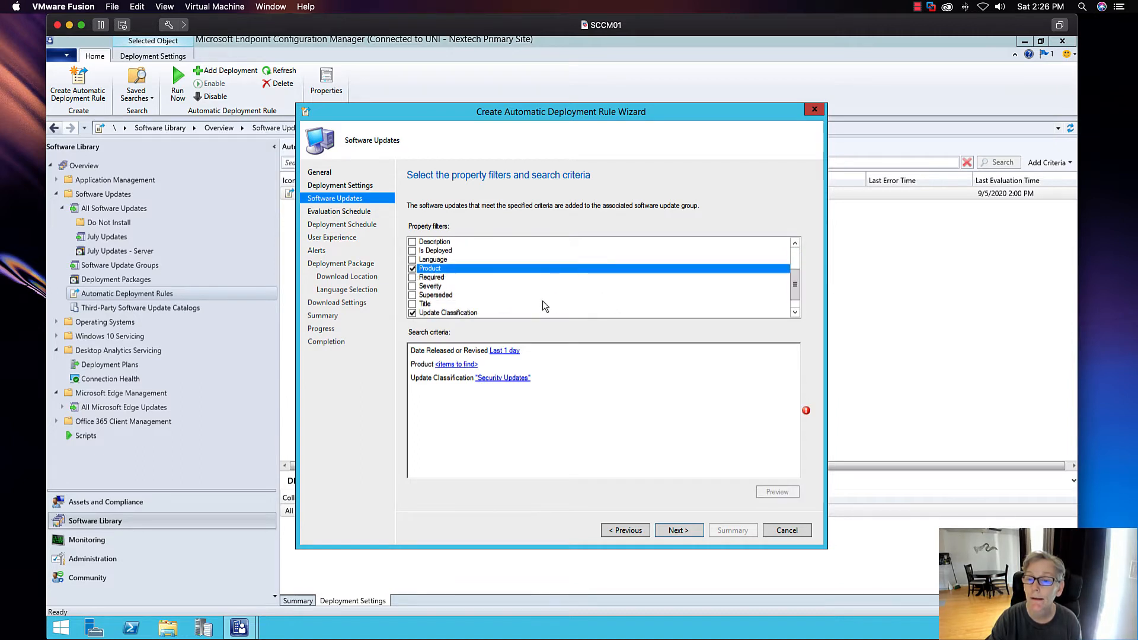
{"action": "left_click", "coordinate": [413, 295]}
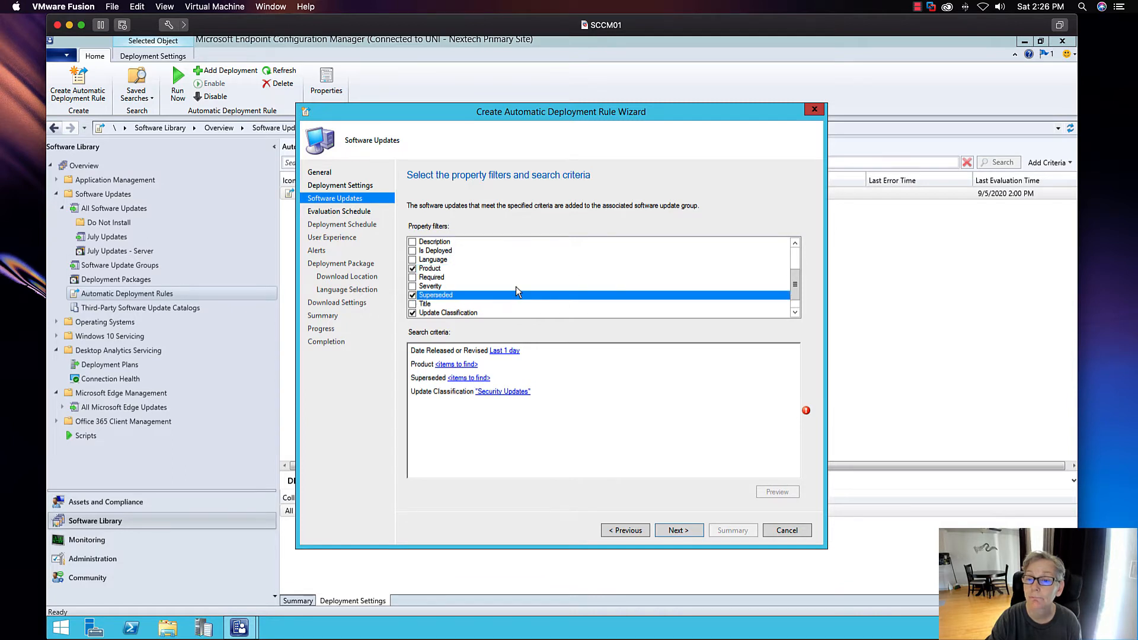
{"action": "scroll", "coordinate": [515, 290], "scroll_direction": "down", "scroll_amount": 1}
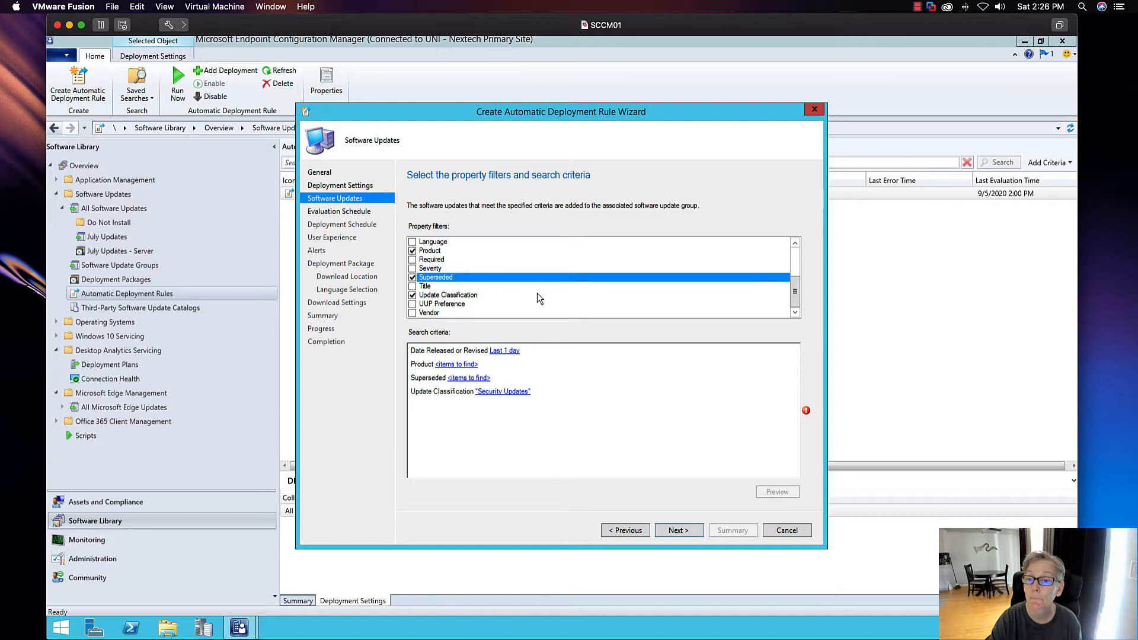
{"action": "scroll", "coordinate": [537, 293], "scroll_direction": "up", "scroll_amount": 3}
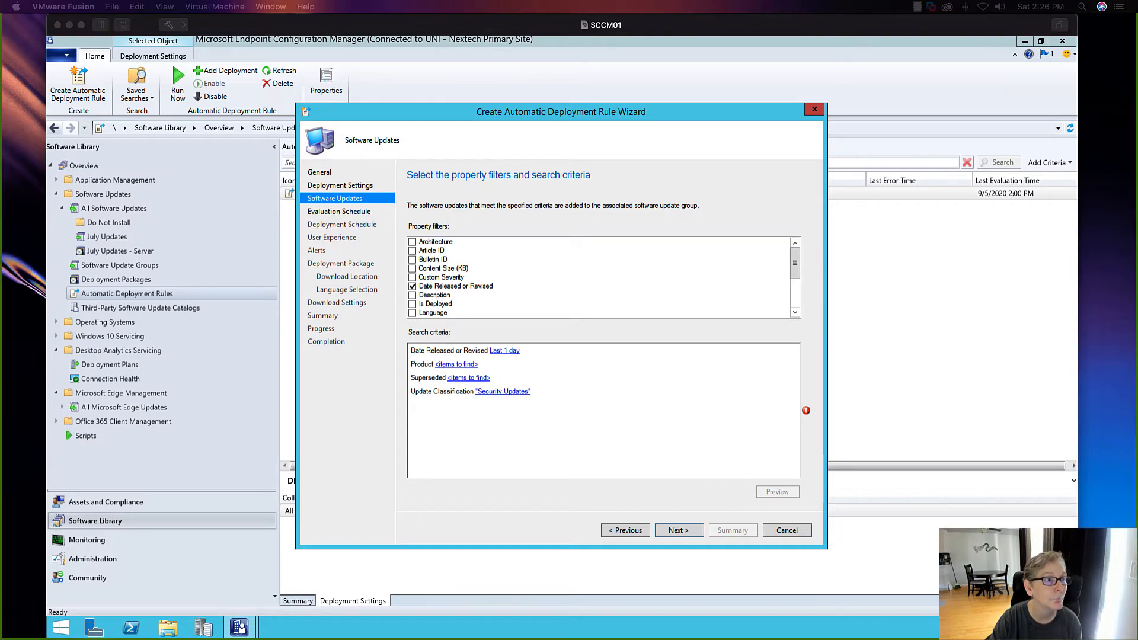
Set the rule's Product criterion to Microsoft Edge and its Superseded criterion to No.
{"action": "left_click", "coordinate": [456, 364]}
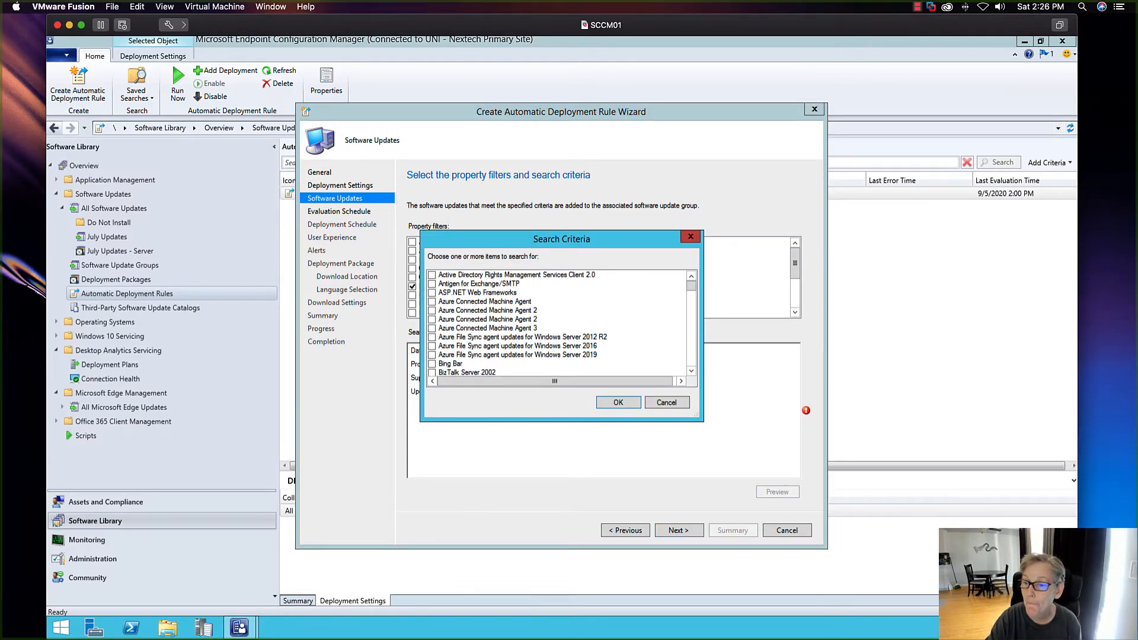
{"action": "left_click", "coordinate": [675, 403]}
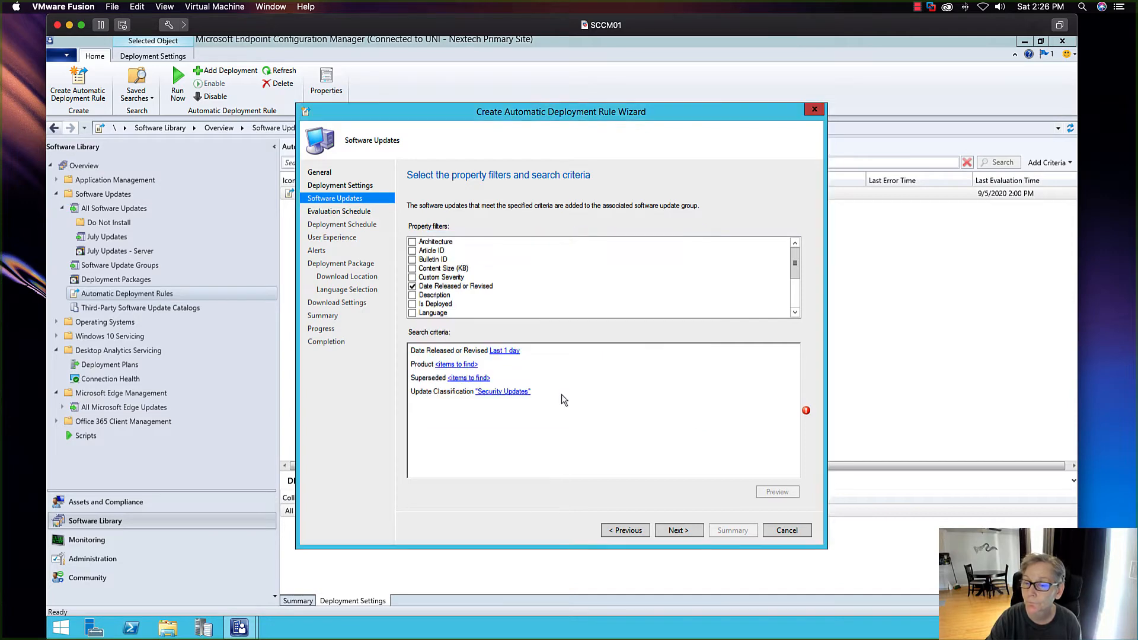
{"action": "left_click", "coordinate": [465, 364]}
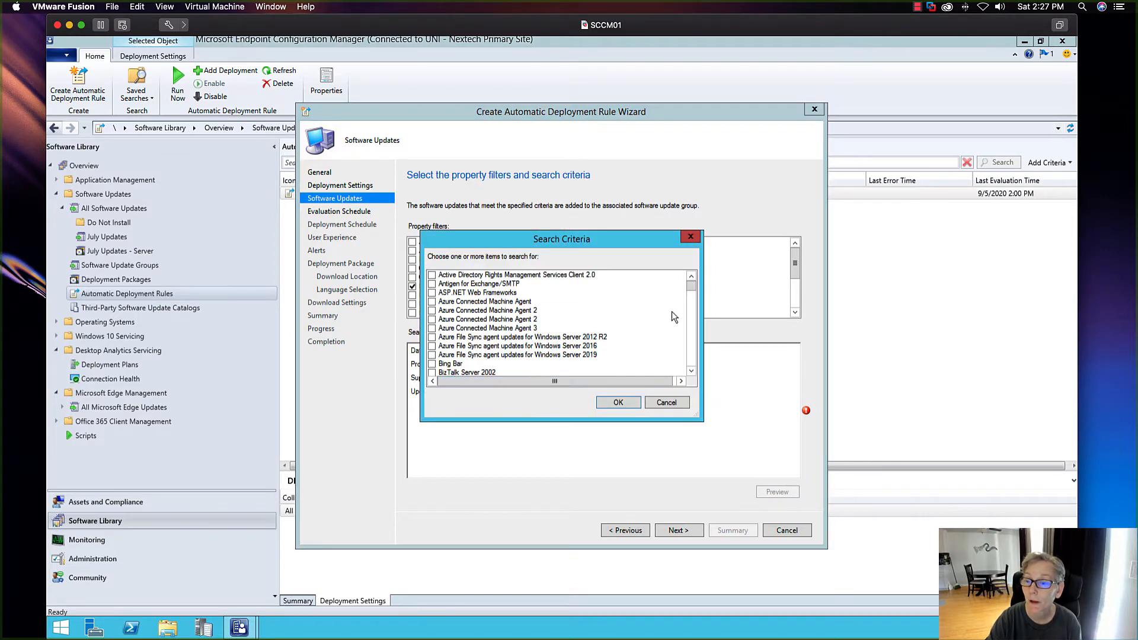
{"action": "left_click_drag", "start_coordinate": [691, 286], "coordinate": [690, 312]}
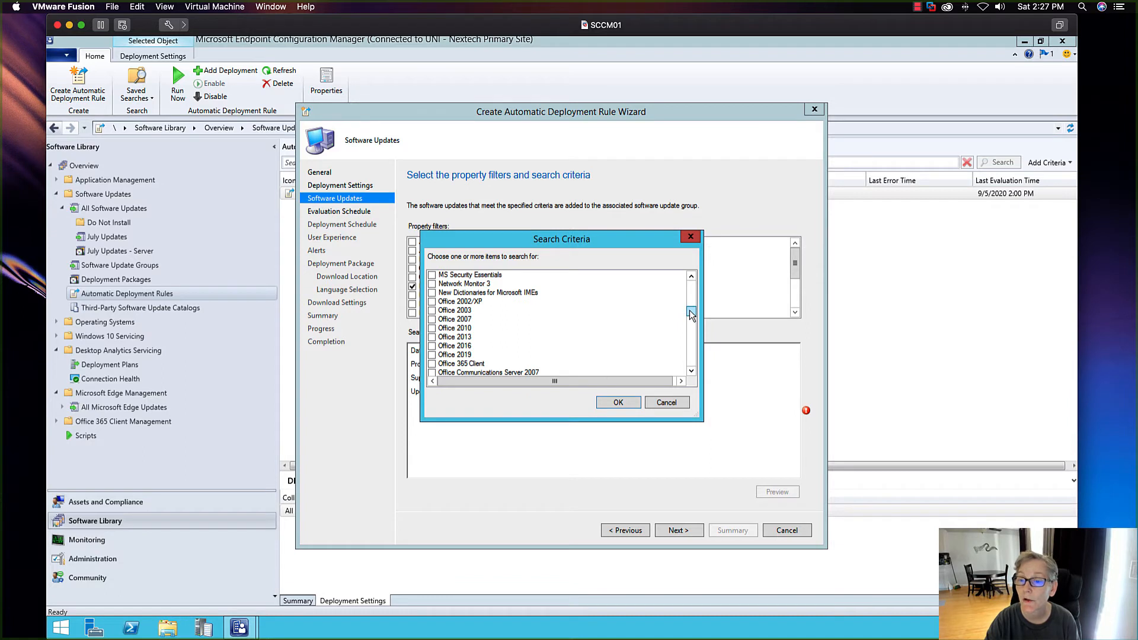
{"action": "scroll", "coordinate": [596, 330], "scroll_direction": "up", "scroll_amount": 7}
{"action": "left_click", "coordinate": [432, 293]}
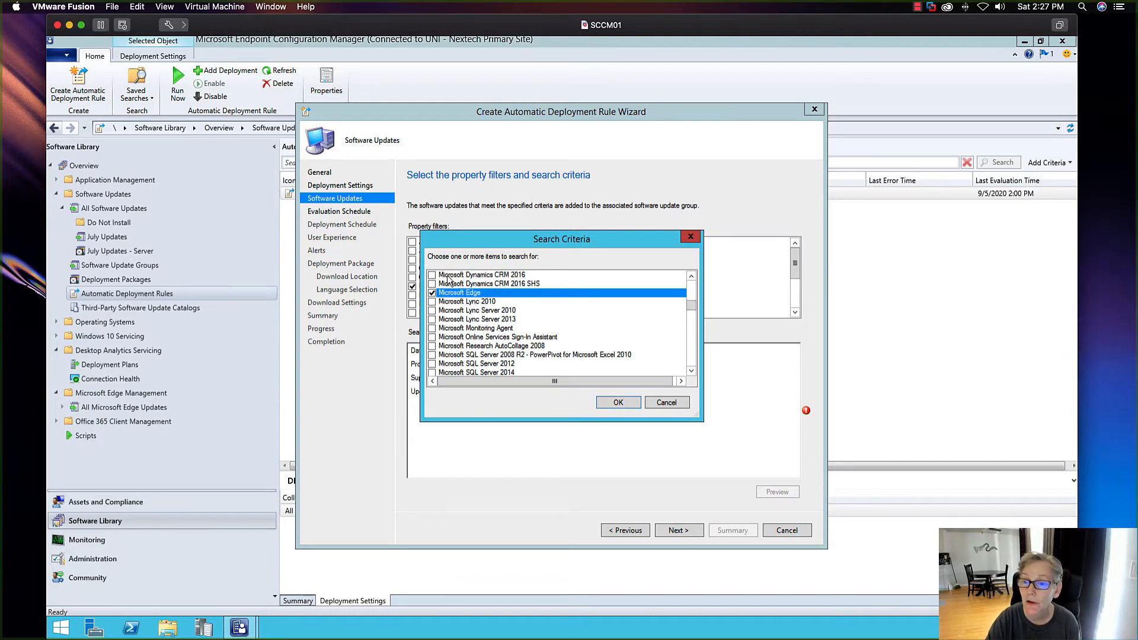
{"action": "left_click", "coordinate": [615, 402]}
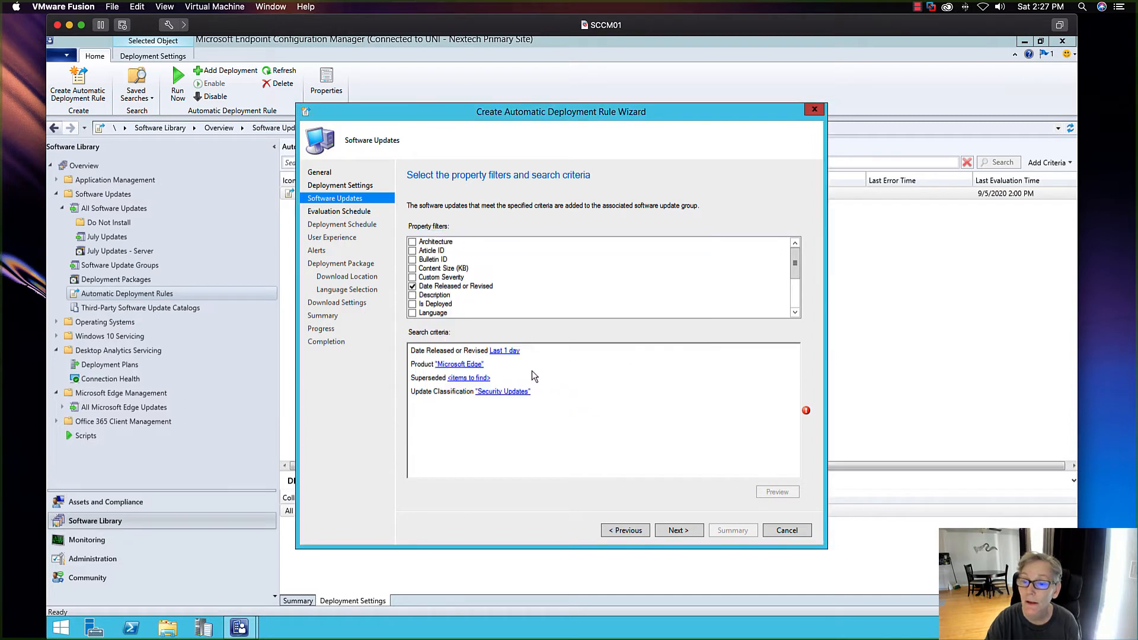
{"action": "left_click", "coordinate": [479, 377]}
{"action": "left_click", "coordinate": [568, 345]}
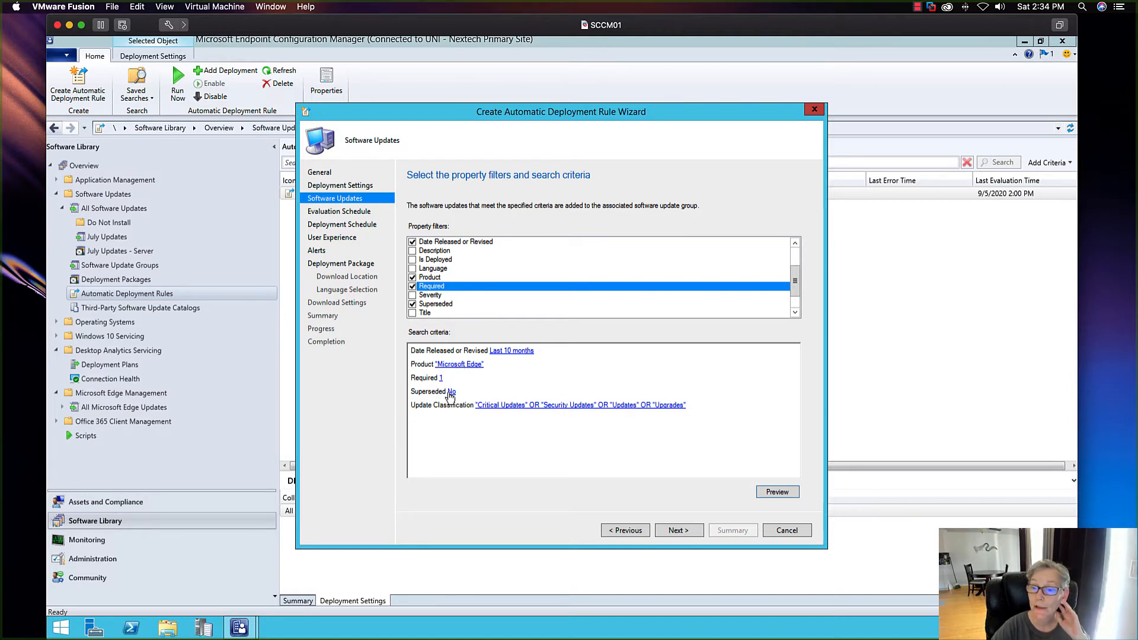
Review the selected update classifications and preview the updates that match the rule's search criteria.
{"action": "left_click", "coordinate": [568, 407]}
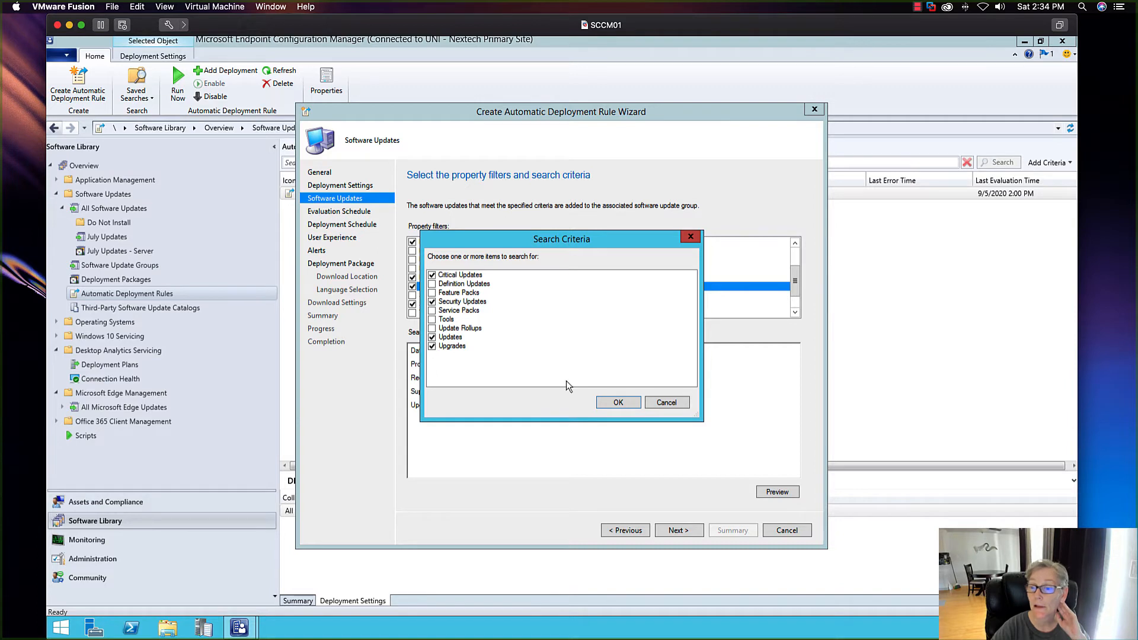
{"action": "left_click", "coordinate": [656, 404]}
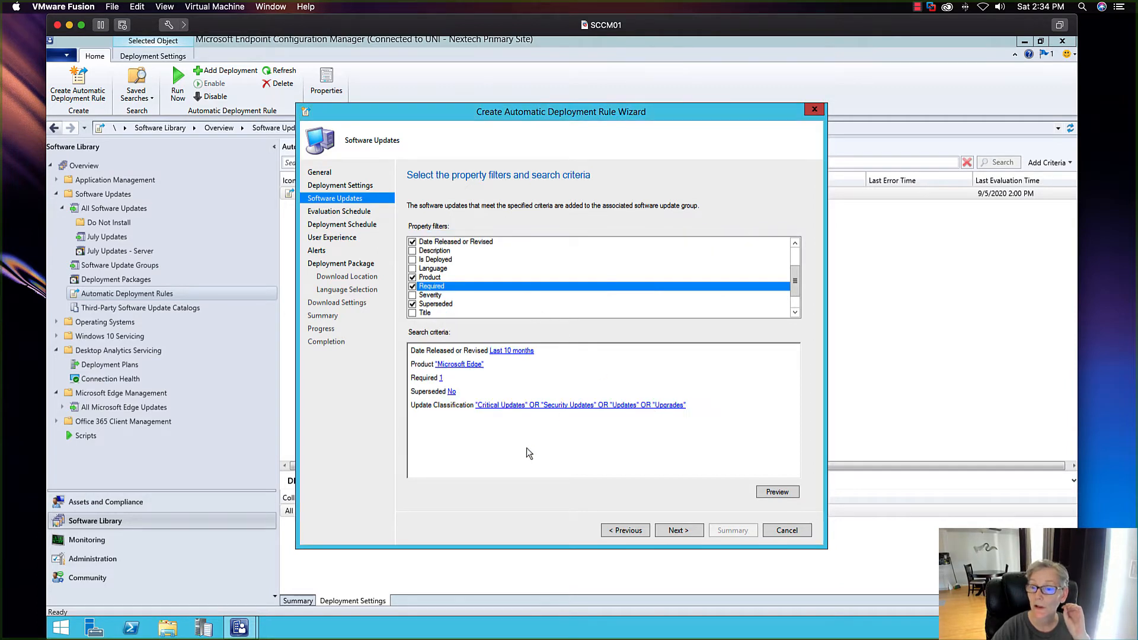
{"action": "left_click", "coordinate": [772, 493]}
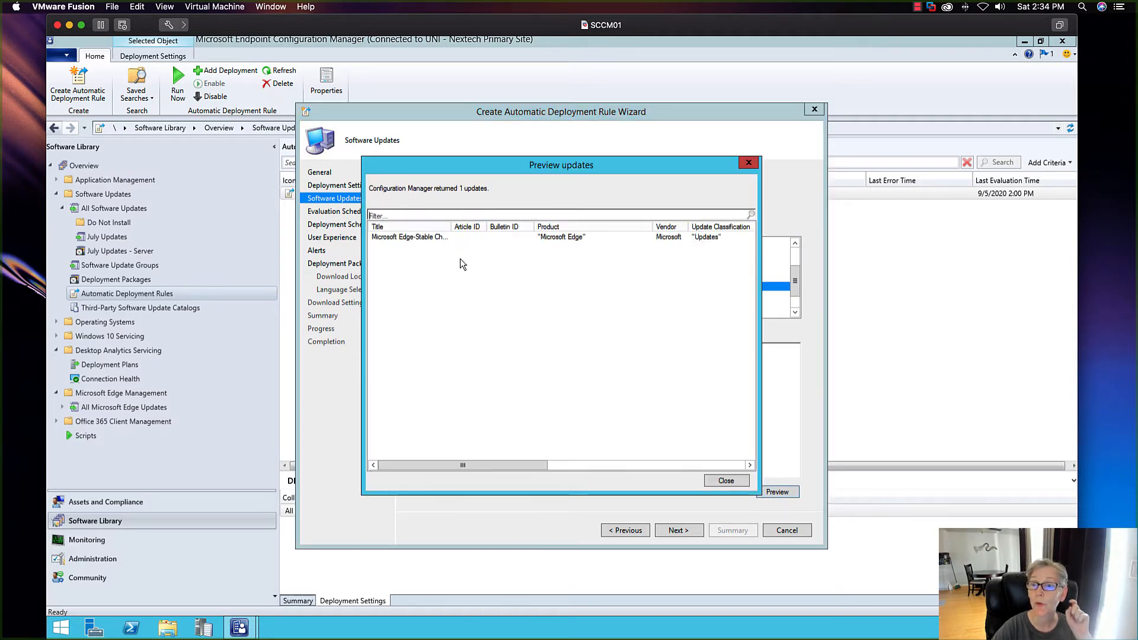
{"action": "left_click", "coordinate": [442, 239]}
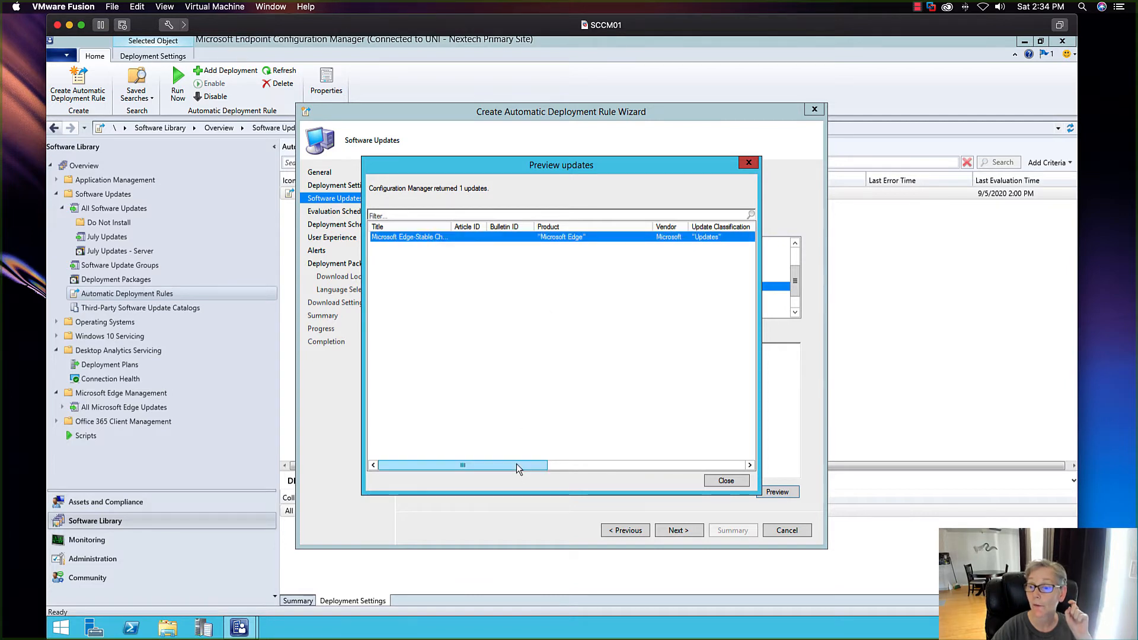
{"action": "left_click_drag", "start_coordinate": [517, 464], "coordinate": [657, 454]}
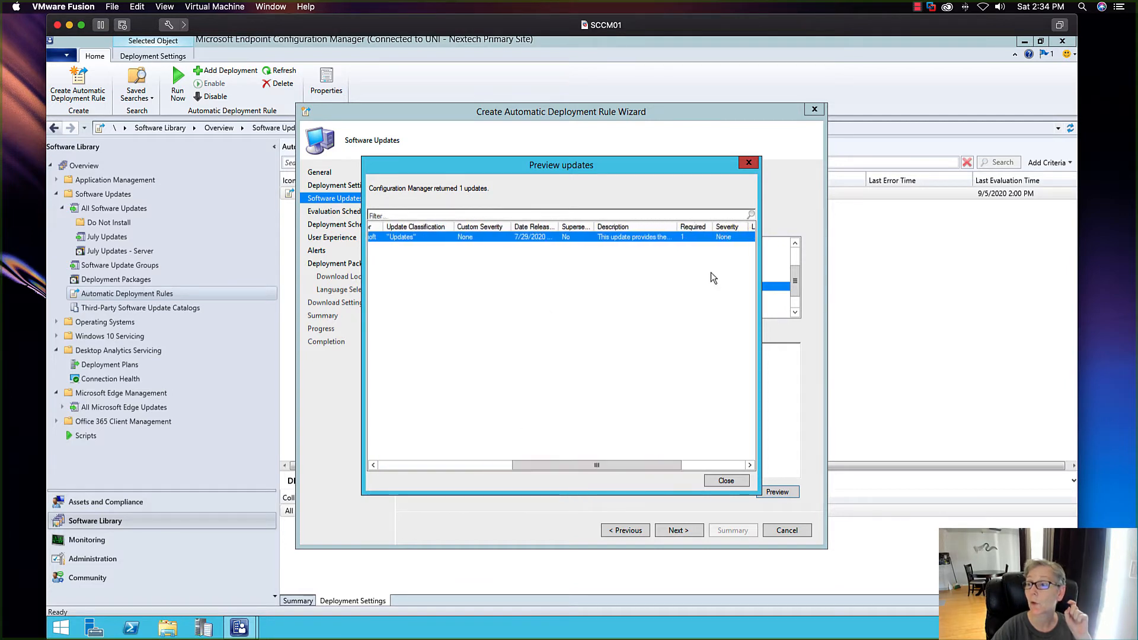
{"action": "left_click", "coordinate": [711, 480]}
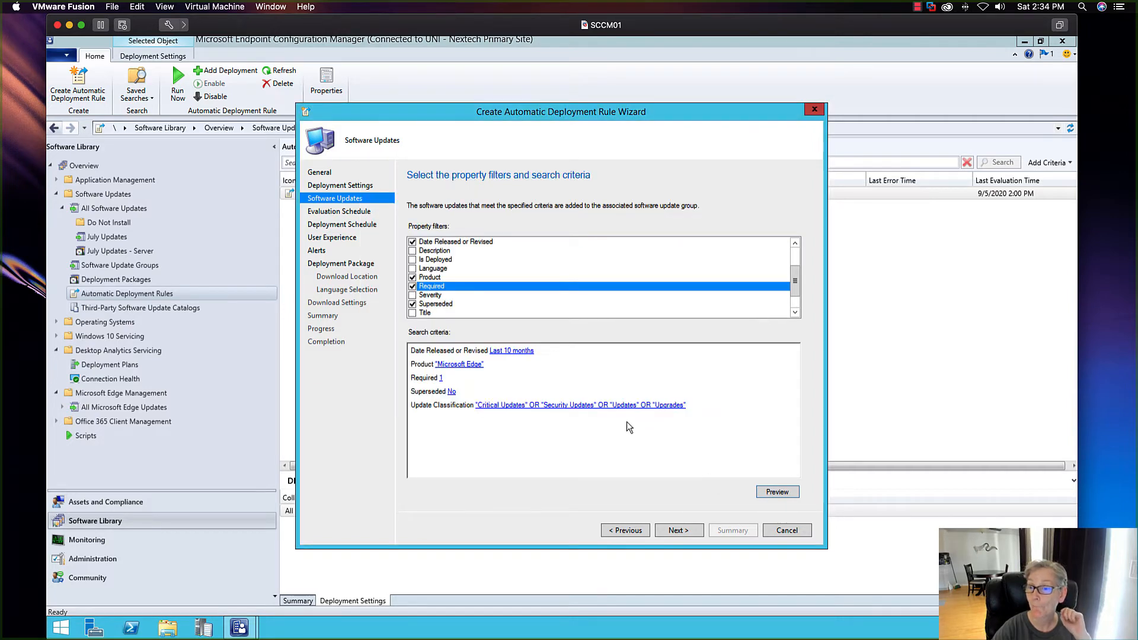
Accept the search criteria and set the rule's evaluation schedule to recur every 1 day.
{"action": "left_click", "coordinate": [692, 530]}
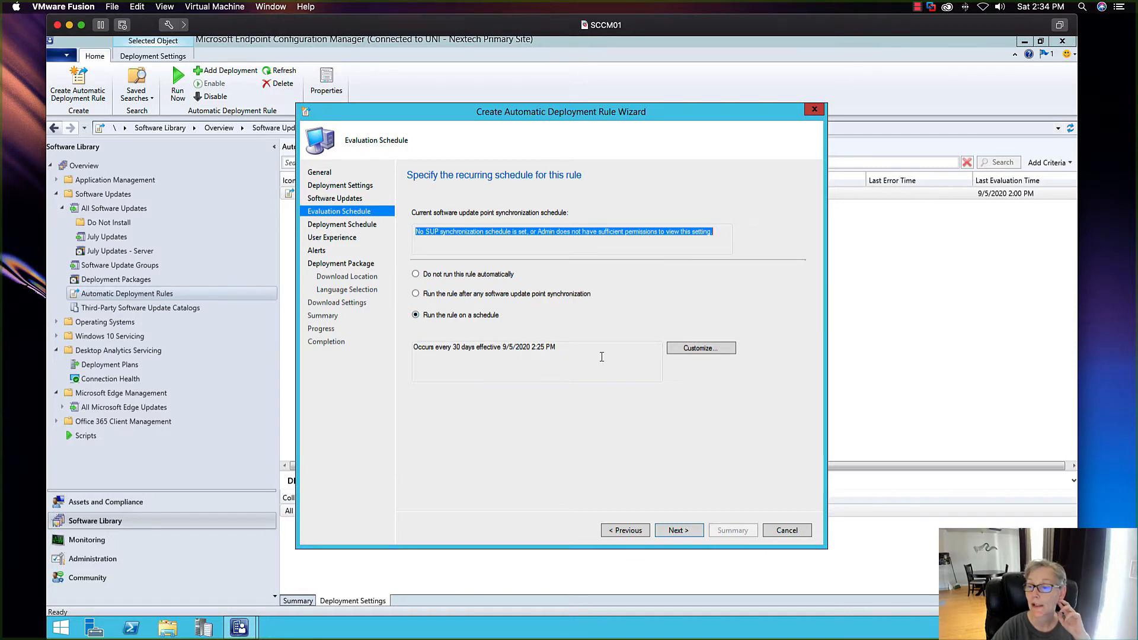
{"action": "left_click", "coordinate": [686, 352]}
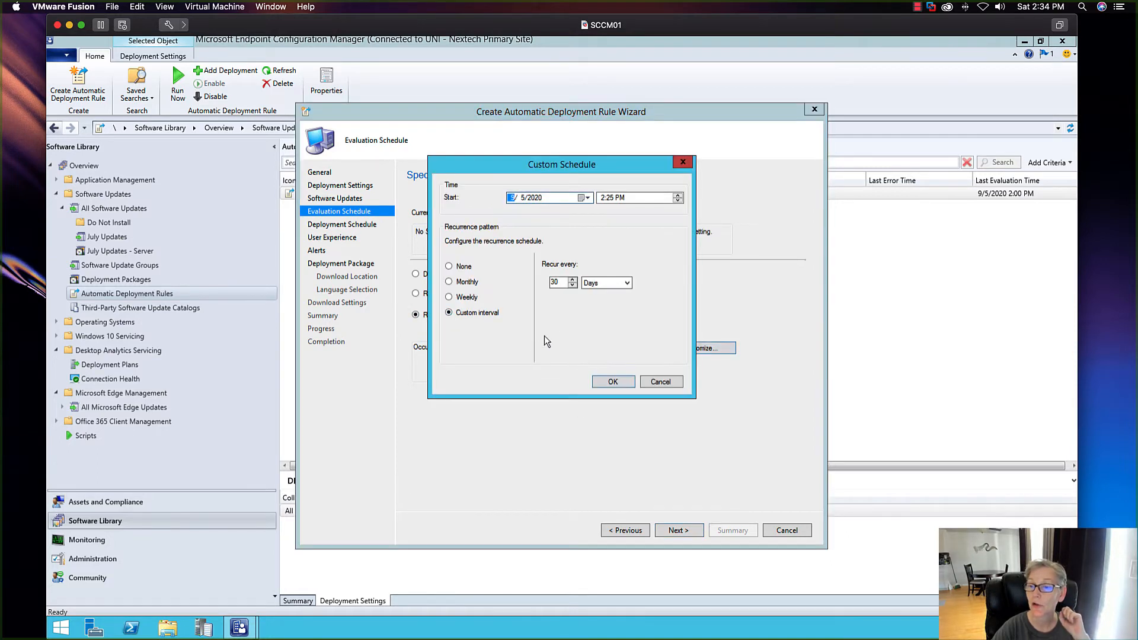
{"action": "double_click", "coordinate": [555, 282]}
{"action": "type", "text": "1"}
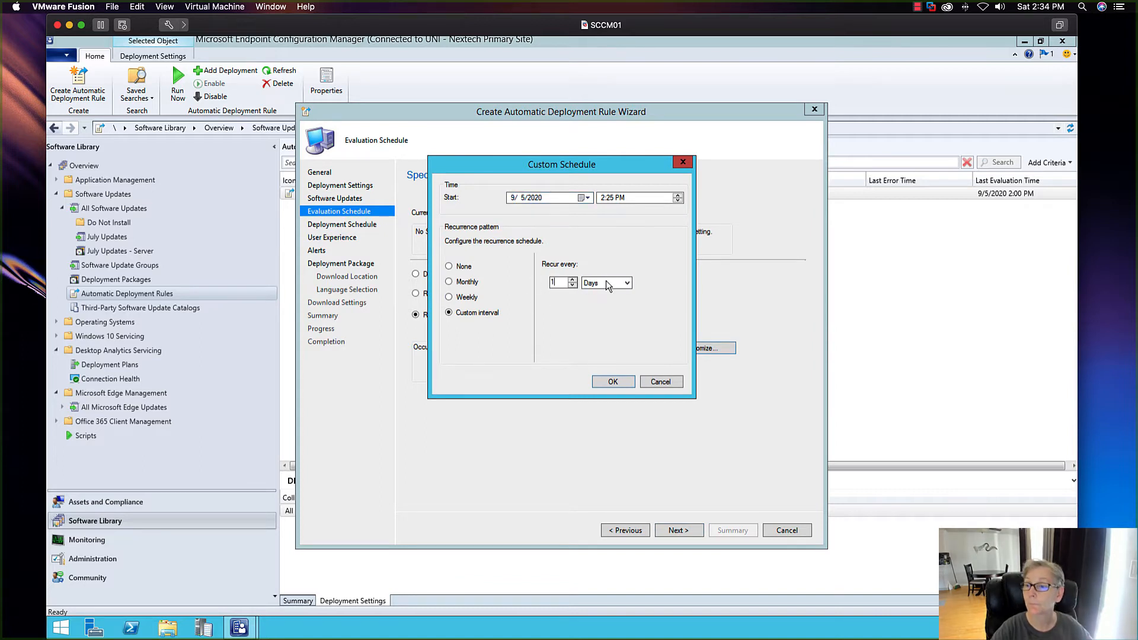
{"action": "left_click", "coordinate": [611, 380]}
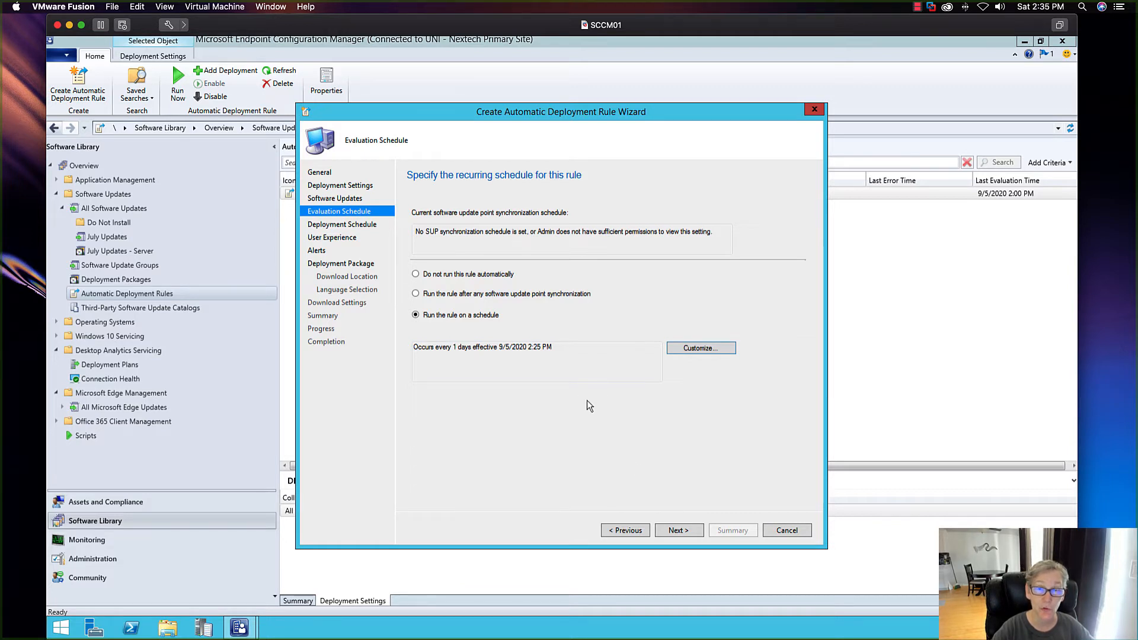
Set the deployment's software available time to 1 hour and its installation deadline to 1 day.
{"action": "left_click", "coordinate": [676, 528]}
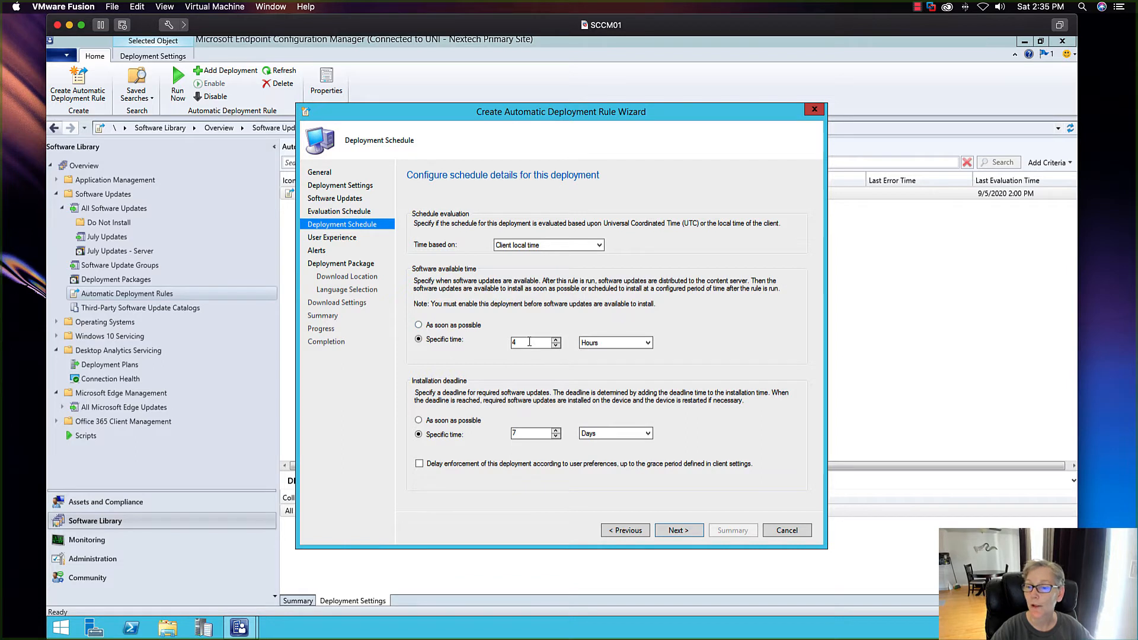
{"action": "left_click_drag", "start_coordinate": [531, 343], "coordinate": [479, 344]}
{"action": "type", "text": "1"}
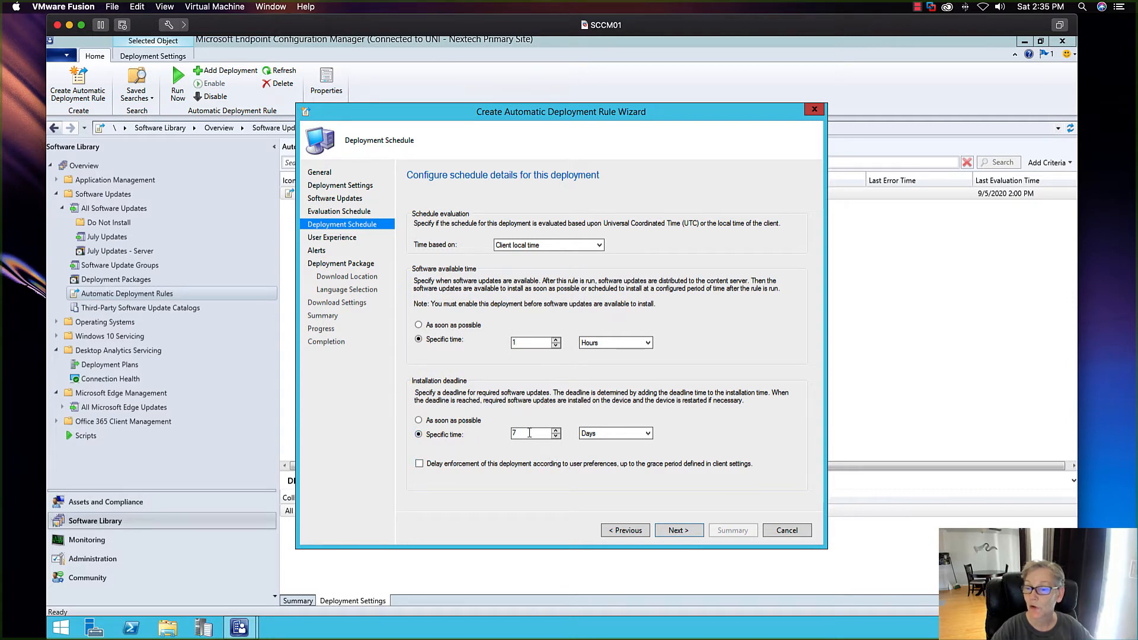
{"action": "type", "text": "1"}
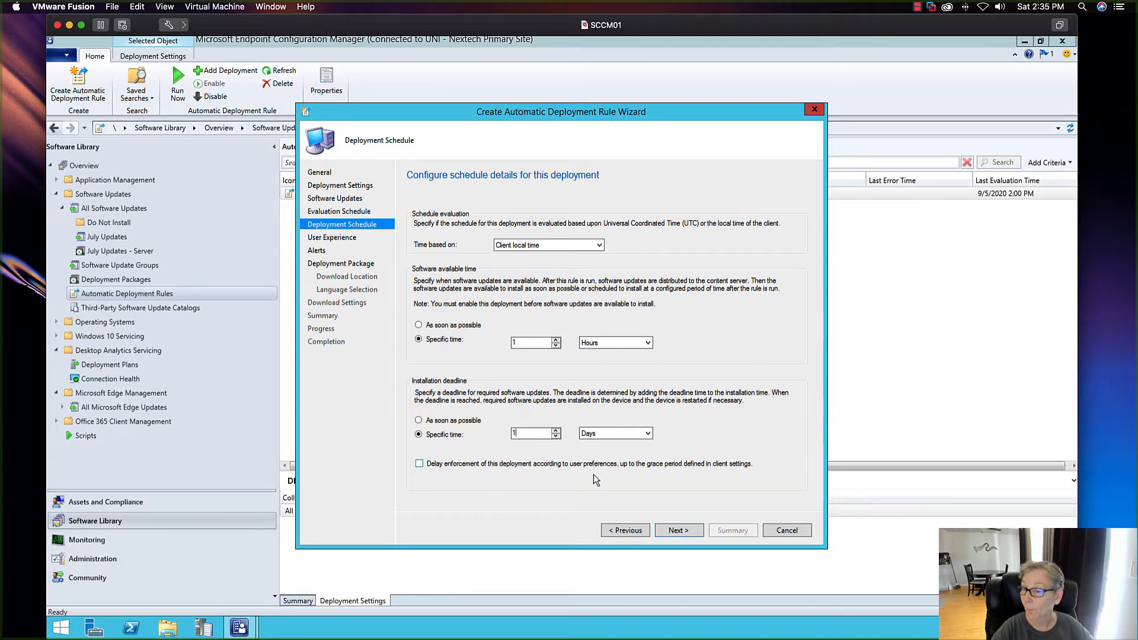
Limit user notifications to computer restarts while displaying in Software Center, and allow software update installation outside maintenance windows at the deadline.
{"action": "left_click", "coordinate": [679, 530]}
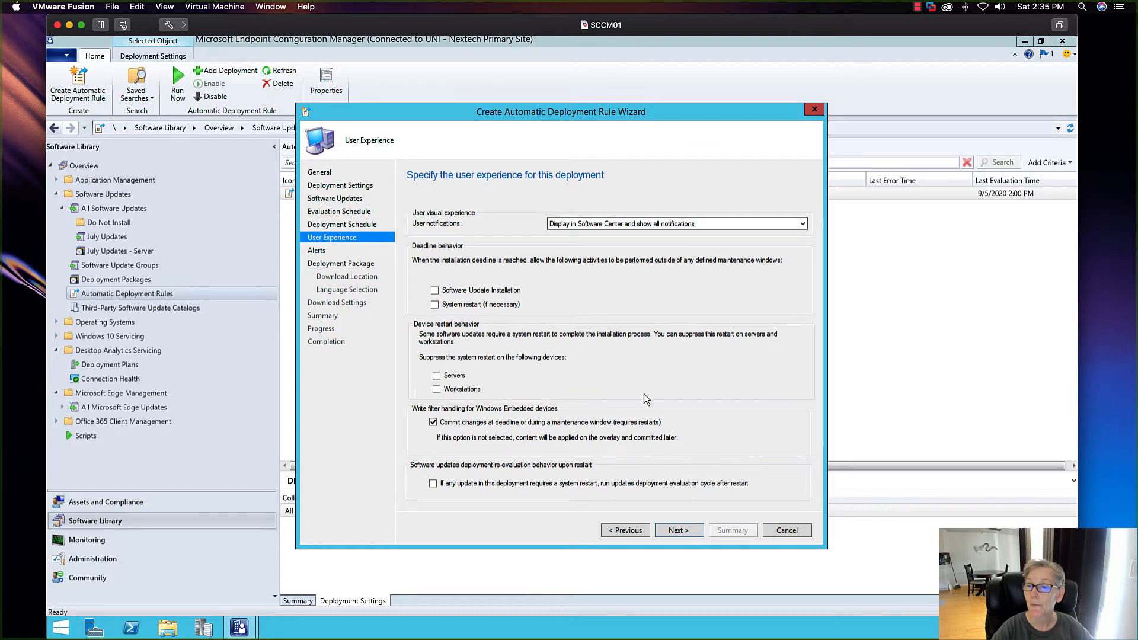
{"action": "left_click", "coordinate": [637, 225]}
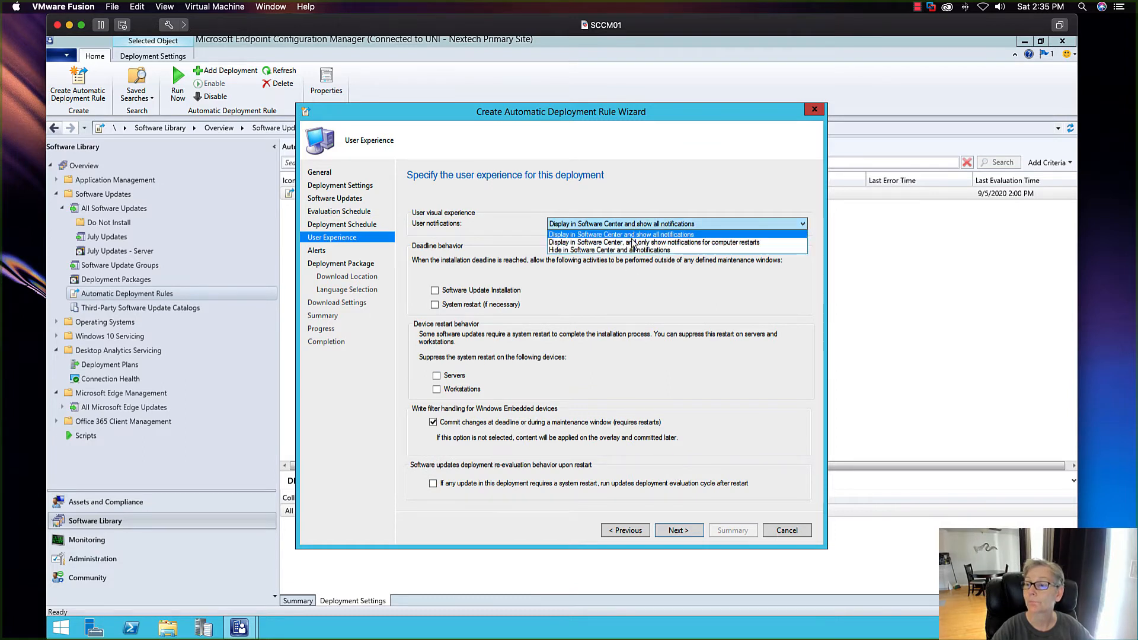
{"action": "left_click", "coordinate": [633, 242]}
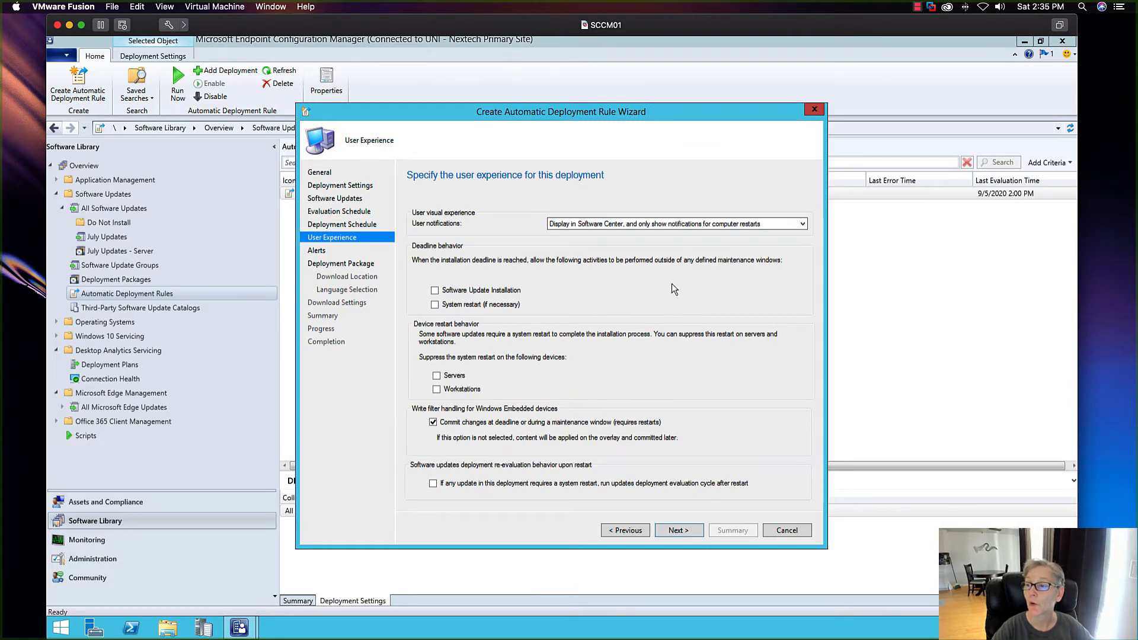
{"action": "left_click", "coordinate": [434, 290]}
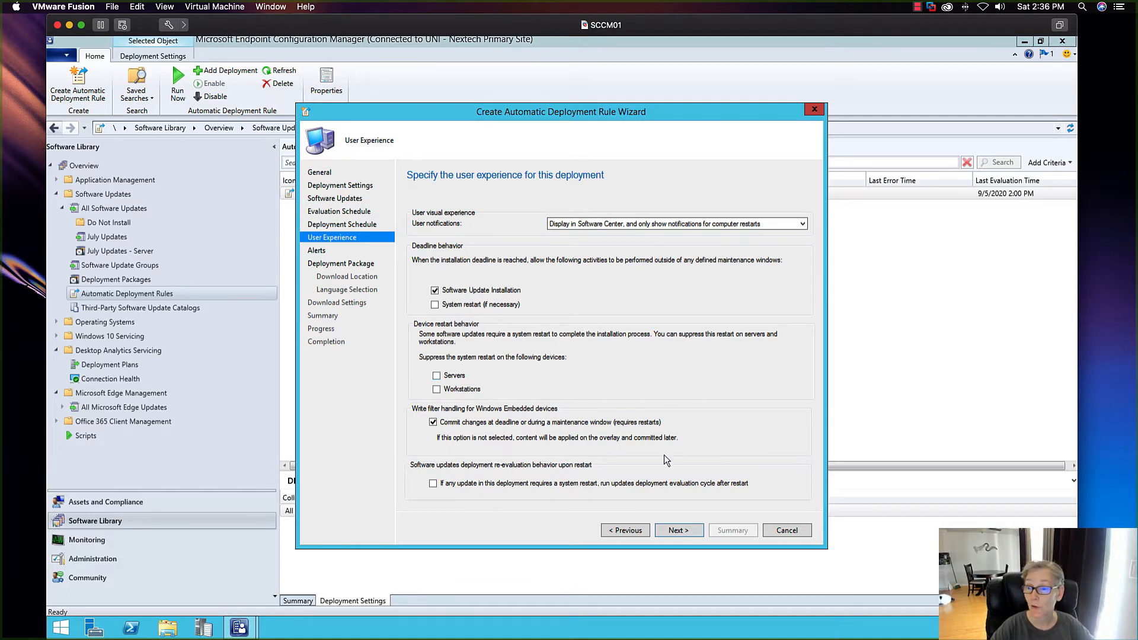
Turn off the Configuration Manager alerts for rule failure and for the client compliance conditions.
{"action": "left_click", "coordinate": [678, 530]}
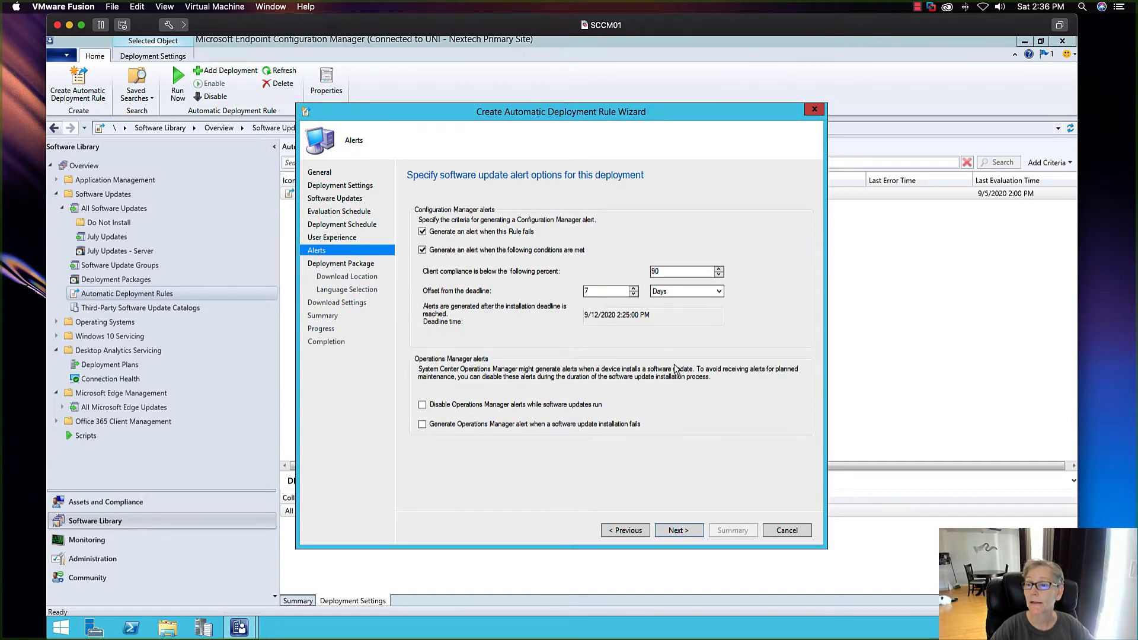
{"action": "left_click", "coordinate": [422, 231]}
{"action": "left_click", "coordinate": [422, 250]}
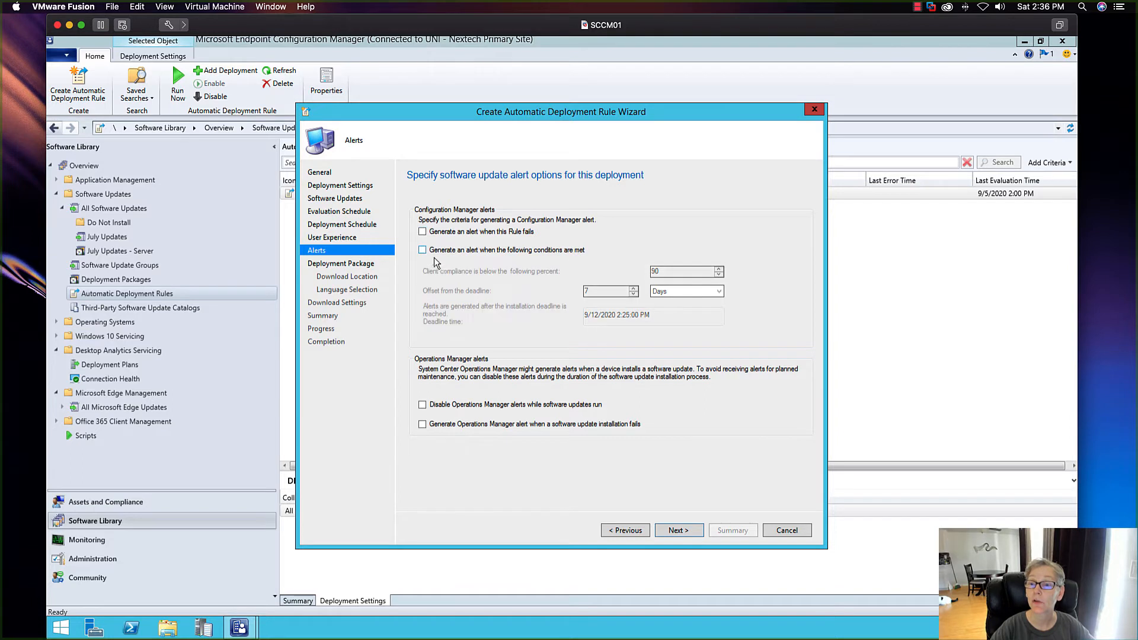
Choose to create a new deployment package for the rule and name it Edge Updates.
{"action": "left_click", "coordinate": [690, 530]}
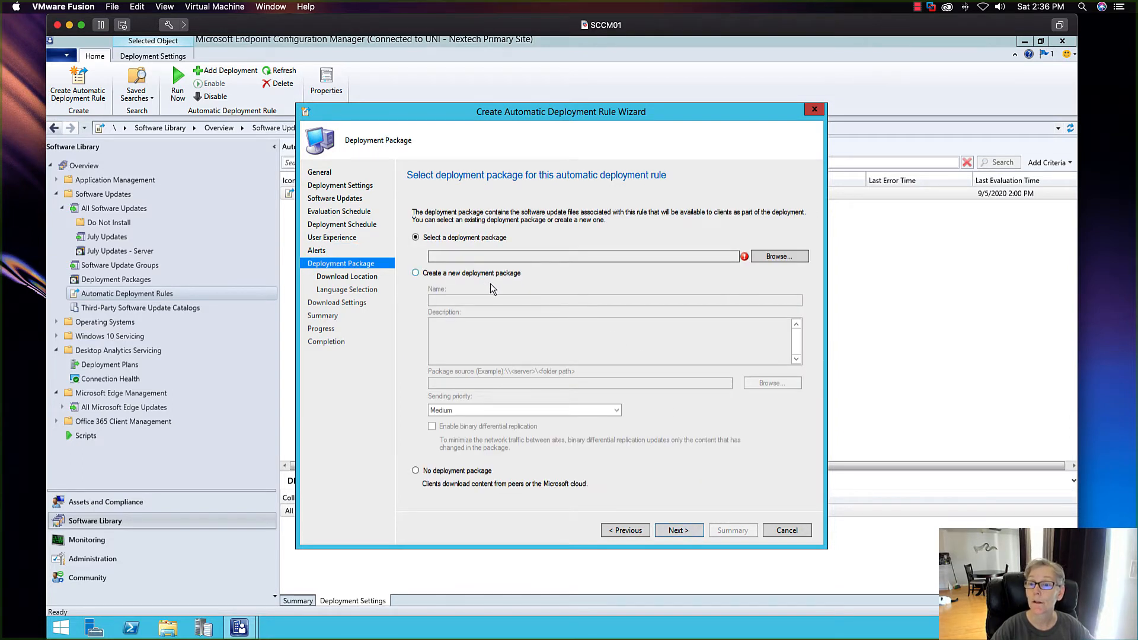
{"action": "left_click", "coordinate": [471, 273]}
{"action": "left_click", "coordinate": [465, 299]}
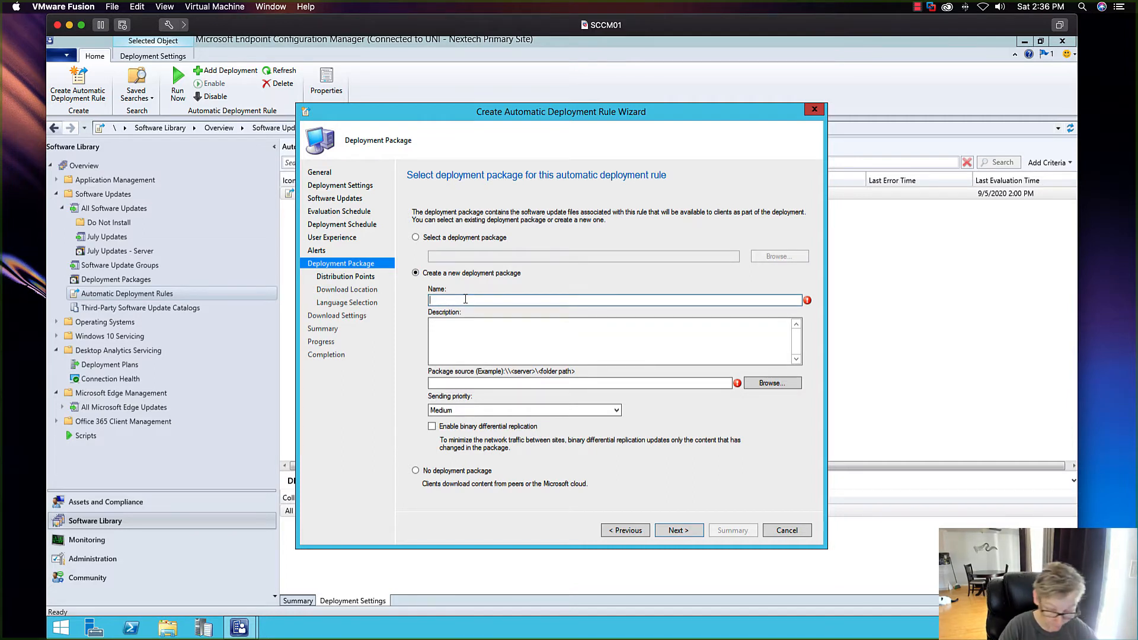
{"action": "type", "text": "Edge "}
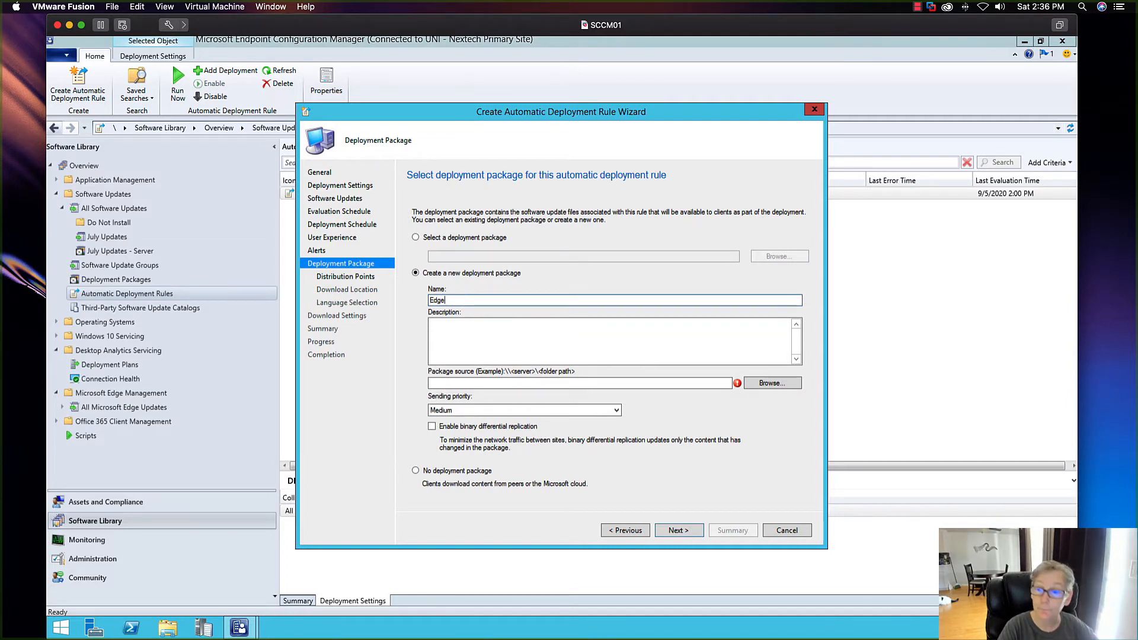
{"action": "type", "text": "U"}
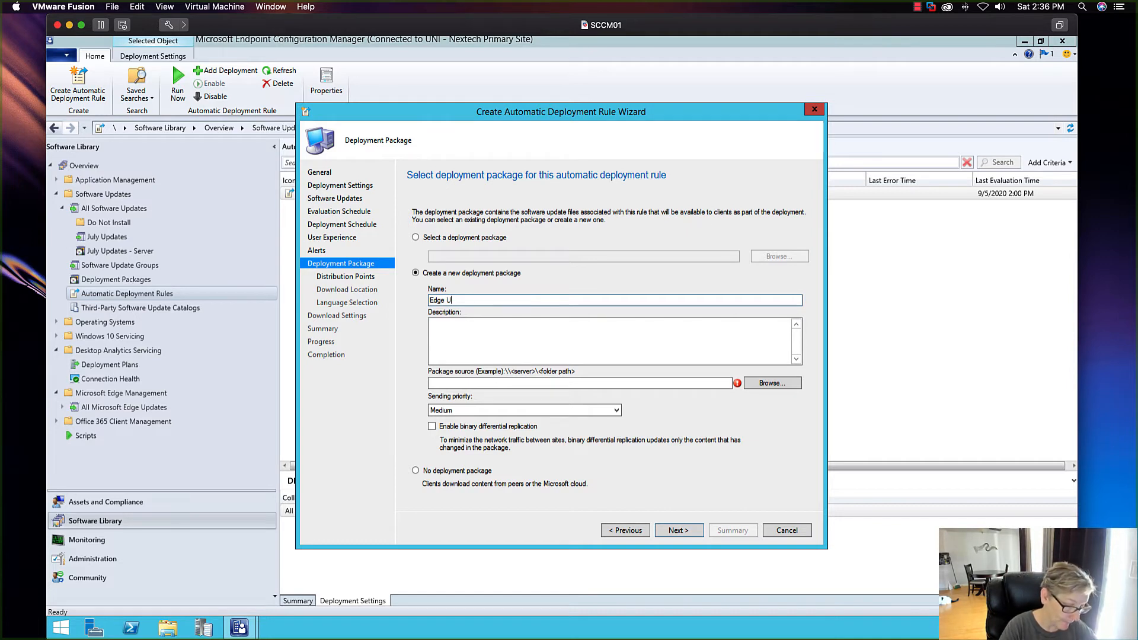
{"action": "type", "text": "pdates"}
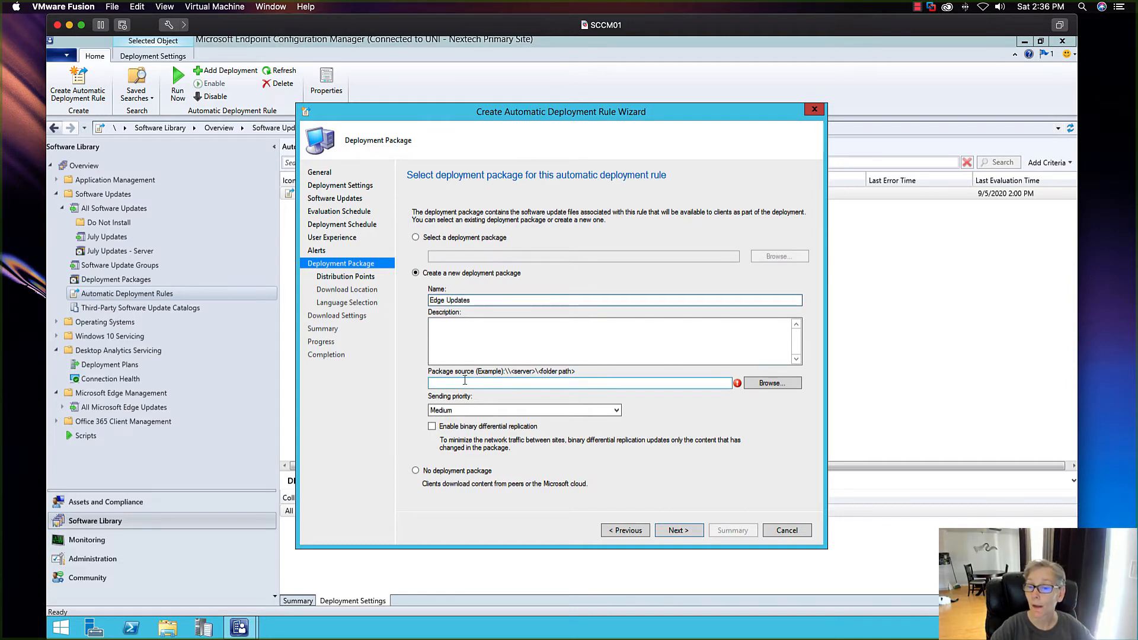
Switch to File Explorer and open the updates folder on the SCCM (E:) drive.
{"action": "left_click", "coordinate": [167, 627]}
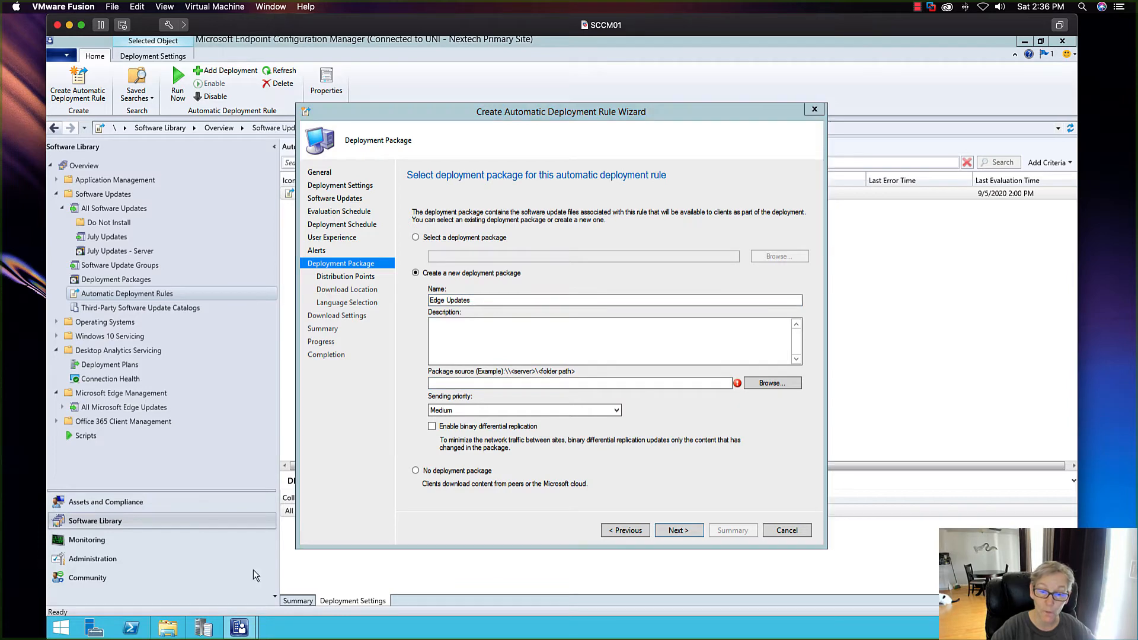
{"action": "double_click", "coordinate": [687, 316]}
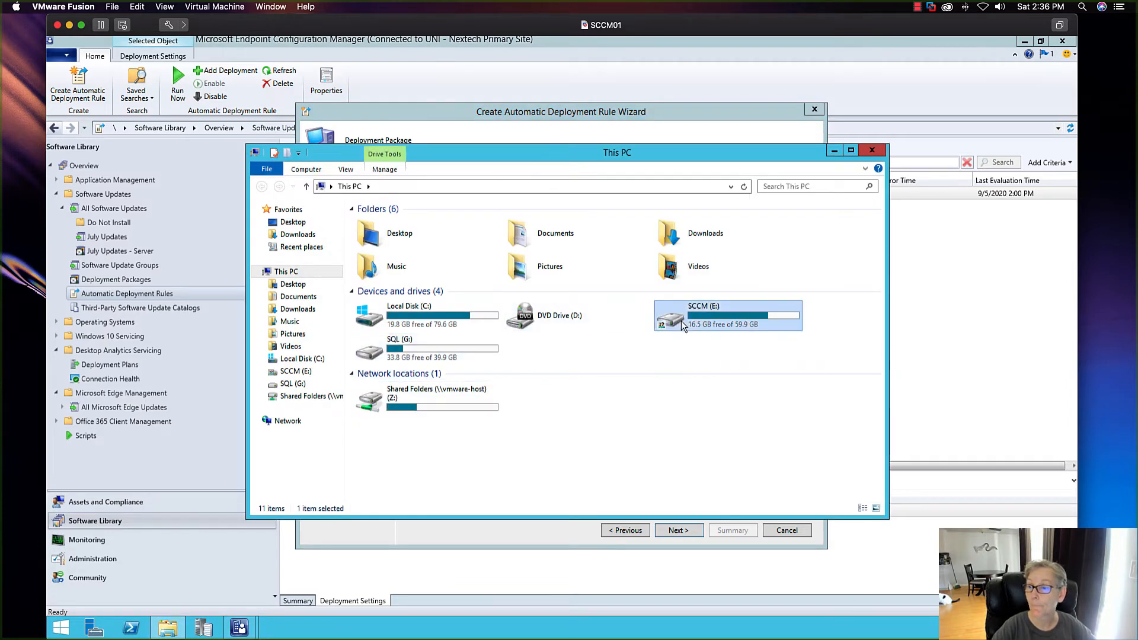
{"action": "double_click", "coordinate": [404, 335]}
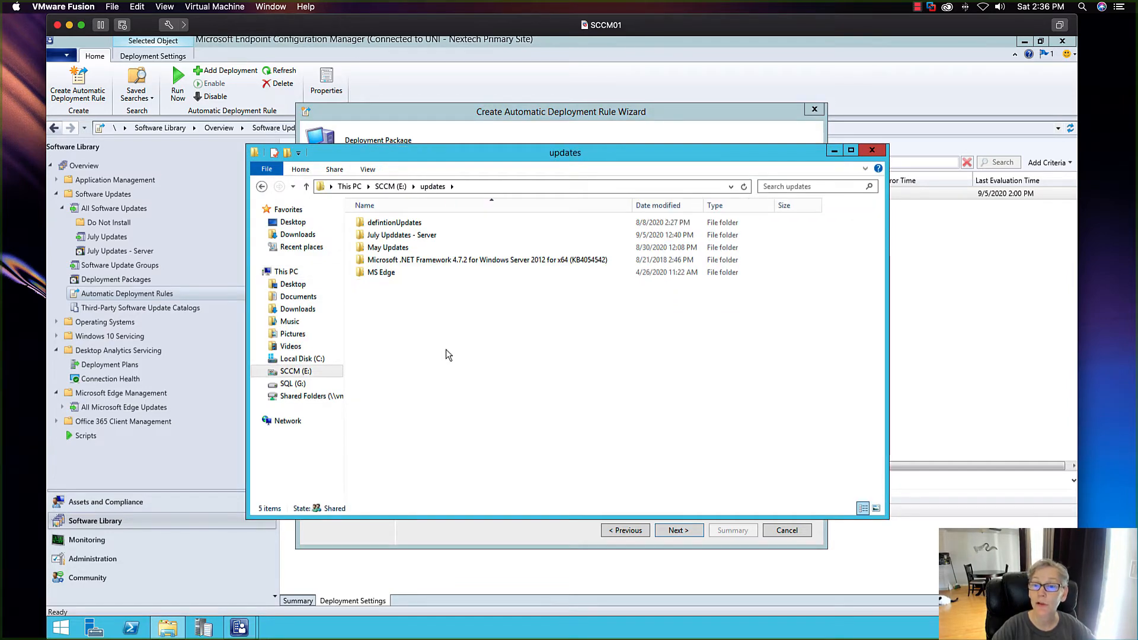
Create a new folder named Edge Updates in the updates folder, and close File Explorer.
{"action": "right_click", "coordinate": [401, 359]}
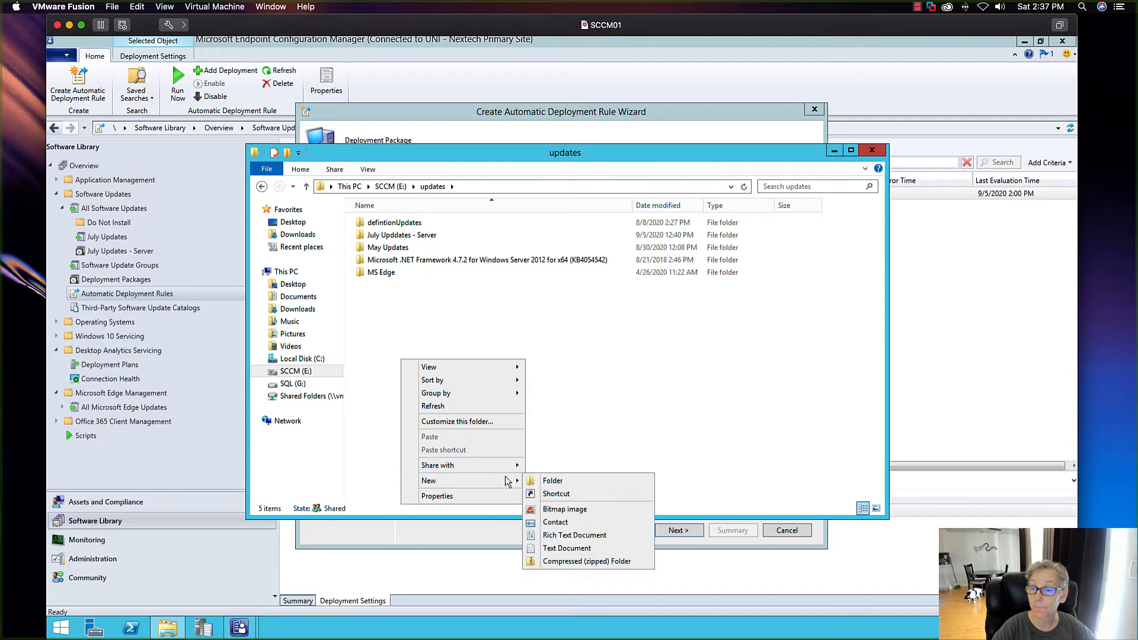
{"action": "left_click", "coordinate": [537, 479]}
{"action": "right_click", "coordinate": [429, 350]}
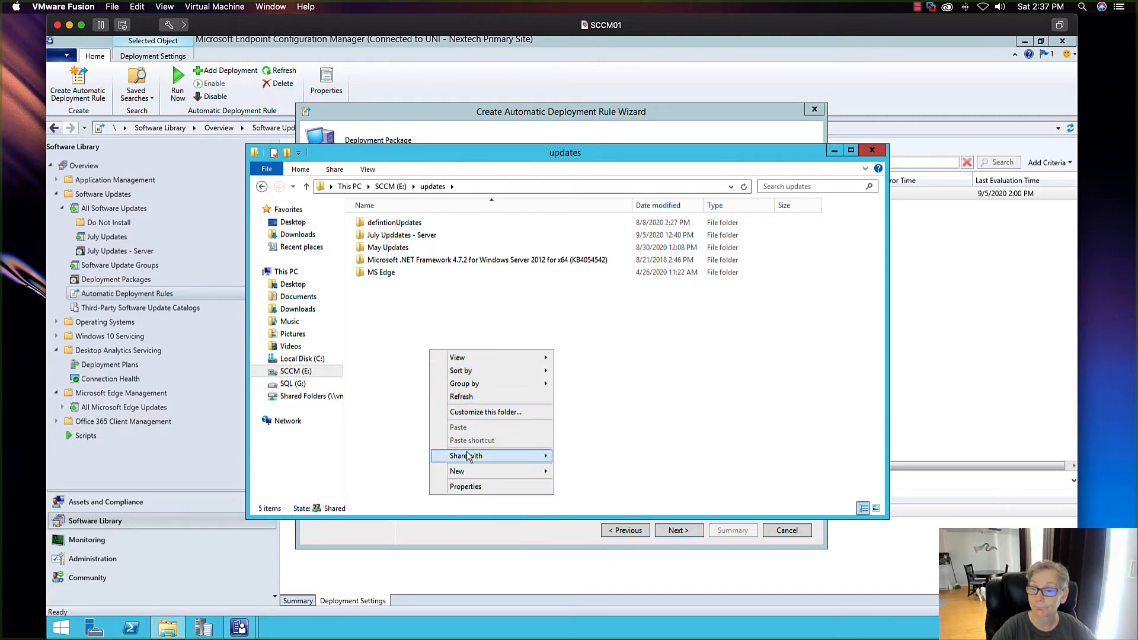
{"action": "left_click", "coordinate": [567, 468]}
{"action": "right_click", "coordinate": [425, 379]}
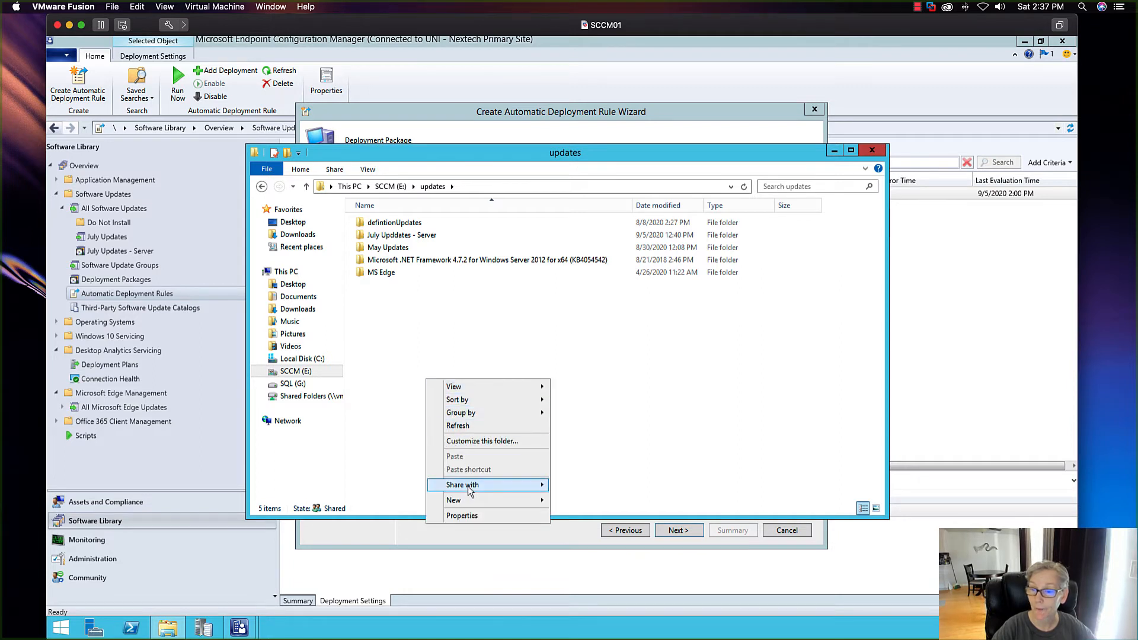
{"action": "mouse_move", "coordinate": [498, 505]}
{"action": "left_click", "coordinate": [563, 503]}
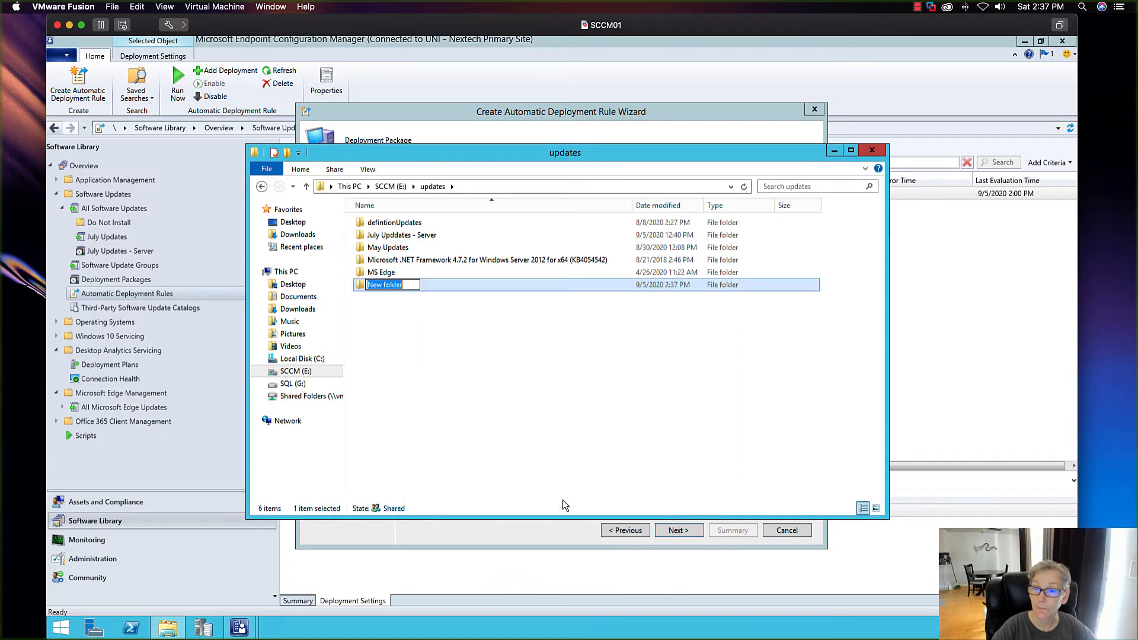
{"action": "type", "text": "E"}
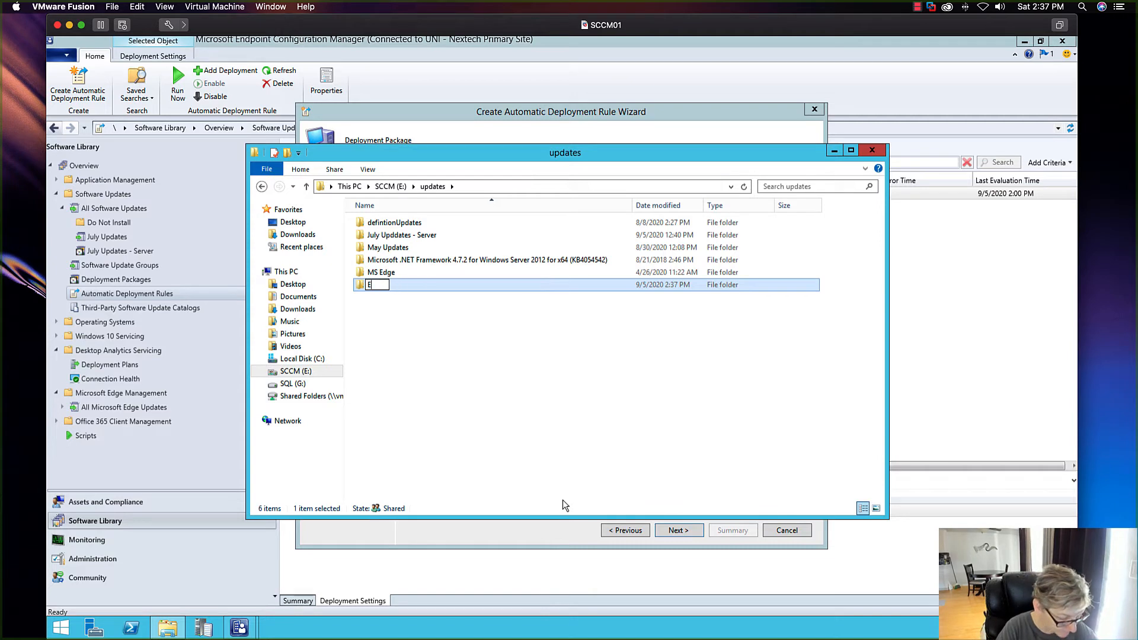
{"action": "type", "text": "dge"}
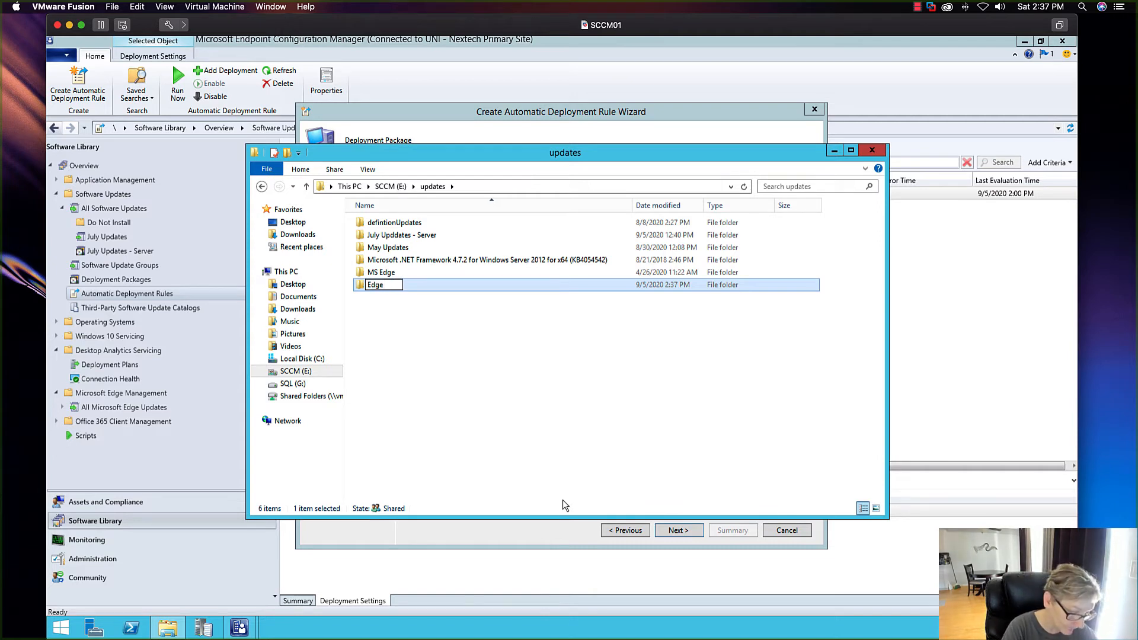
{"action": "type", "text": " Updates"}
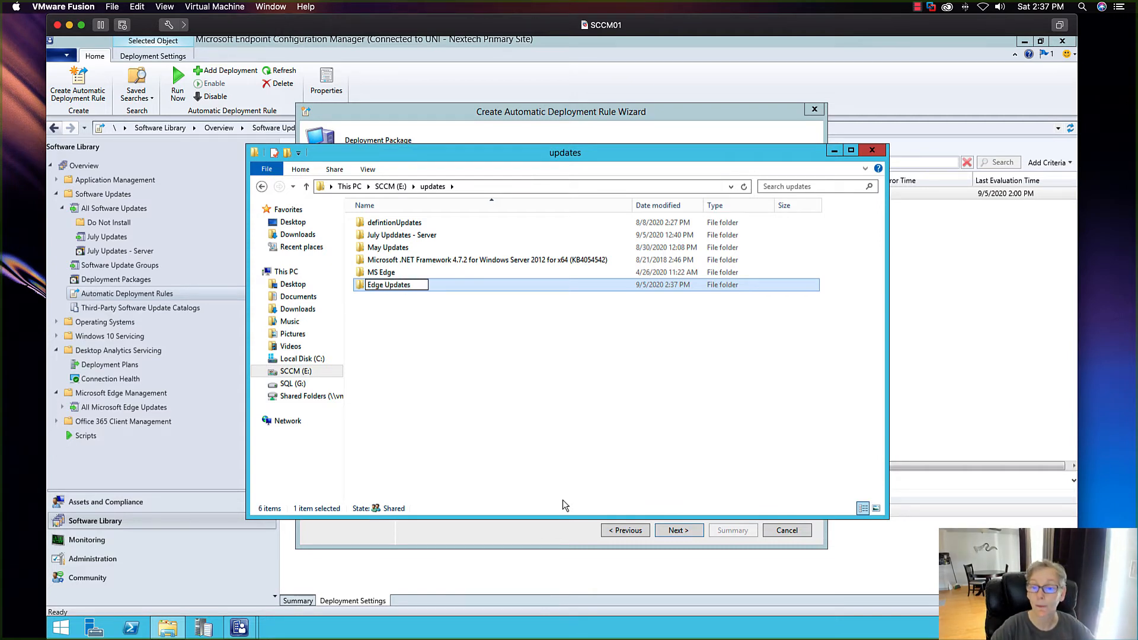
{"action": "key", "text": "Return"}
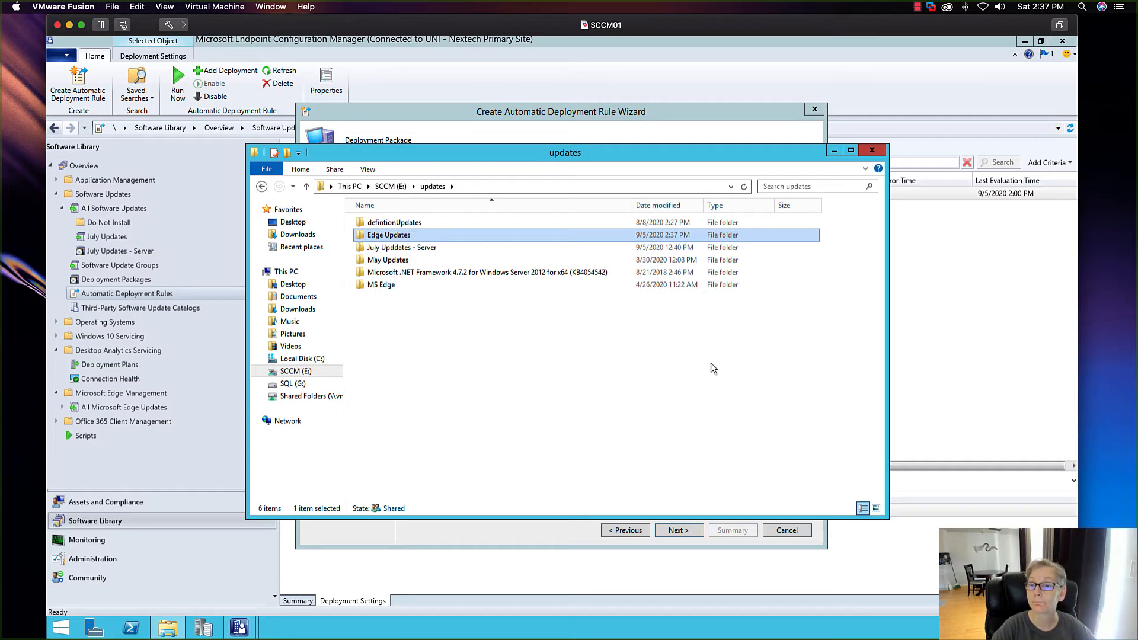
{"action": "left_click", "coordinate": [872, 151]}
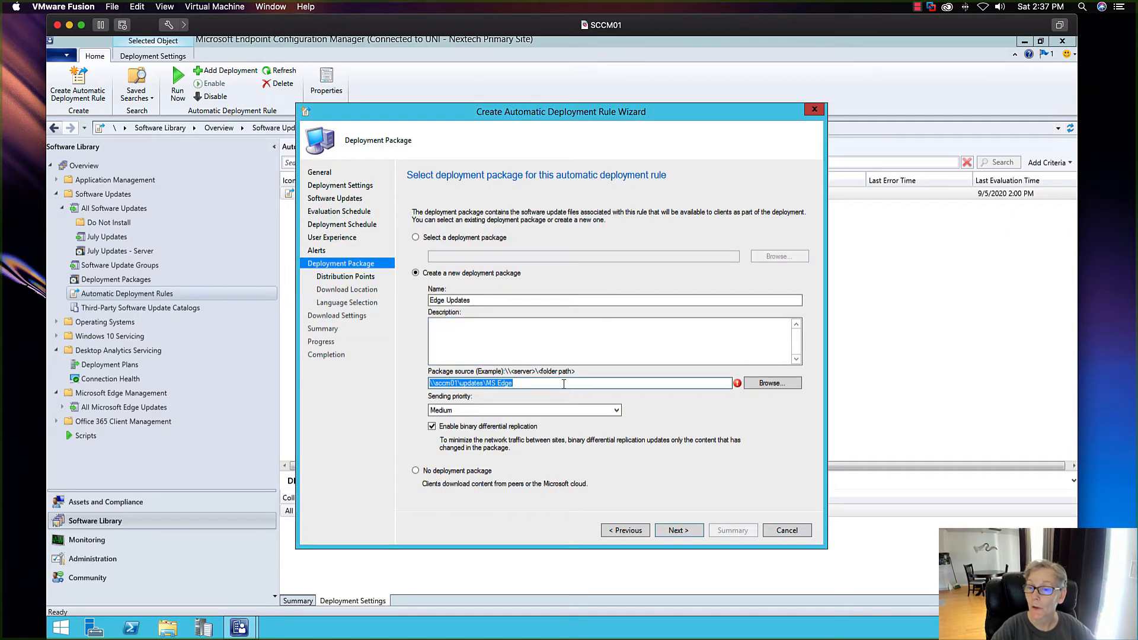
Set the deployment package's source to the \\sccm01\updates\Edge Updates folder, and continue to the distribution points.
{"action": "left_click", "coordinate": [587, 384]}
{"action": "left_click", "coordinate": [773, 383]}
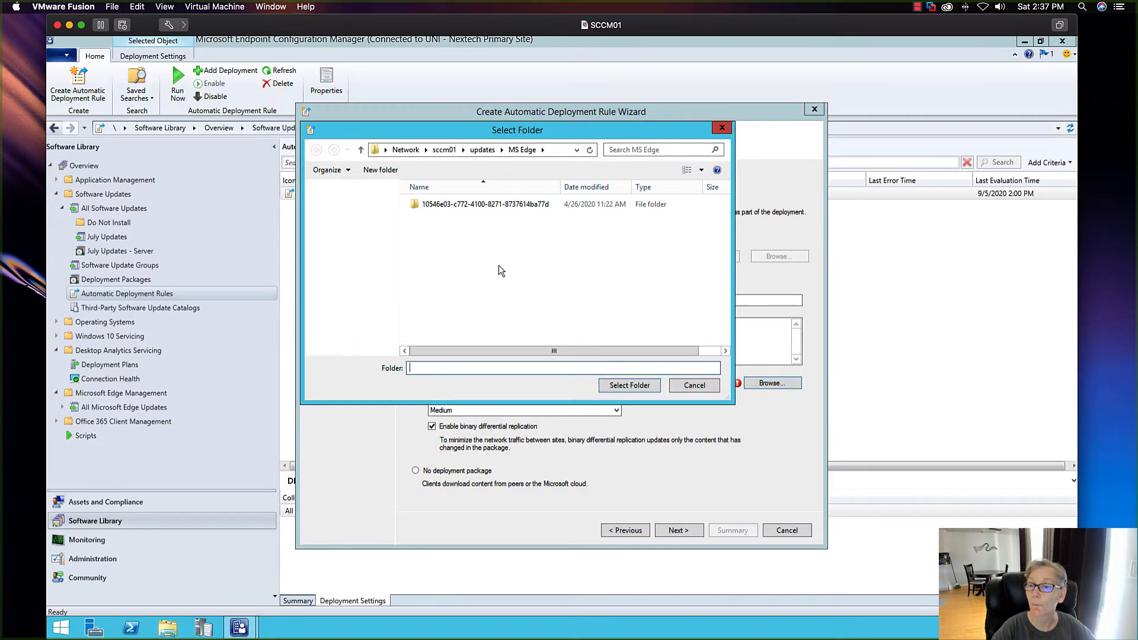
{"action": "left_click", "coordinate": [483, 150]}
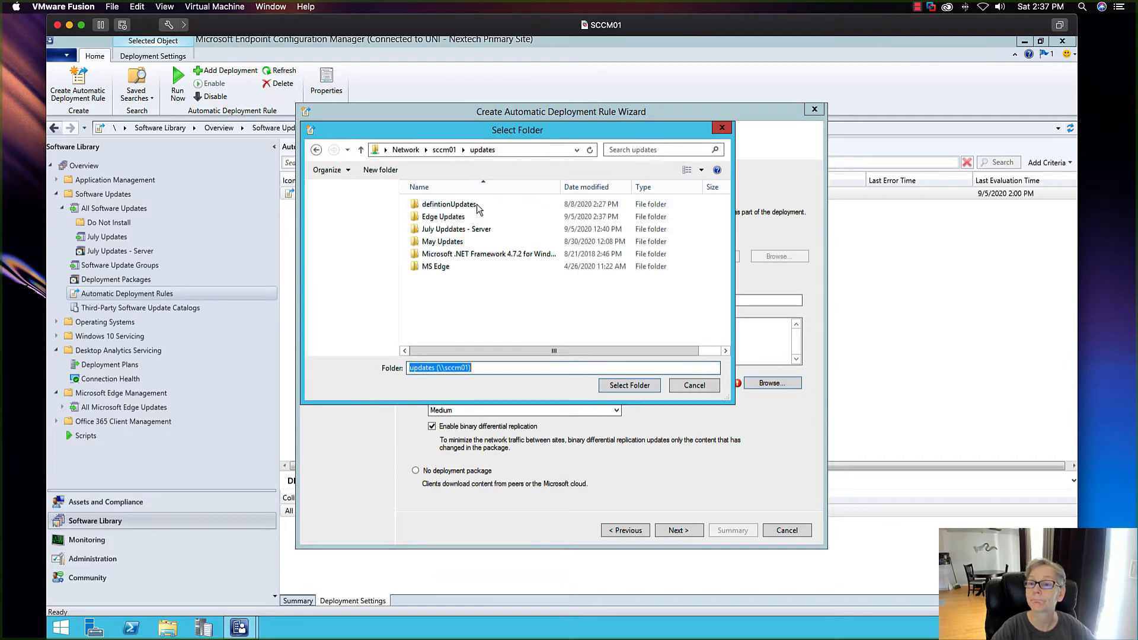
{"action": "left_click", "coordinate": [445, 217]}
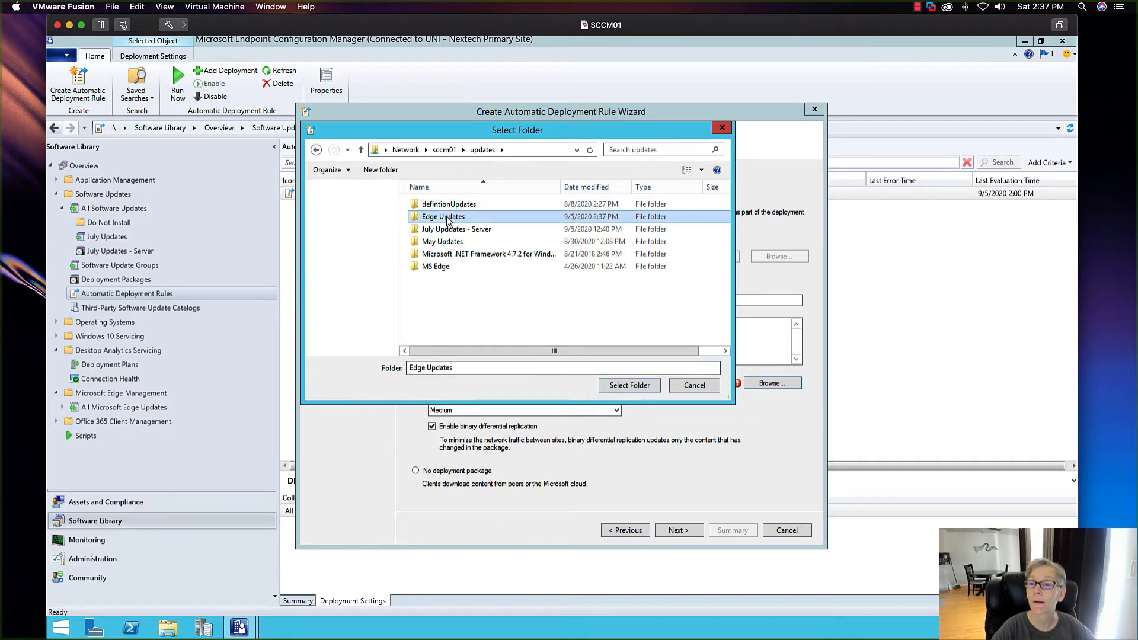
{"action": "left_click", "coordinate": [630, 386]}
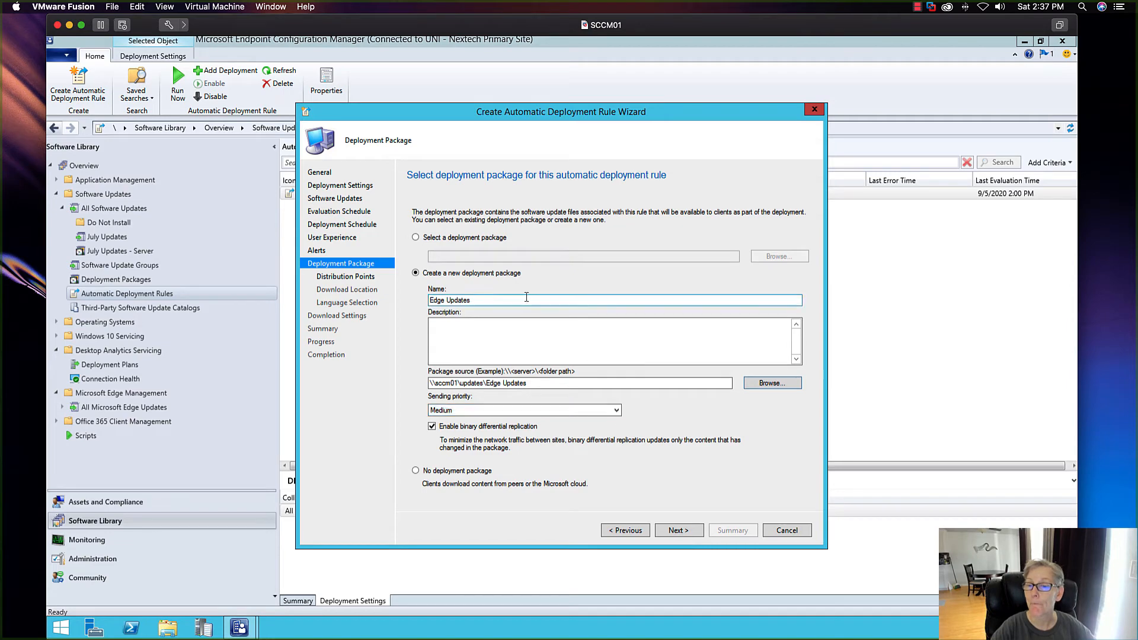
{"action": "left_click", "coordinate": [688, 530]}
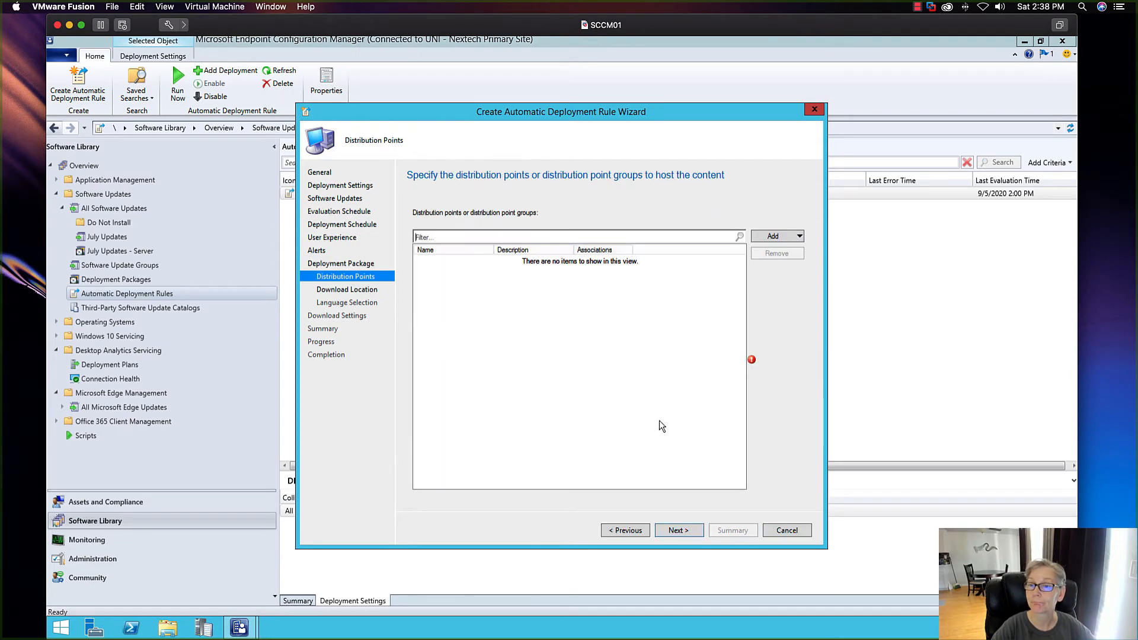
Add the on-premises distribution point SCCM01.UNI.NEXTECH.COM to host the package content.
{"action": "left_click", "coordinate": [761, 240]}
{"action": "left_click", "coordinate": [821, 245]}
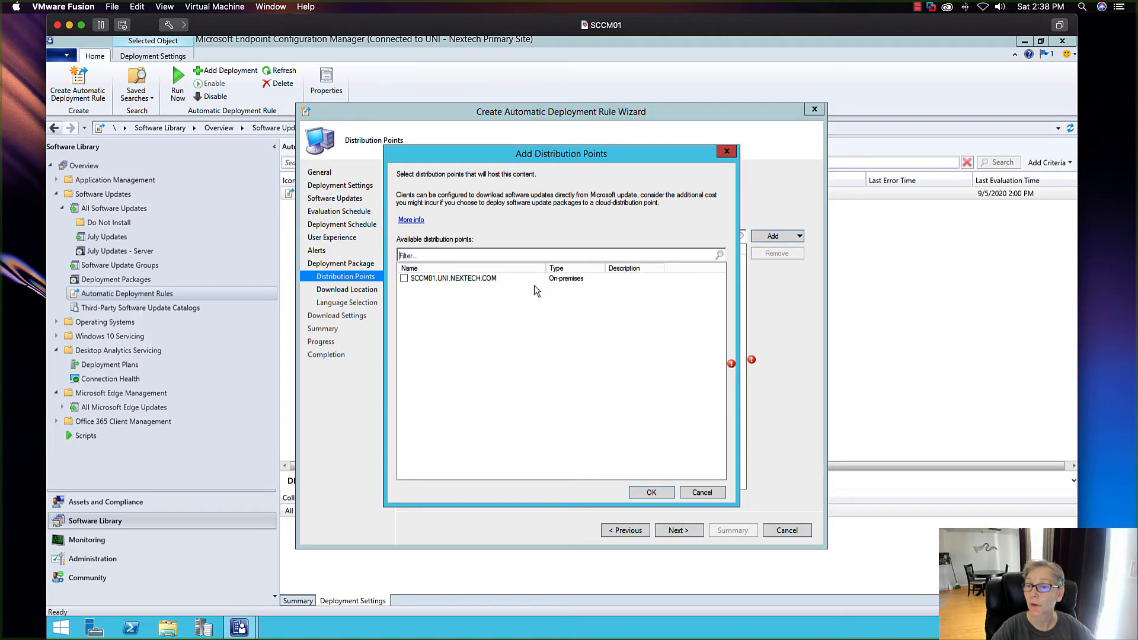
{"action": "left_click", "coordinate": [403, 278]}
{"action": "left_click", "coordinate": [650, 492]}
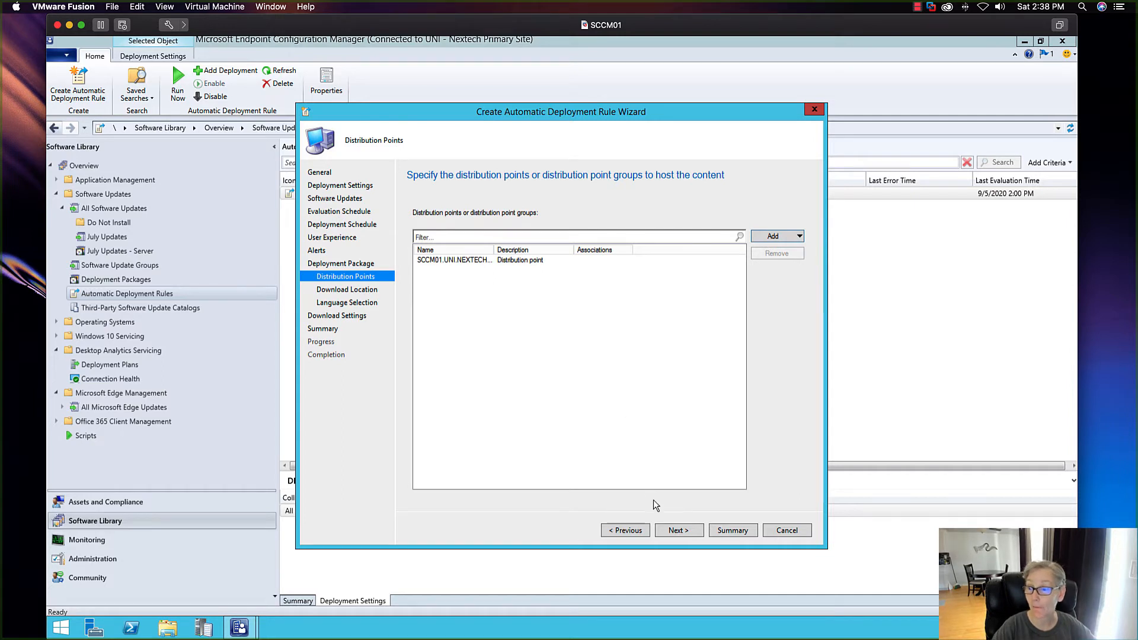
{"action": "left_click", "coordinate": [678, 531]}
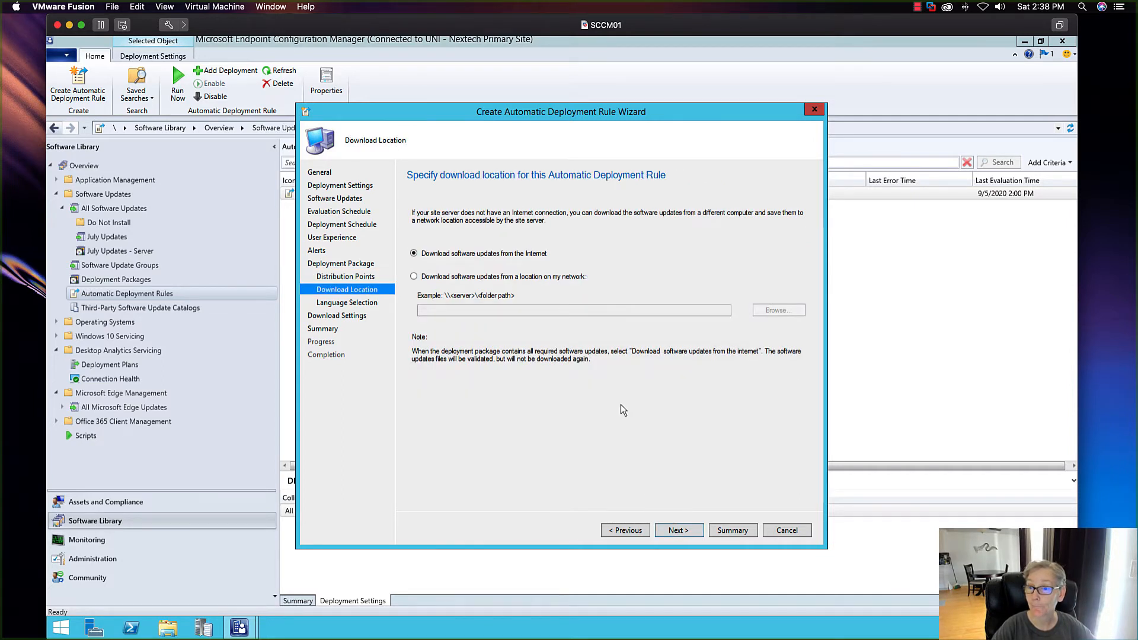
Accept the Internet download location, update languages and client download settings as they are, and complete the rule wizard.
{"action": "left_click", "coordinate": [680, 527]}
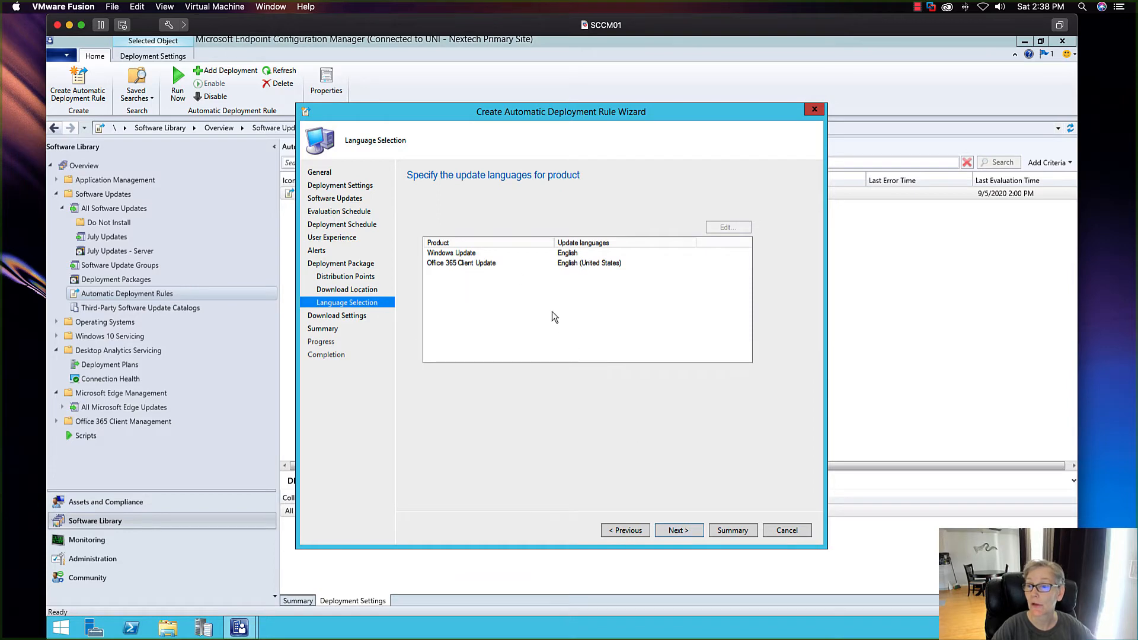
{"action": "left_click", "coordinate": [479, 255]}
{"action": "left_click", "coordinate": [679, 533]}
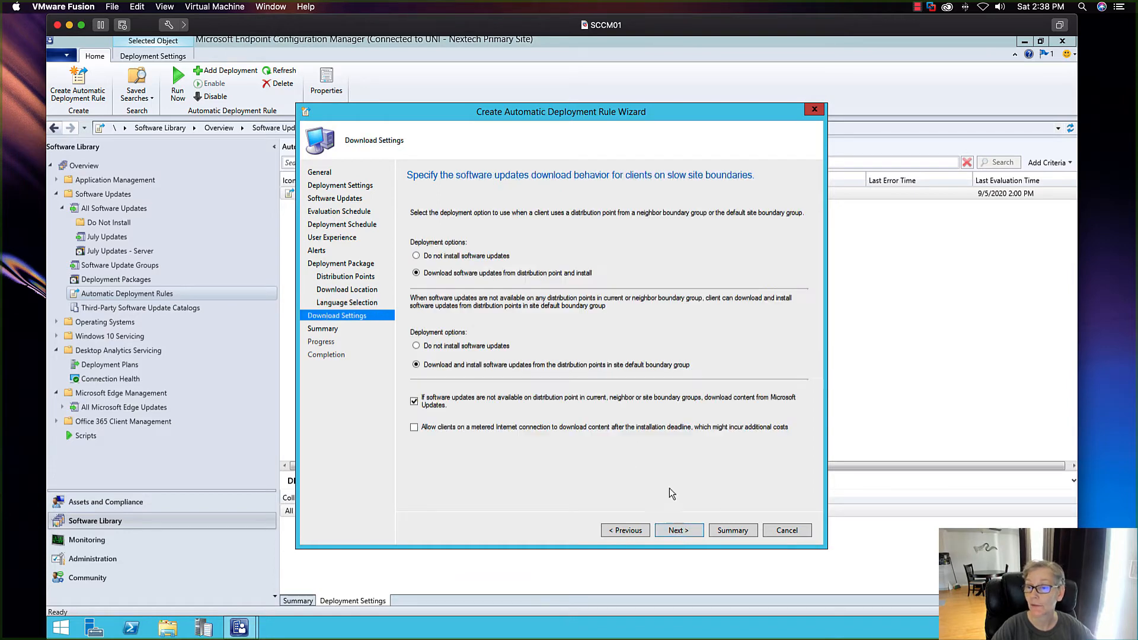
{"action": "left_click", "coordinate": [675, 531]}
{"action": "left_click", "coordinate": [688, 531]}
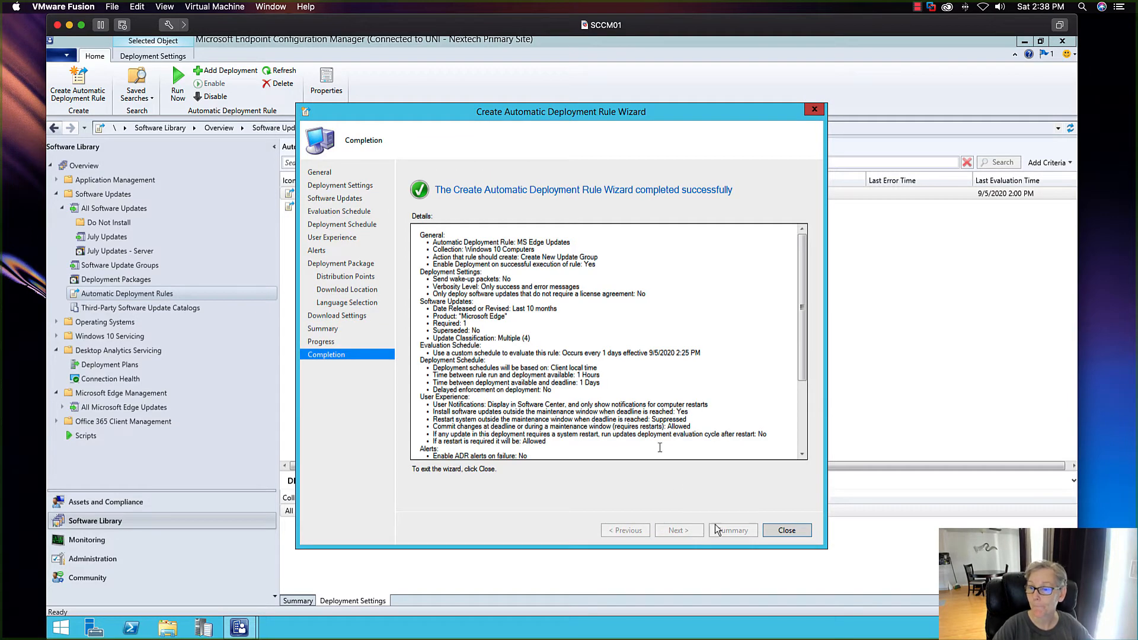
{"action": "left_click", "coordinate": [788, 532]}
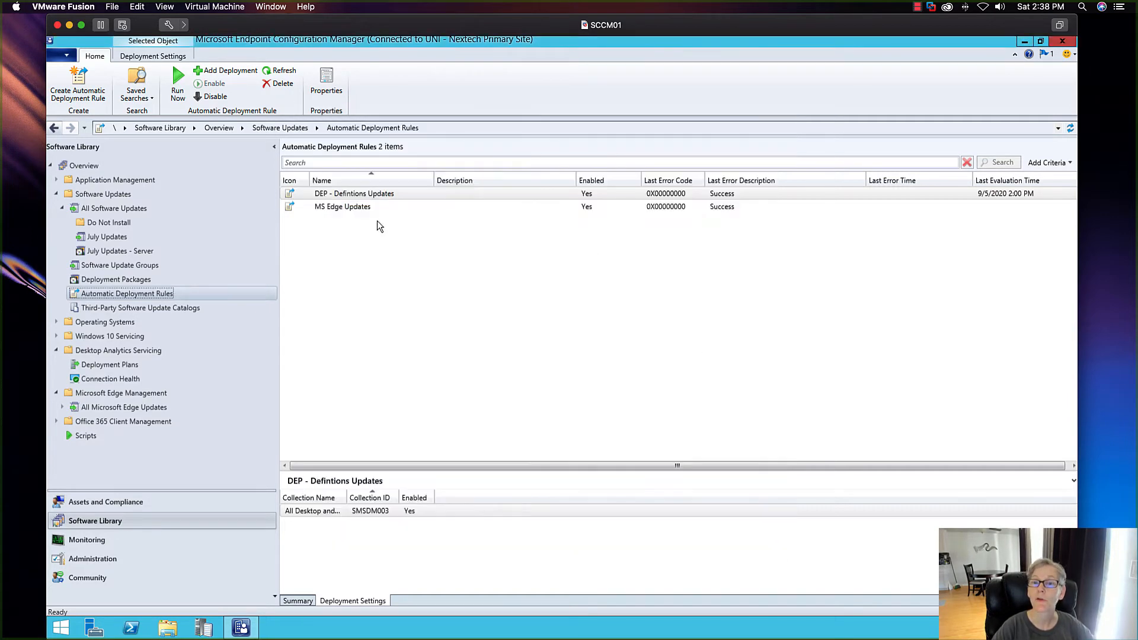
In the MS Edge Updates rule's properties, try running it after any software update point synchronization, and switch back to a schedule.
{"action": "left_click", "coordinate": [356, 207]}
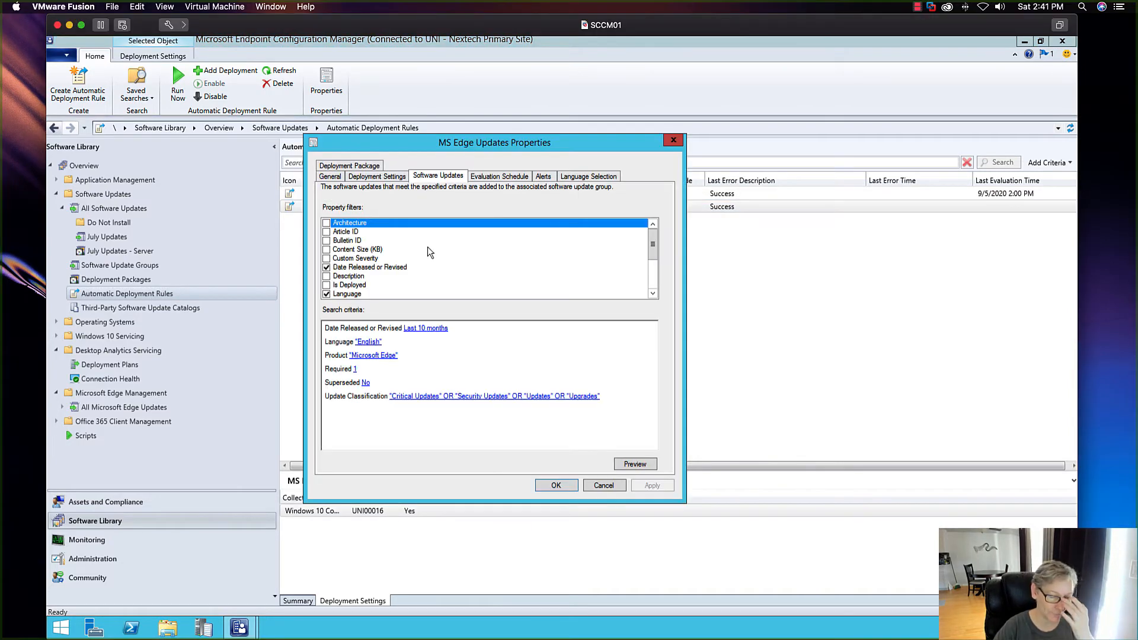
{"action": "left_click", "coordinate": [483, 177]}
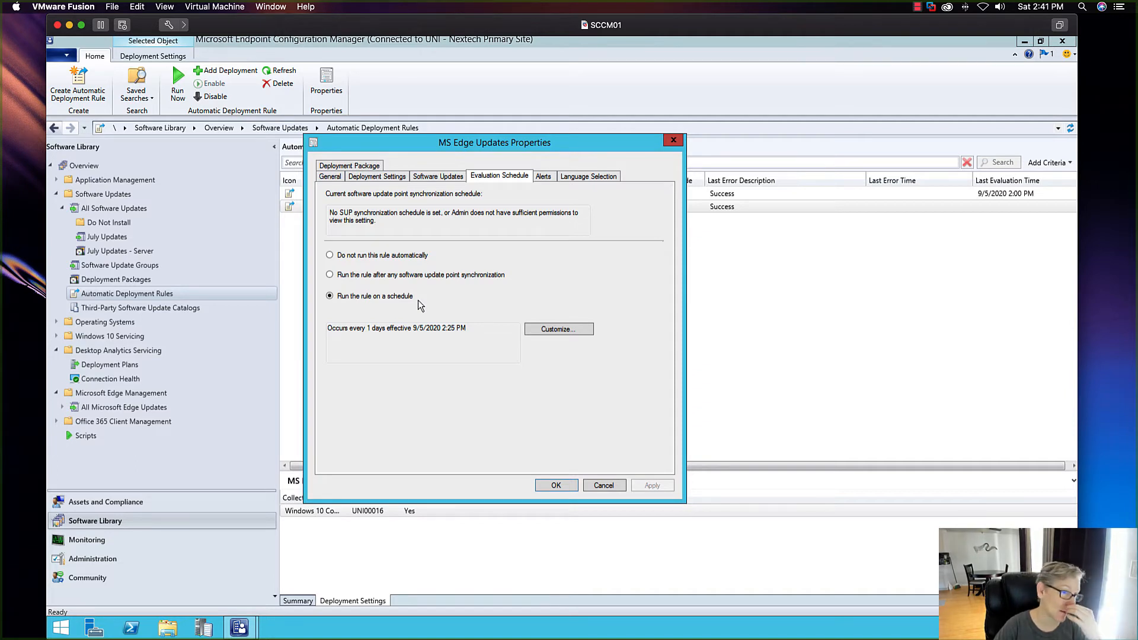
{"action": "left_click", "coordinate": [348, 274]}
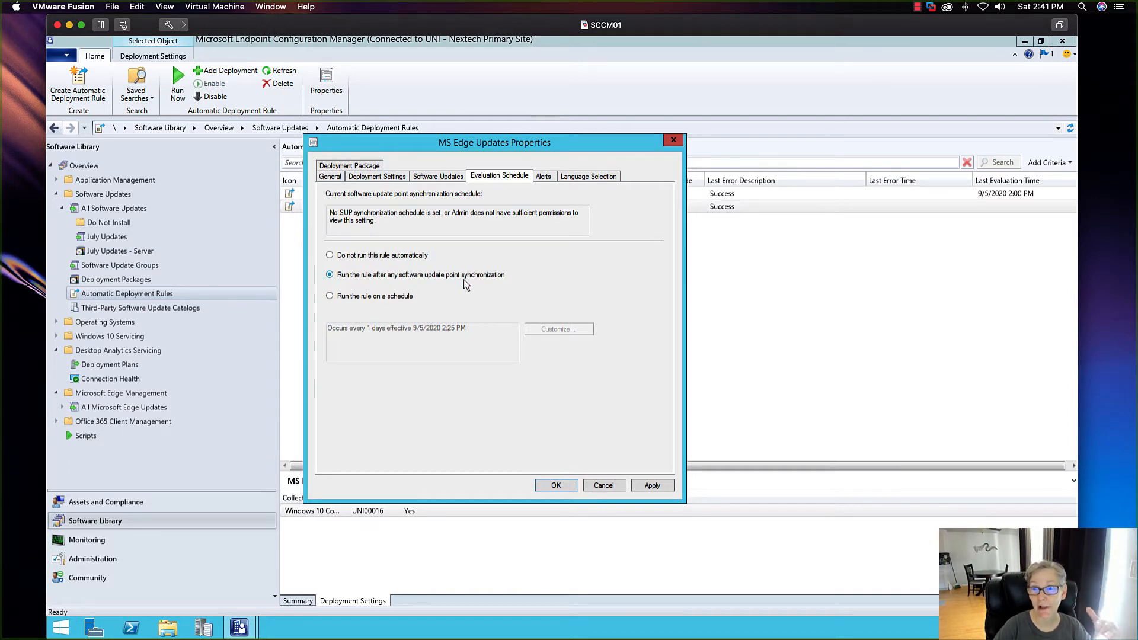
{"action": "left_click", "coordinate": [384, 297]}
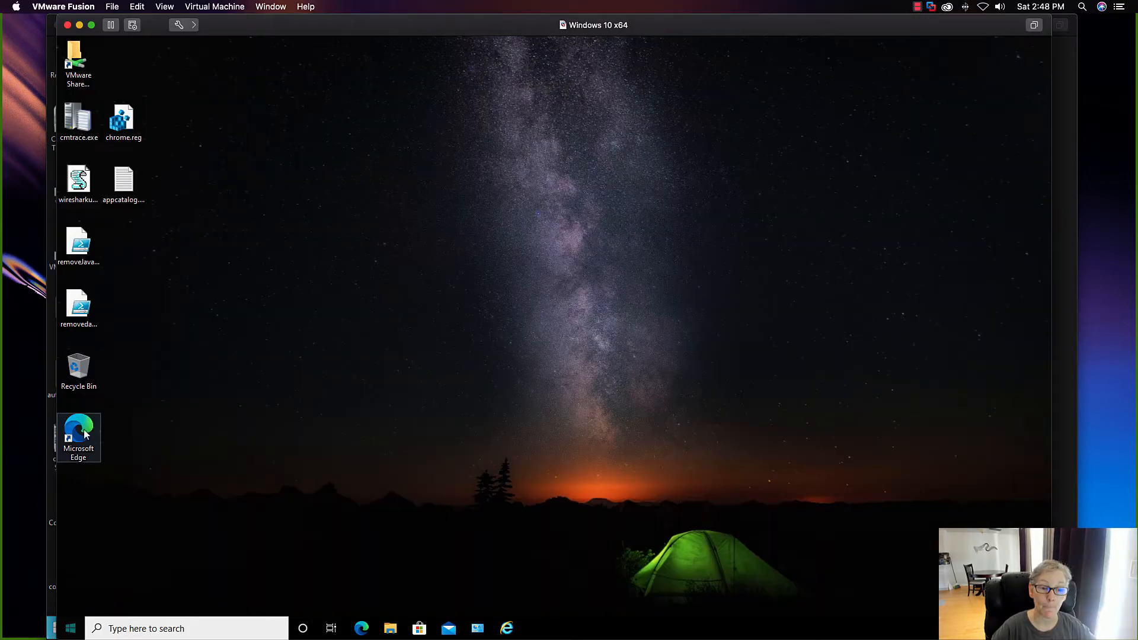
Check the installed Microsoft Edge version on the Windows 10 virtual machine, and return to the SCCM01 server.
{"action": "double_click", "coordinate": [87, 427]}
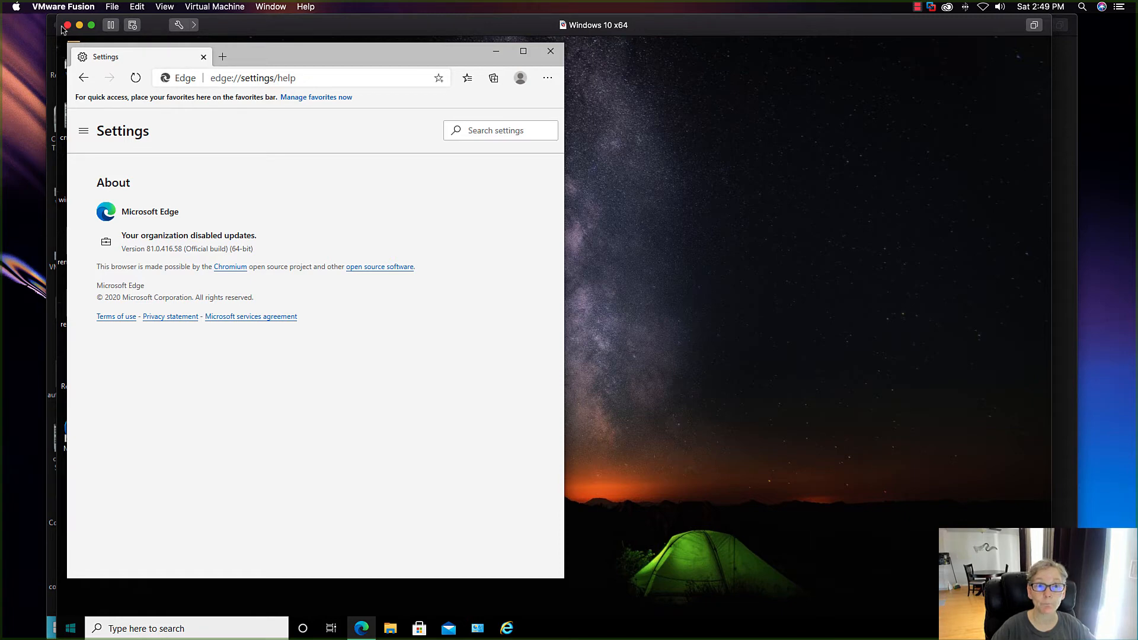
{"action": "left_click", "coordinate": [79, 24]}
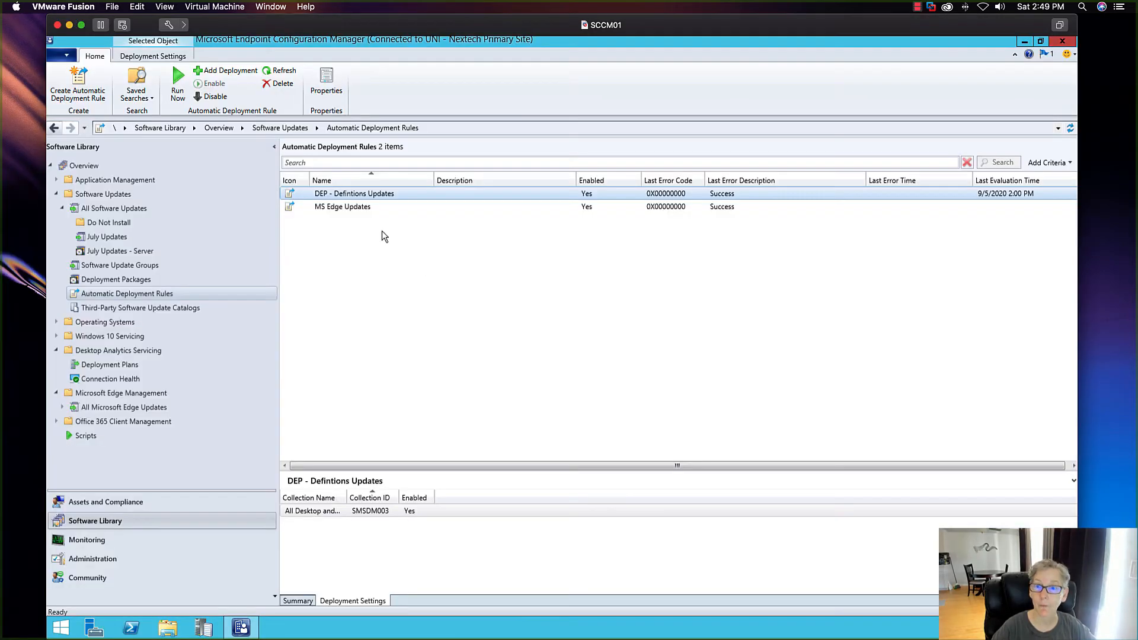
Run the MS Edge Updates automatic deployment rule immediately, and acknowledge the notice.
{"action": "left_click", "coordinate": [353, 208]}
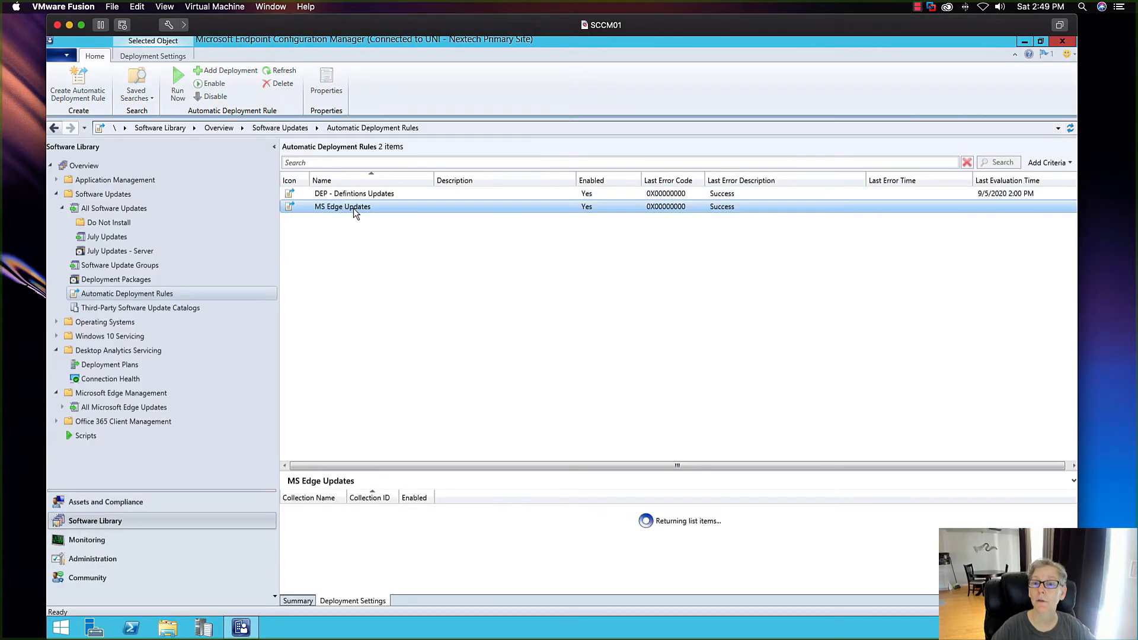
{"action": "right_click", "coordinate": [354, 207]}
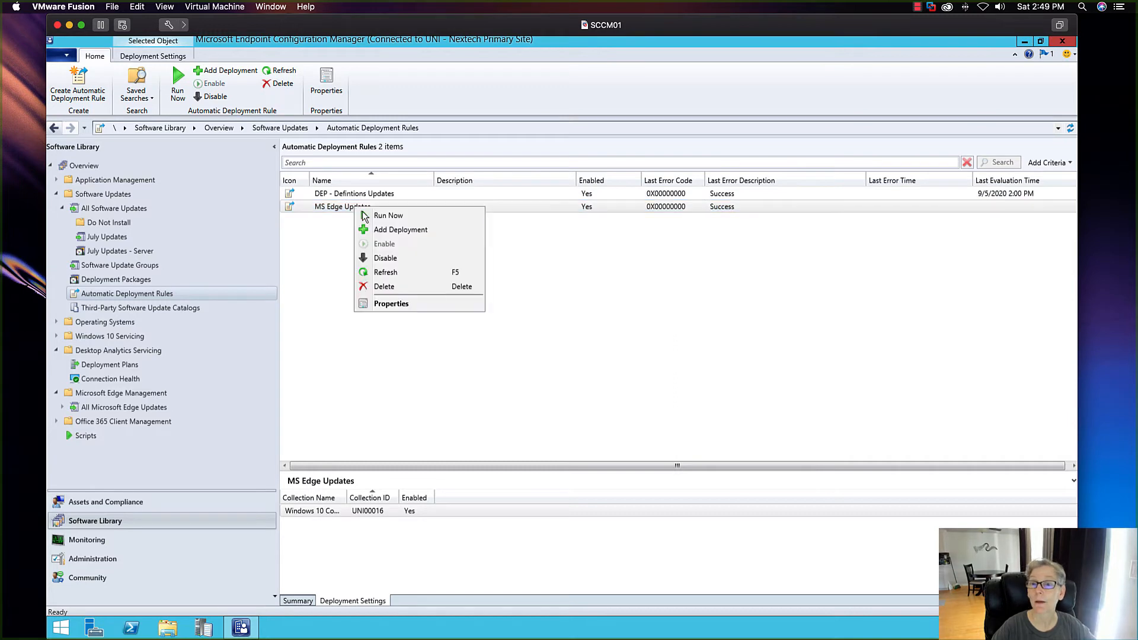
{"action": "left_click", "coordinate": [364, 216]}
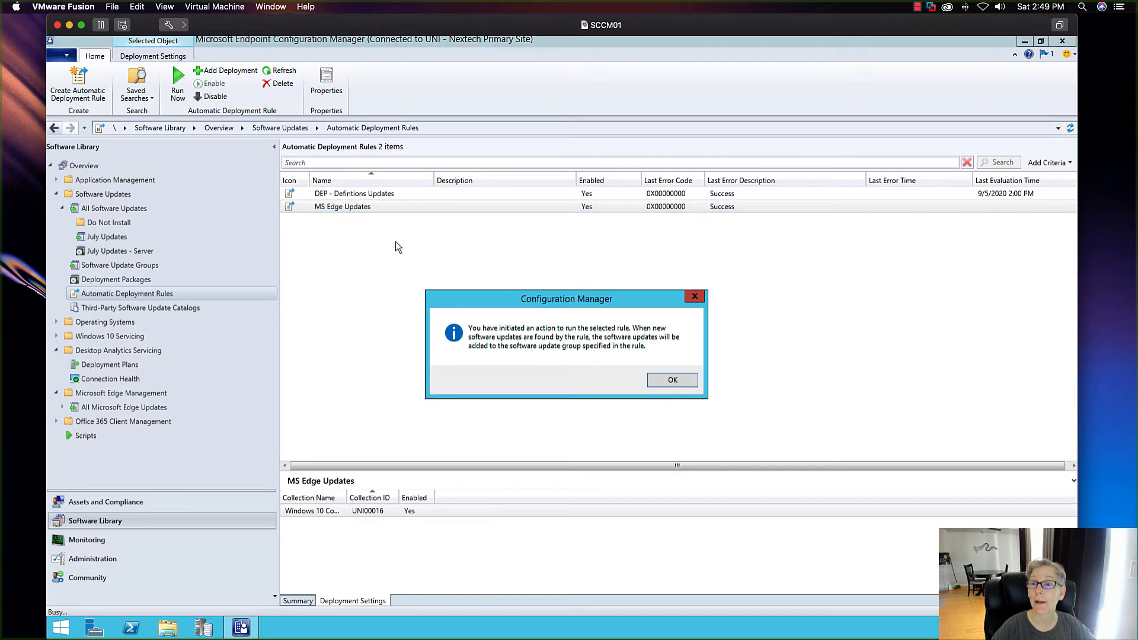
{"action": "left_click", "coordinate": [664, 382]}
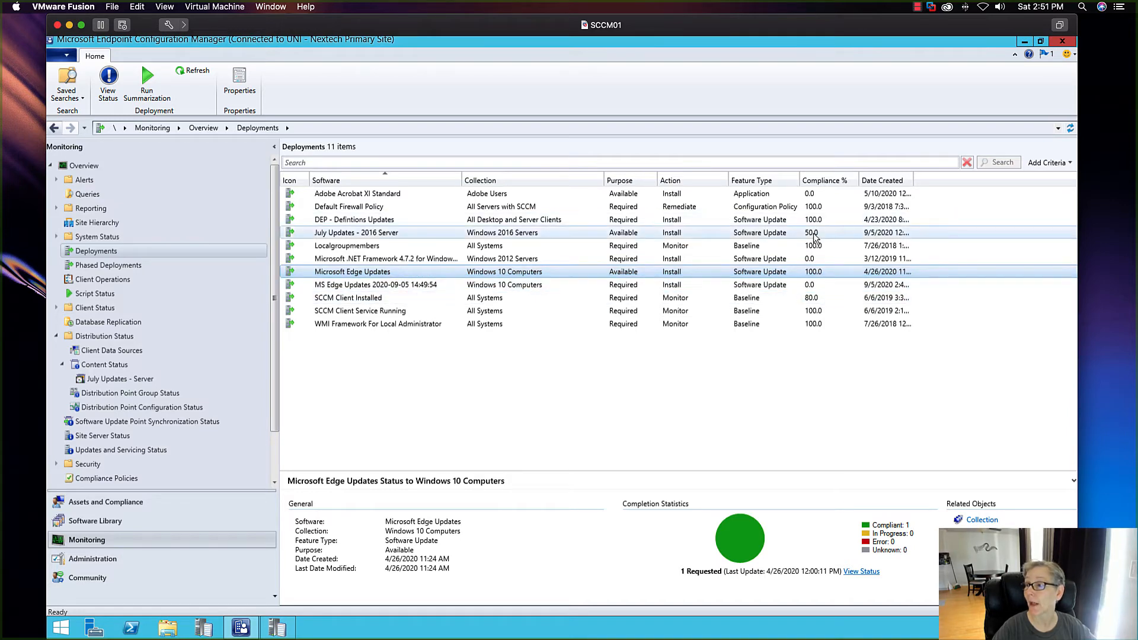
Refresh the Deployments list in the Monitoring workspace to check the compliance of the Edge update deployment.
{"action": "left_click", "coordinate": [1070, 129]}
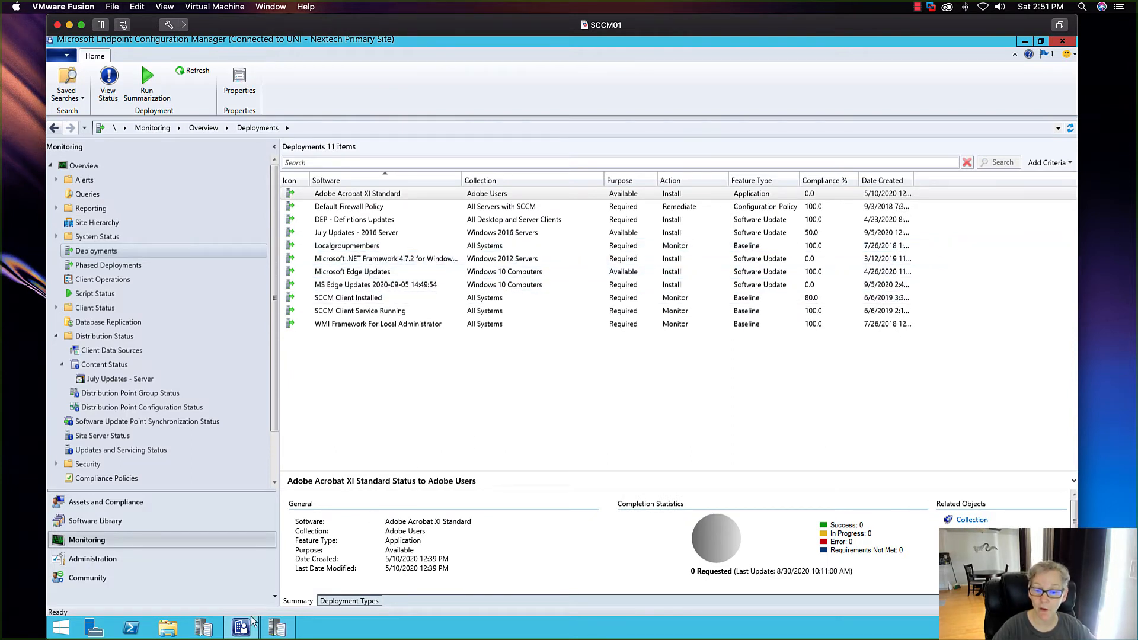
Switch to the Configuration Manager Trace Log Tool and review the latest rule execution and sleep entries in ruleengine.log.
{"action": "left_click", "coordinate": [275, 628]}
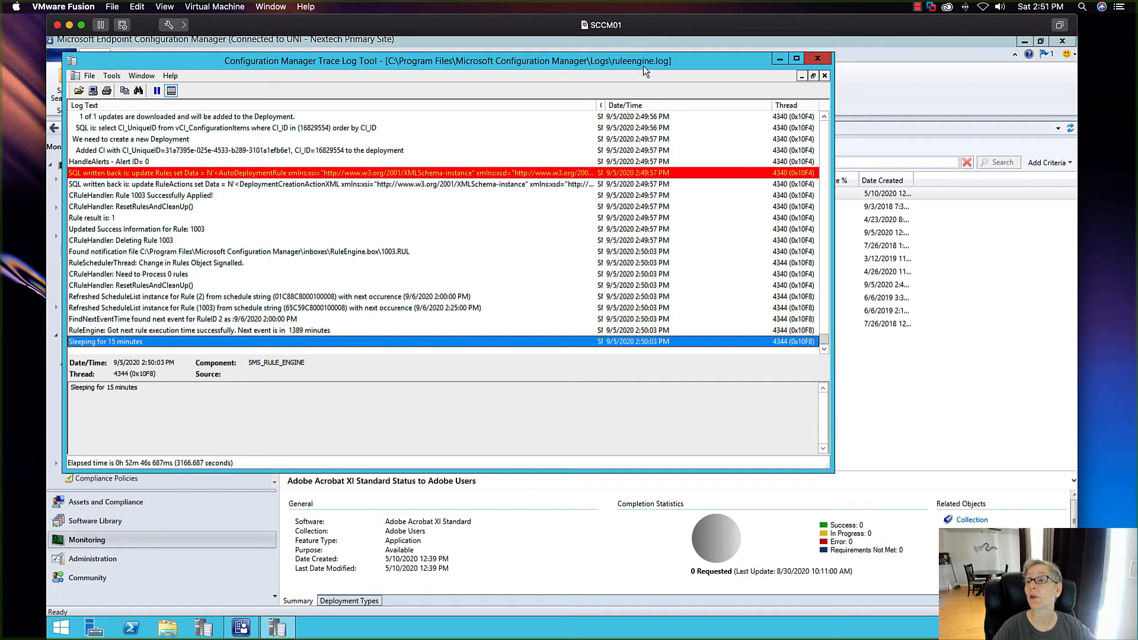
{"action": "left_click", "coordinate": [289, 298]}
{"action": "left_click", "coordinate": [253, 330]}
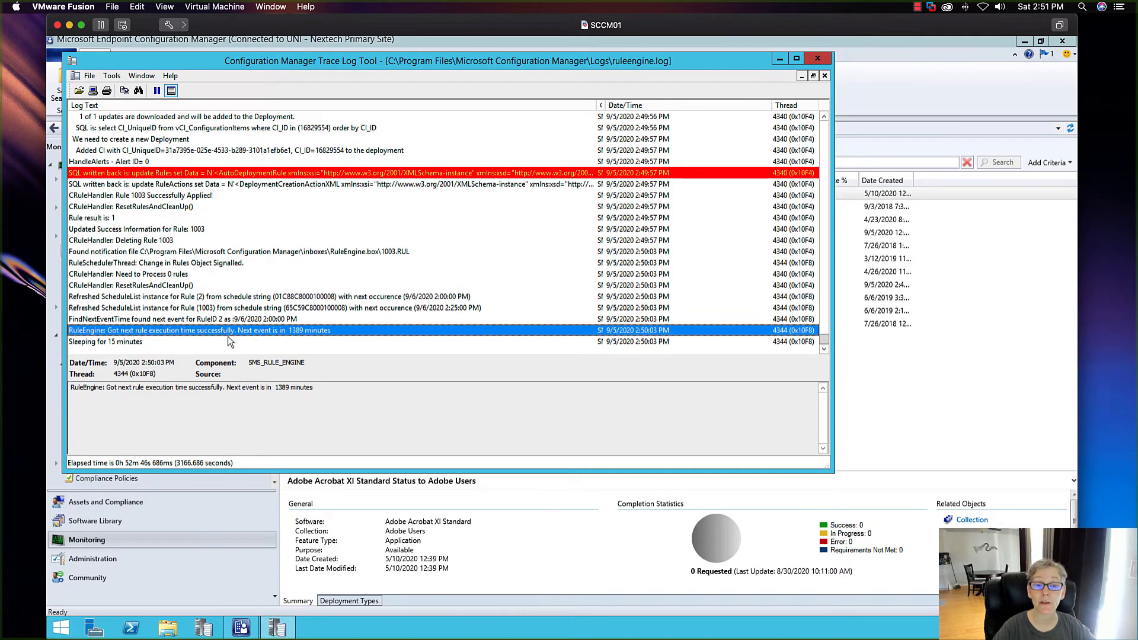
{"action": "left_click", "coordinate": [134, 342]}
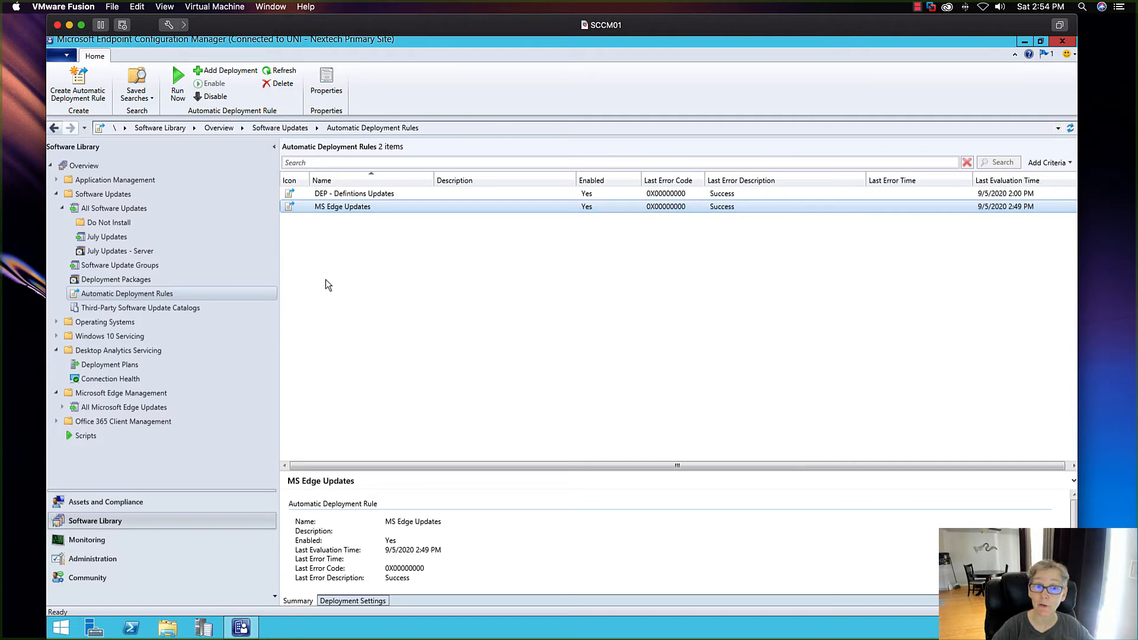
Start the Configuration Manager Trace Log Tool and open ruleengine.log from the Logs folder.
{"action": "left_click", "coordinate": [203, 627]}
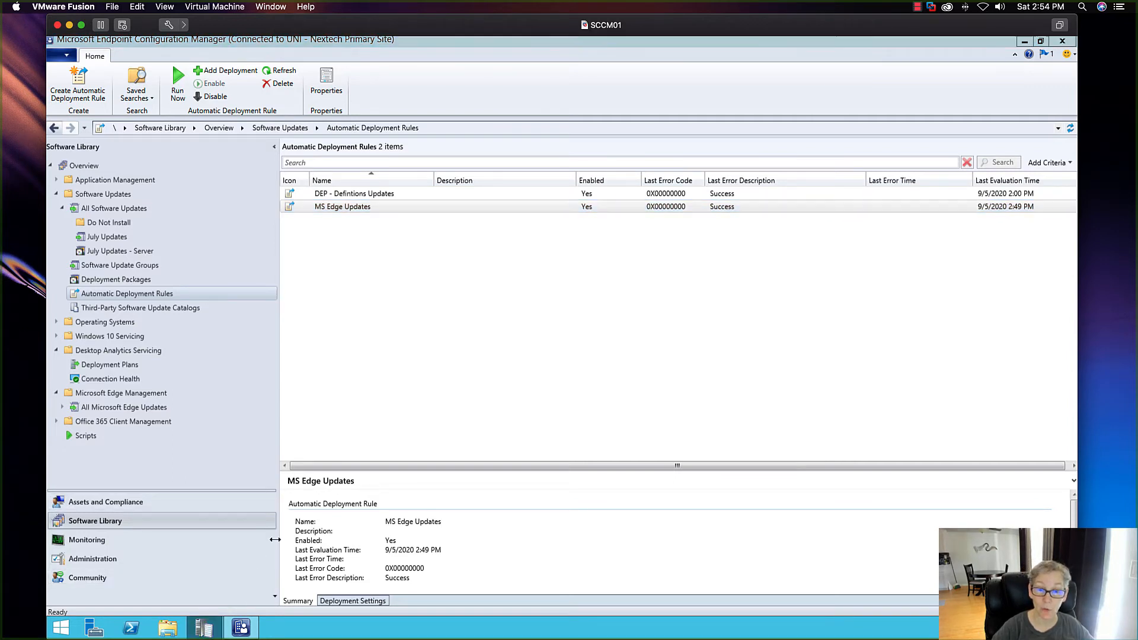
{"action": "left_click", "coordinate": [95, 106]}
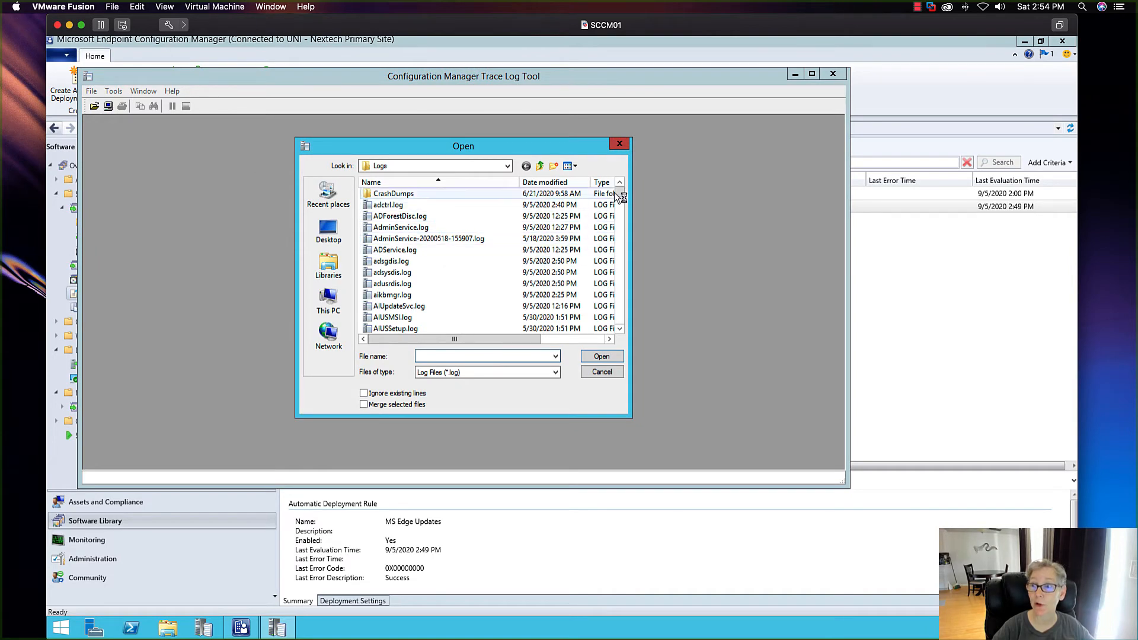
{"action": "left_click_drag", "start_coordinate": [621, 196], "coordinate": [628, 257]}
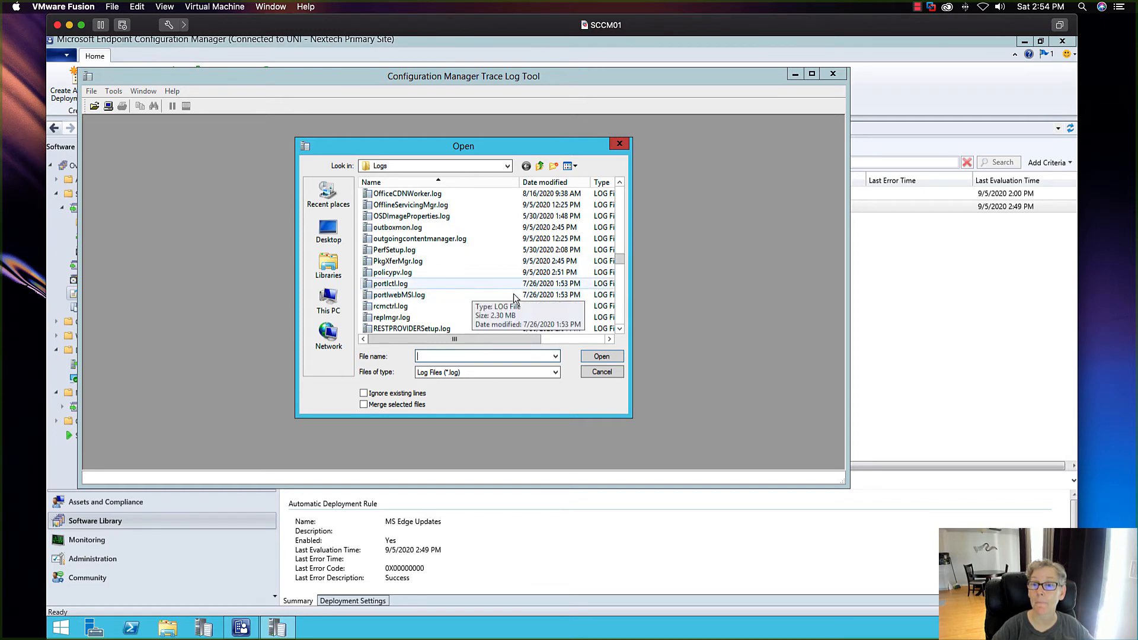
{"action": "left_click", "coordinate": [620, 329]}
{"action": "scroll", "coordinate": [504, 296], "scroll_direction": "down", "scroll_amount": 2}
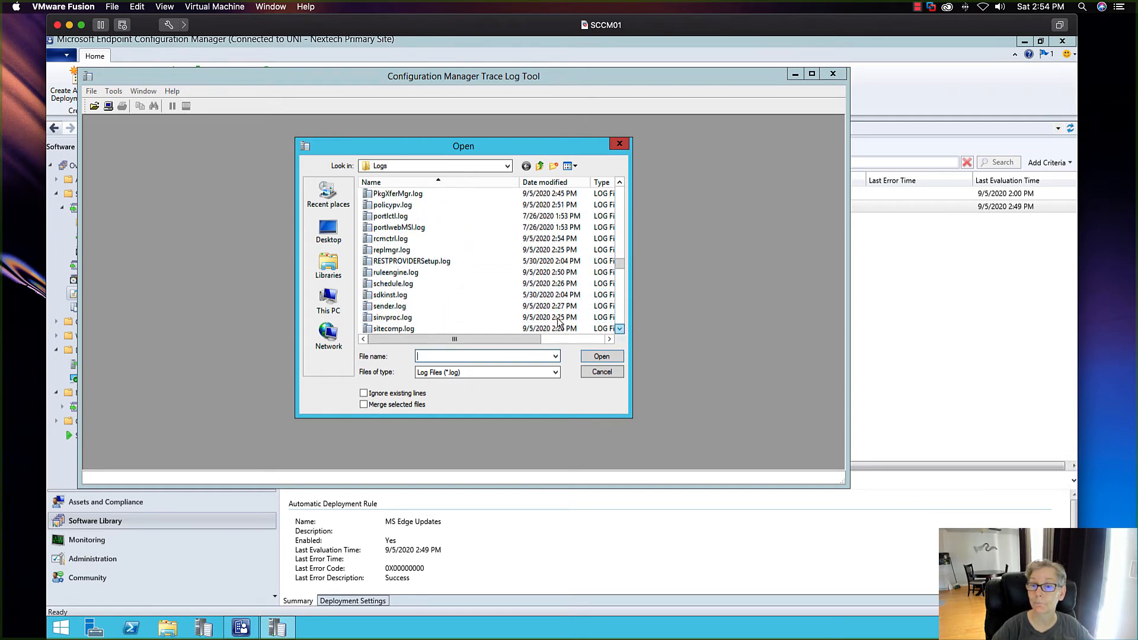
{"action": "left_click", "coordinate": [395, 261]}
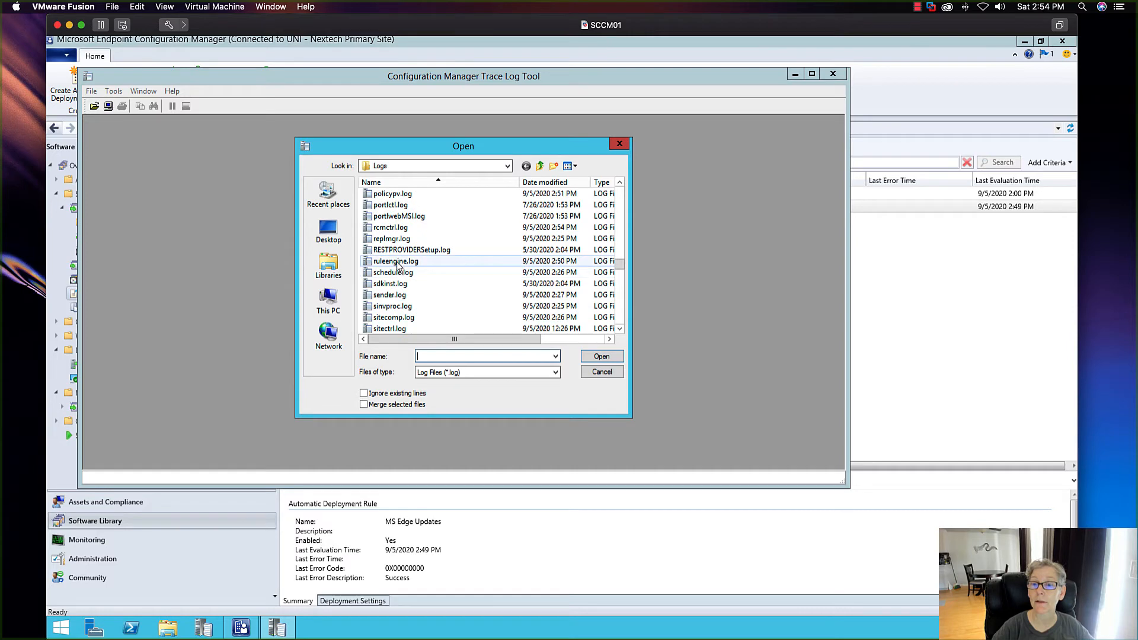
{"action": "left_click", "coordinate": [600, 358]}
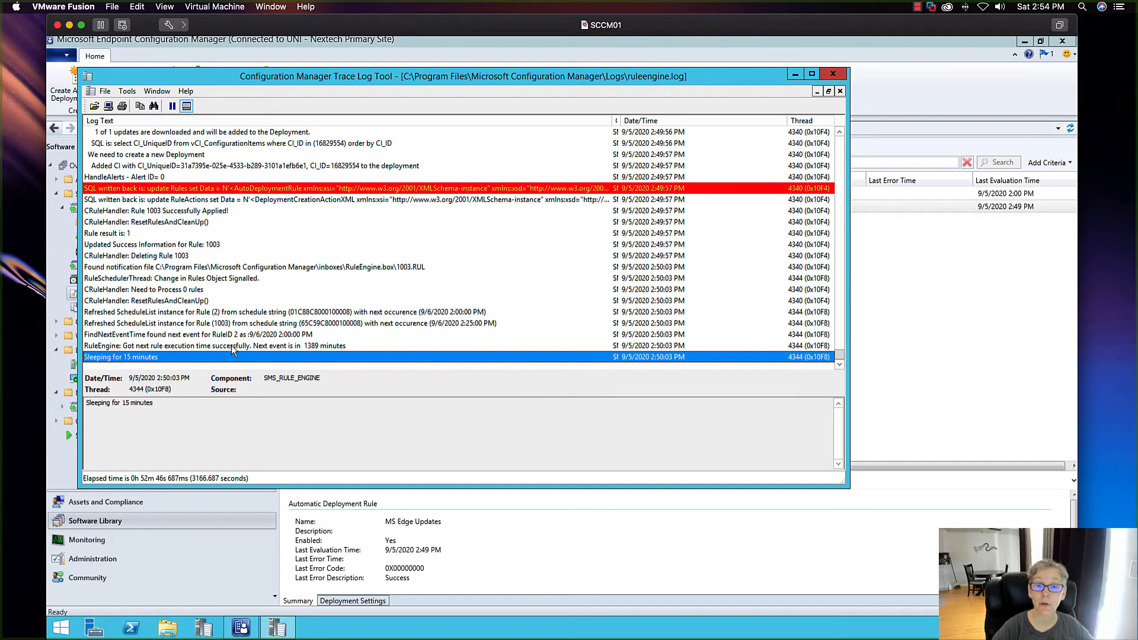
Examine the next rule execution and sleep entries at the end of ruleengine.log, and close the log tool.
{"action": "left_click", "coordinate": [250, 345]}
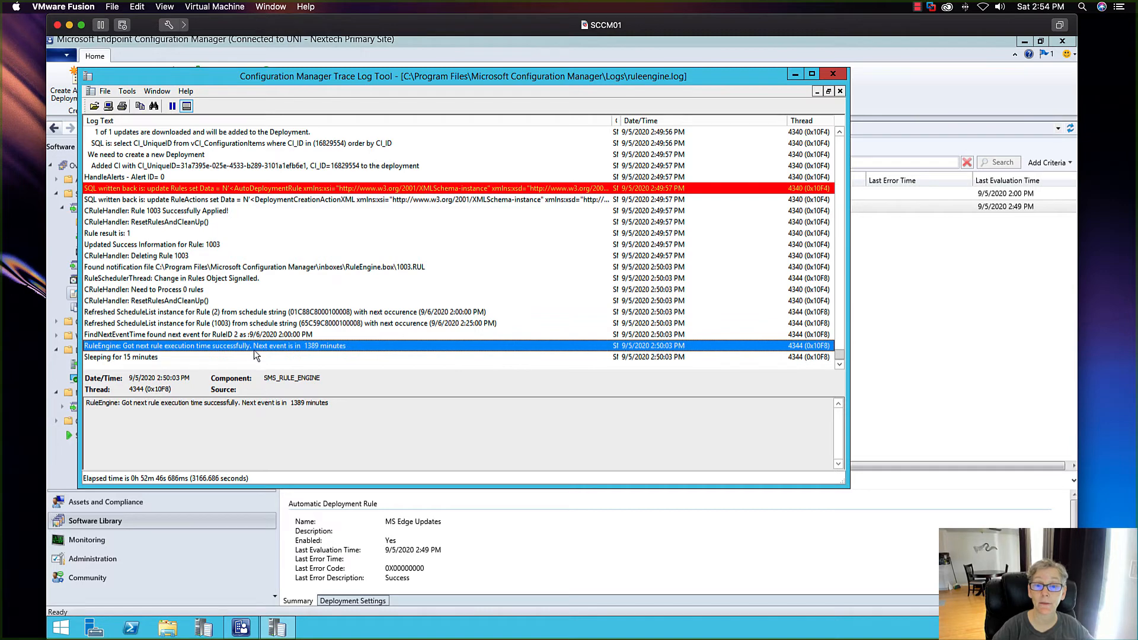
{"action": "left_click", "coordinate": [163, 358]}
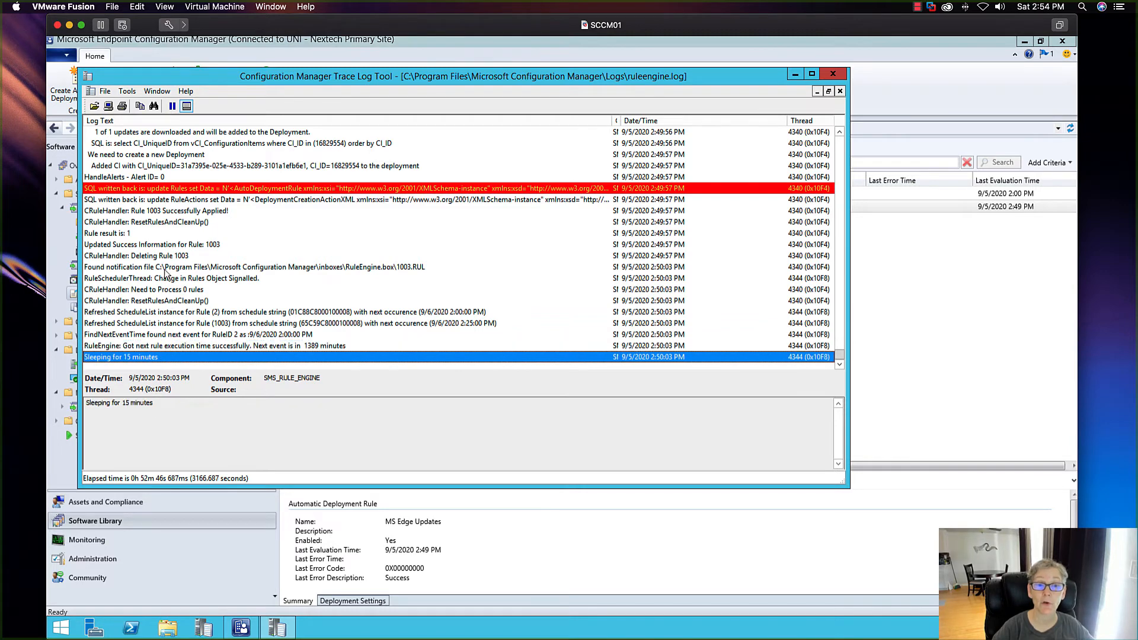
{"action": "left_click", "coordinate": [833, 73]}
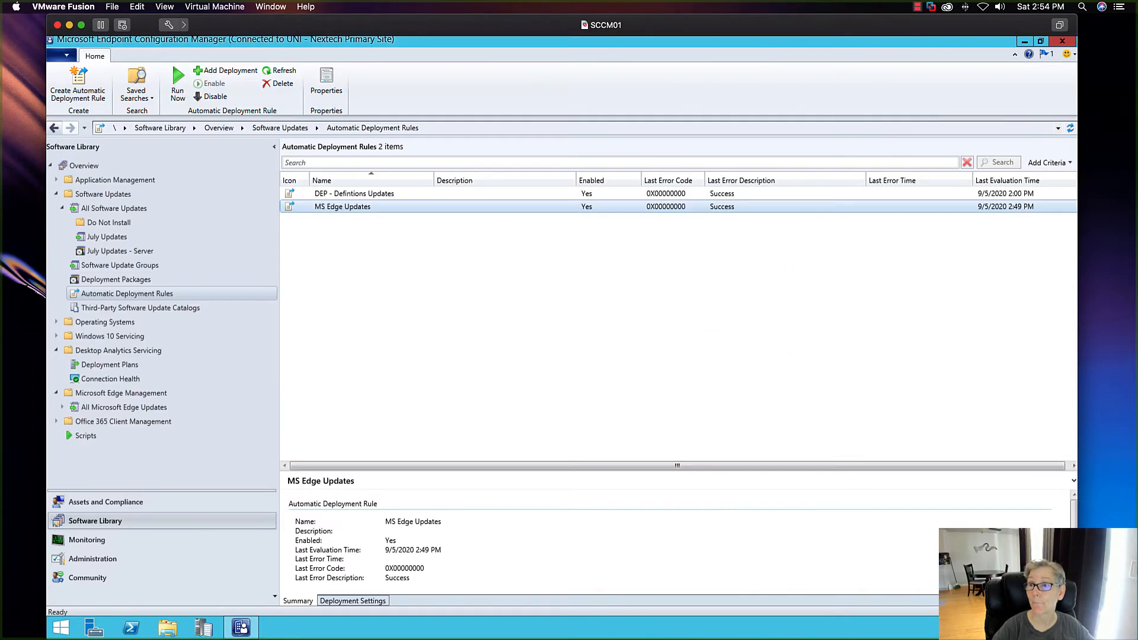
Compare the Microsoft Edge Updates and MS Edge Updates deployments in the Monitoring workspace, widening the Date Created column to show full dates.
{"action": "left_click", "coordinate": [119, 535]}
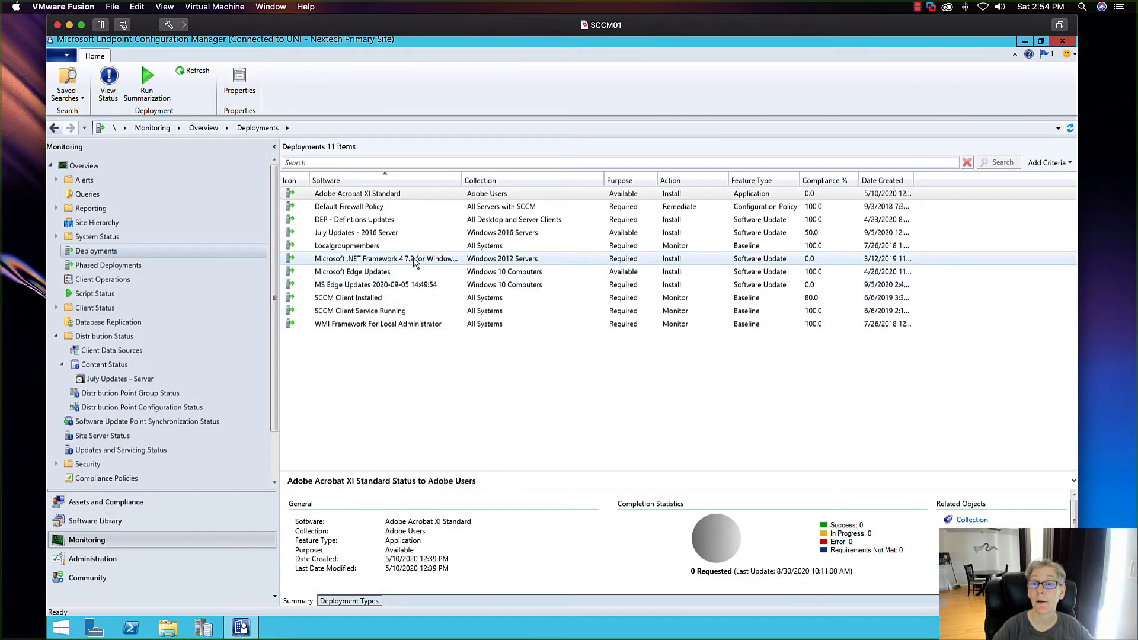
{"action": "left_click", "coordinate": [382, 274]}
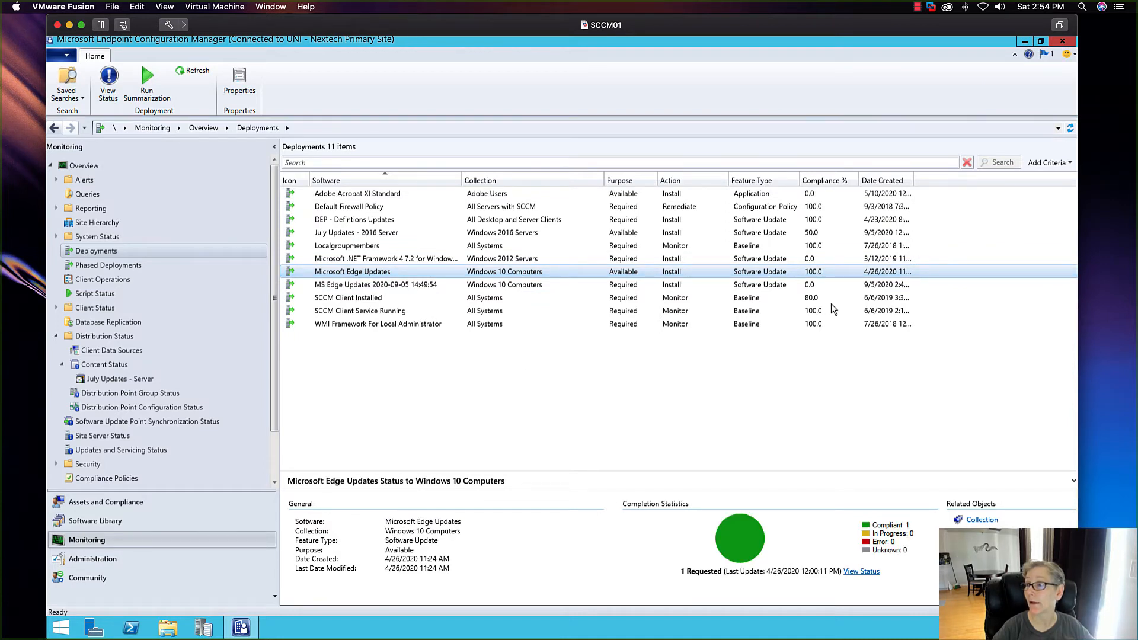
{"action": "left_click_drag", "start_coordinate": [916, 181], "coordinate": [940, 182]}
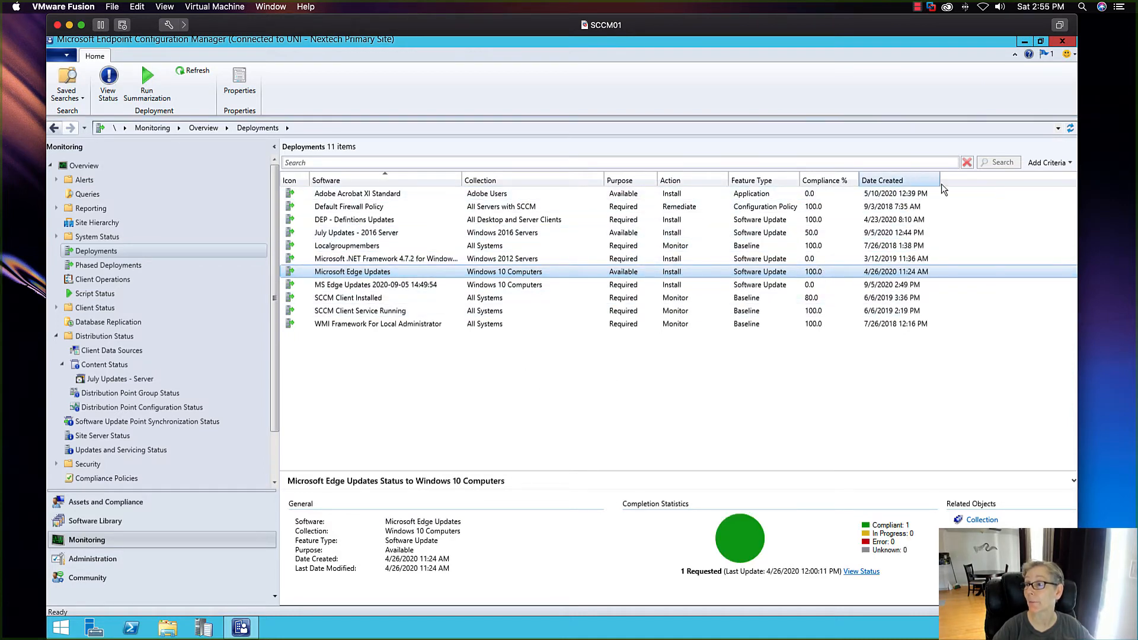
{"action": "left_click", "coordinate": [432, 288]}
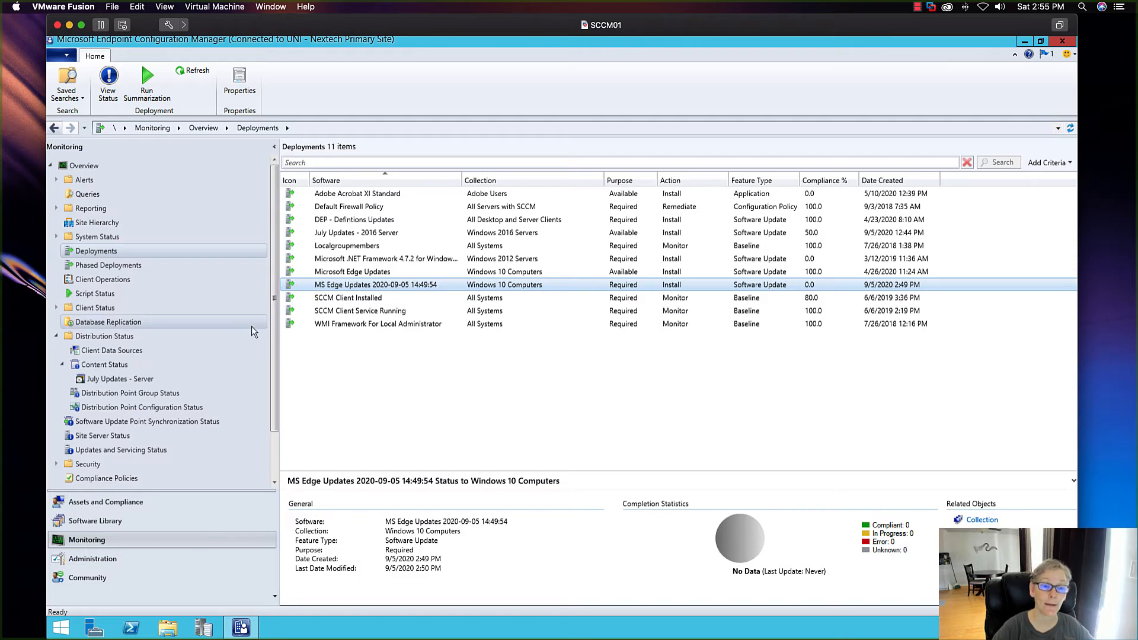
Check the Microsoft Edge Updates and Edge Updates deployment packages in the Software Library.
{"action": "left_click", "coordinate": [107, 524]}
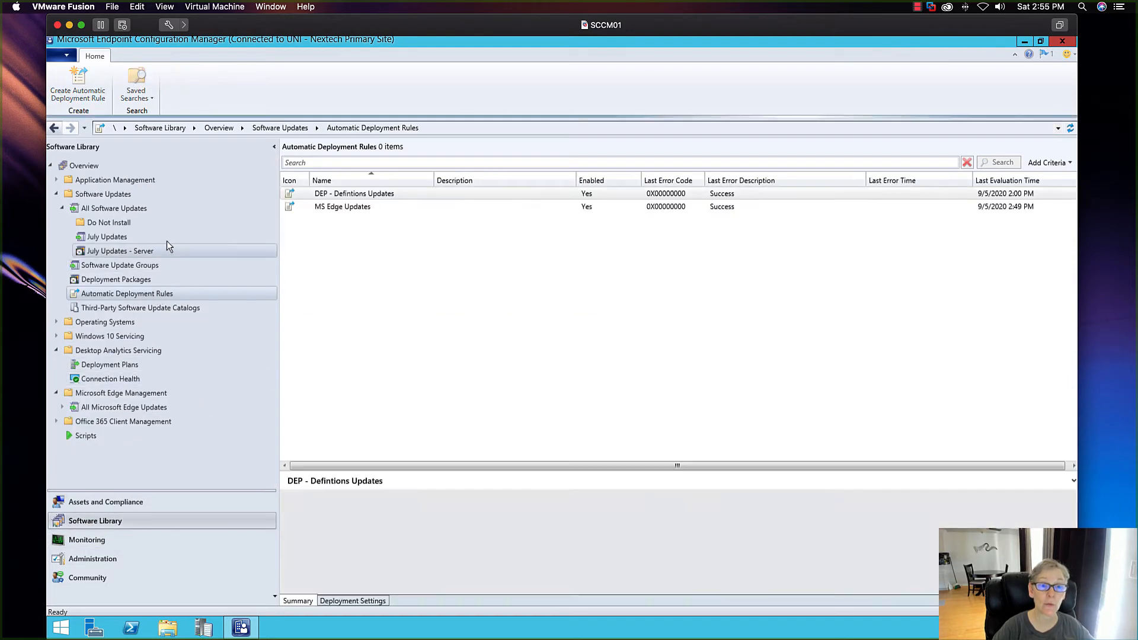
{"action": "left_click", "coordinate": [132, 278]}
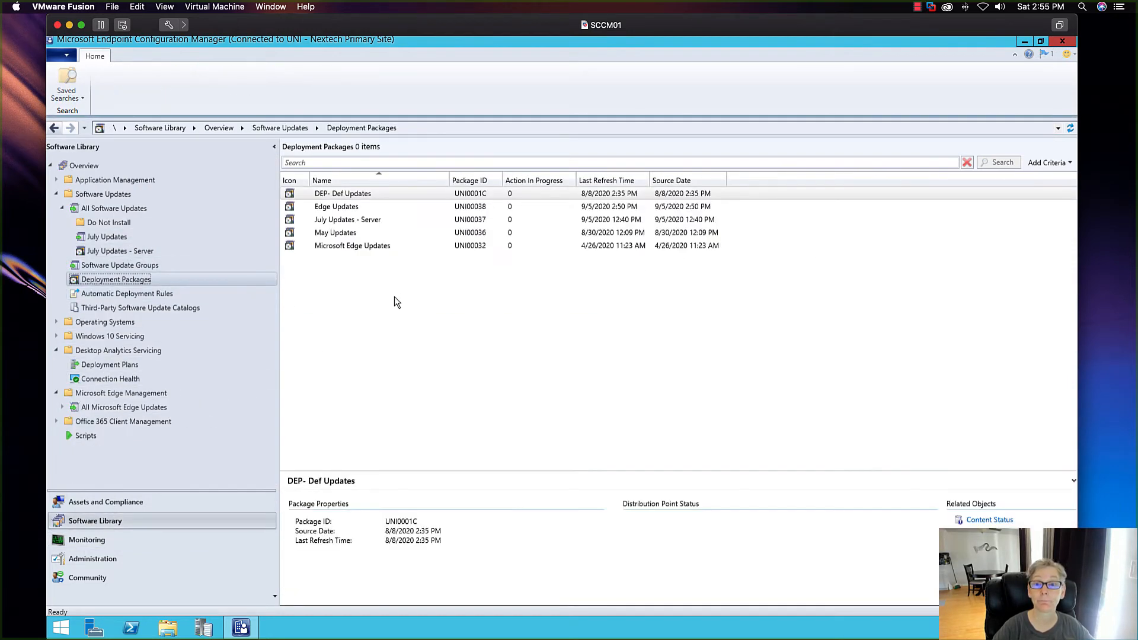
{"action": "left_click", "coordinate": [375, 245]}
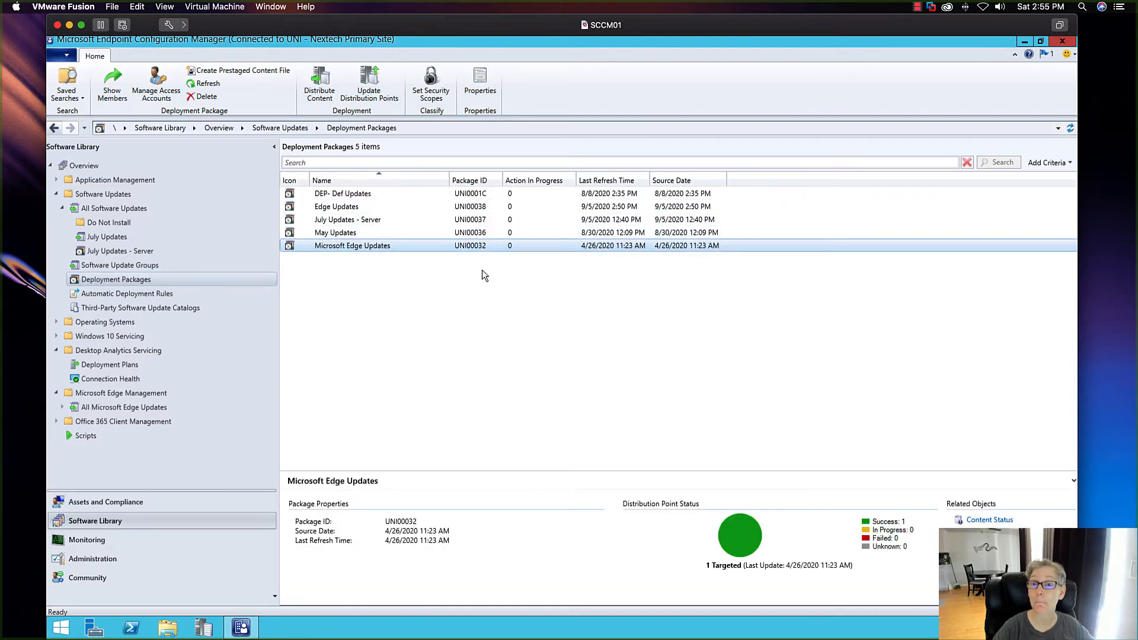
{"action": "left_click", "coordinate": [373, 206]}
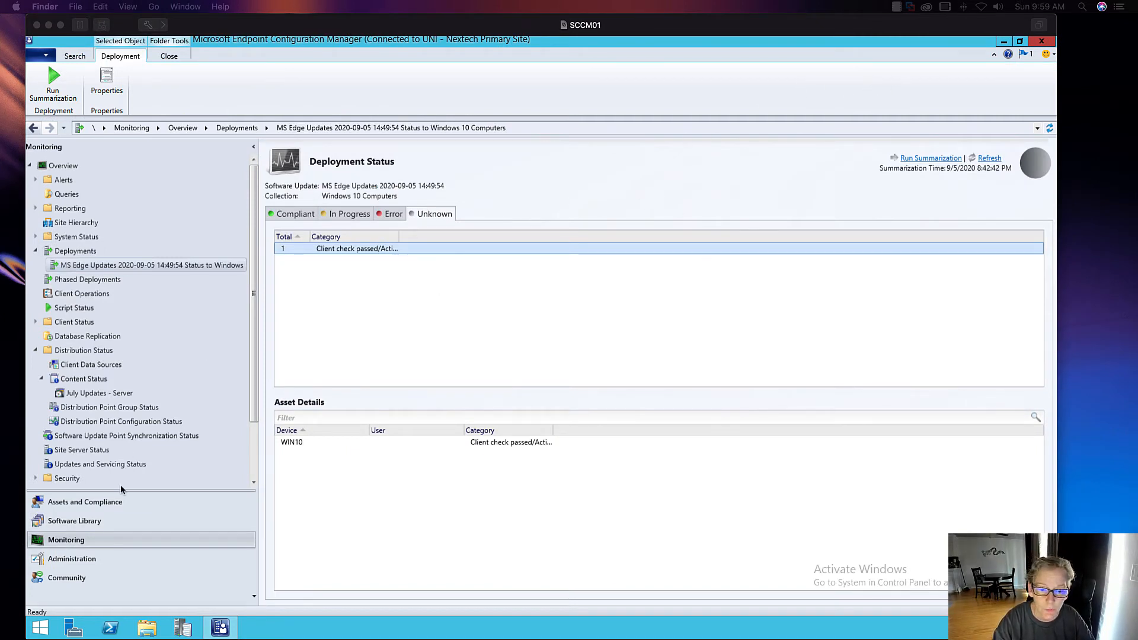
Run summarization for the MS Edge Updates deployment, refresh its status, and select the WIN10 device among the in-progress assets.
{"action": "left_click", "coordinate": [923, 161]}
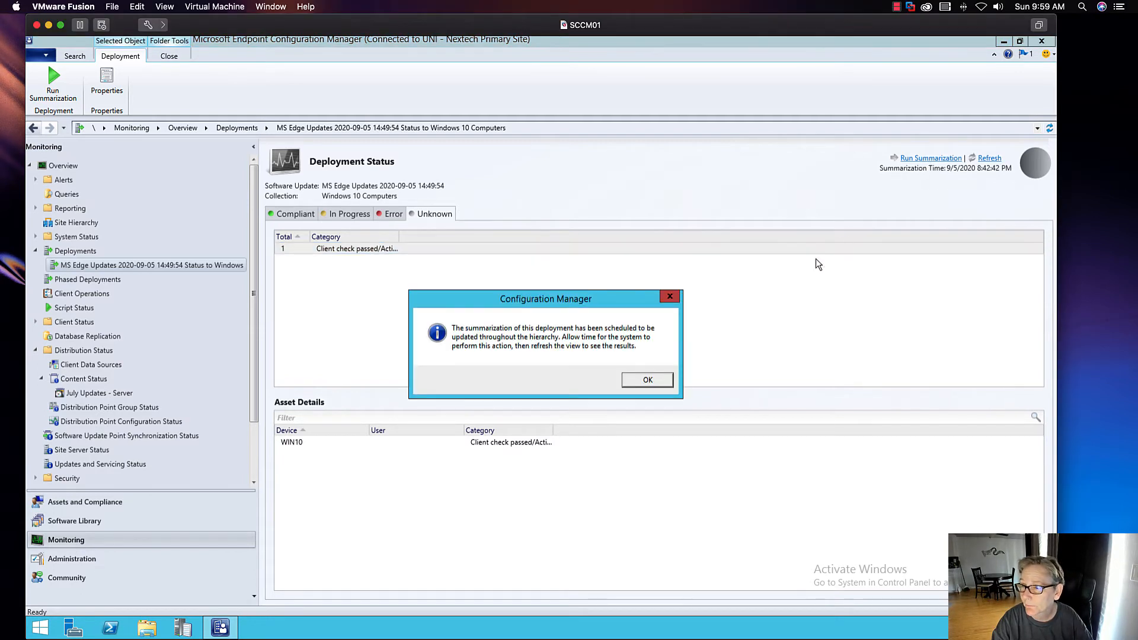
{"action": "left_click", "coordinate": [647, 379]}
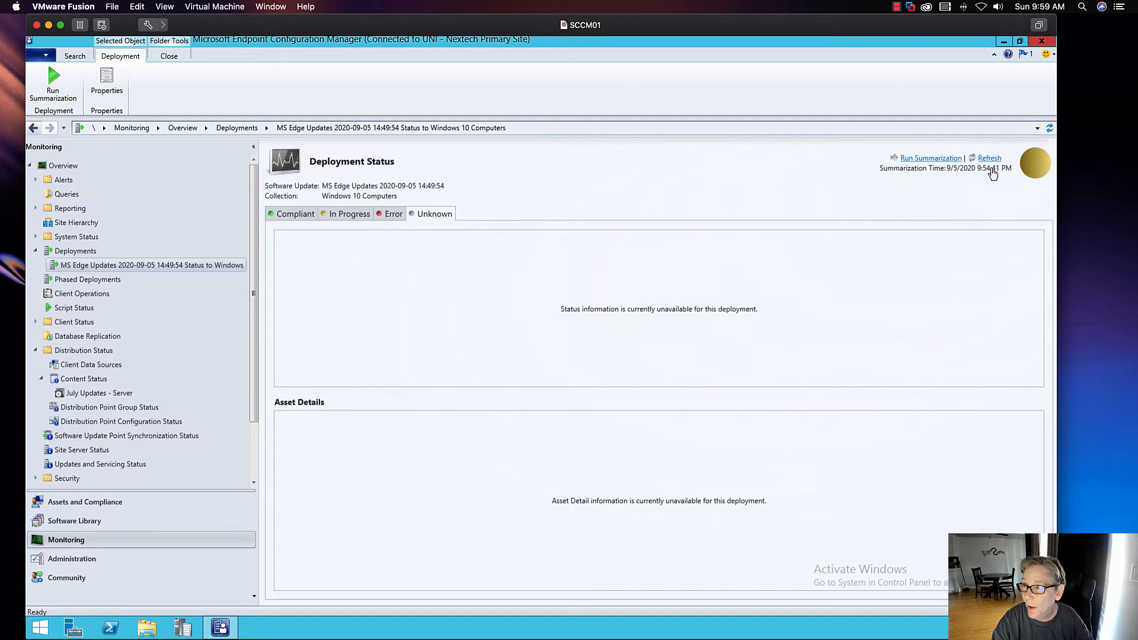
{"action": "left_click", "coordinate": [989, 159]}
{"action": "left_click", "coordinate": [350, 214]}
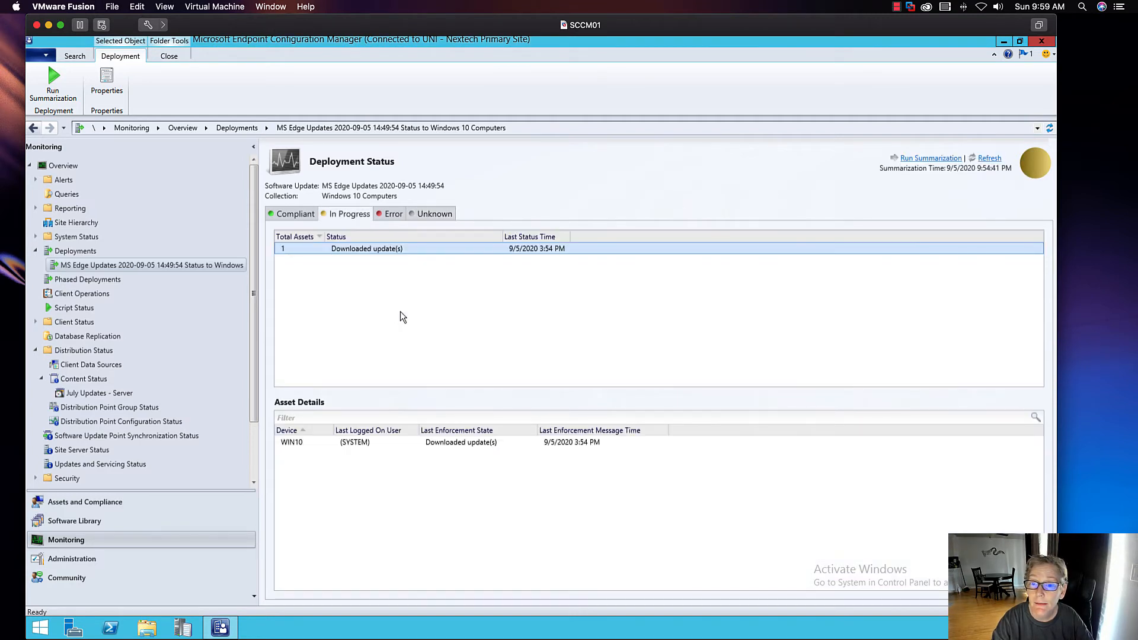
{"action": "left_click", "coordinate": [315, 440]}
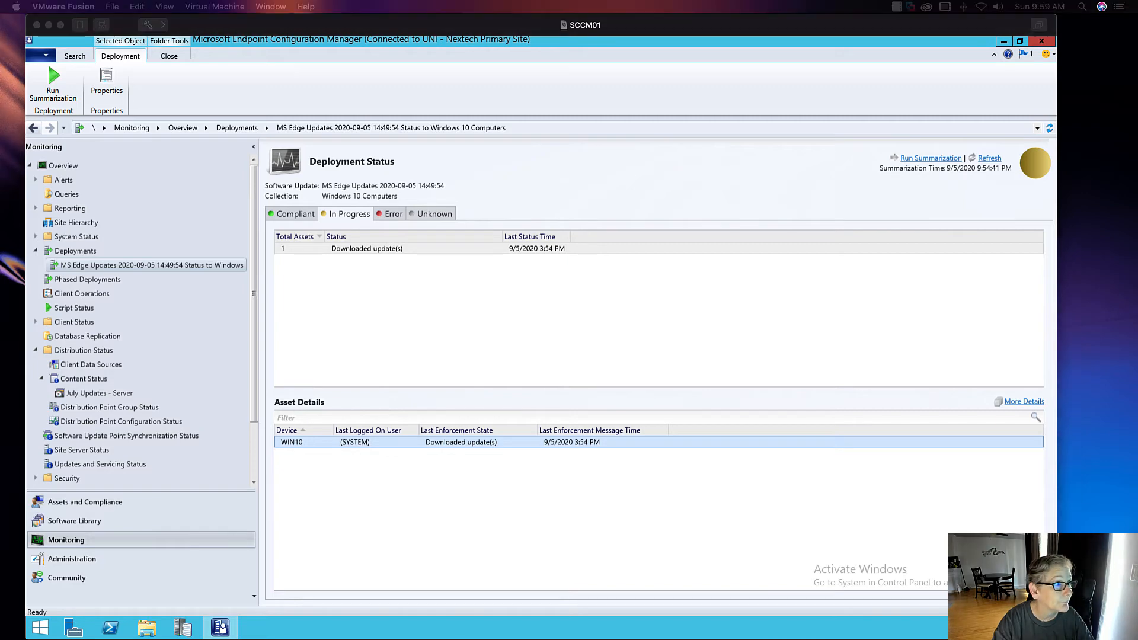
On the Windows 10 x64 virtual machine, install the Microsoft Edge-Stable Channel Version 84 update (Build 84.0.522.48) from Software Center, and close Software Center.
{"action": "left_click_drag", "start_coordinate": [0, 35], "coordinate": [412, 28]}
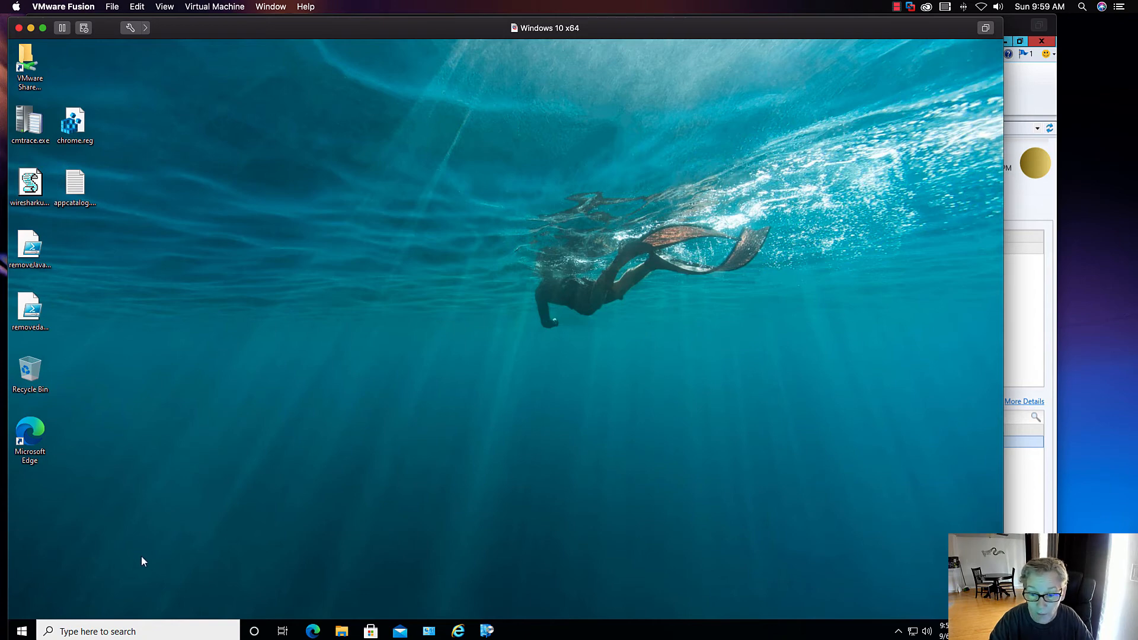
{"action": "left_click", "coordinate": [22, 630]}
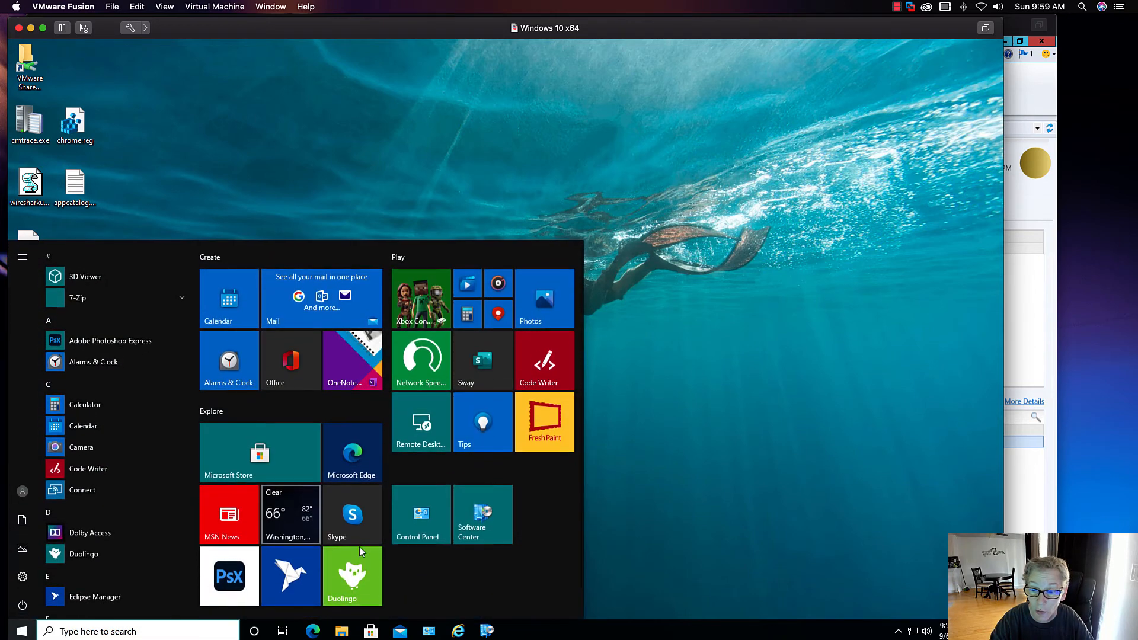
{"action": "left_click", "coordinate": [479, 540]}
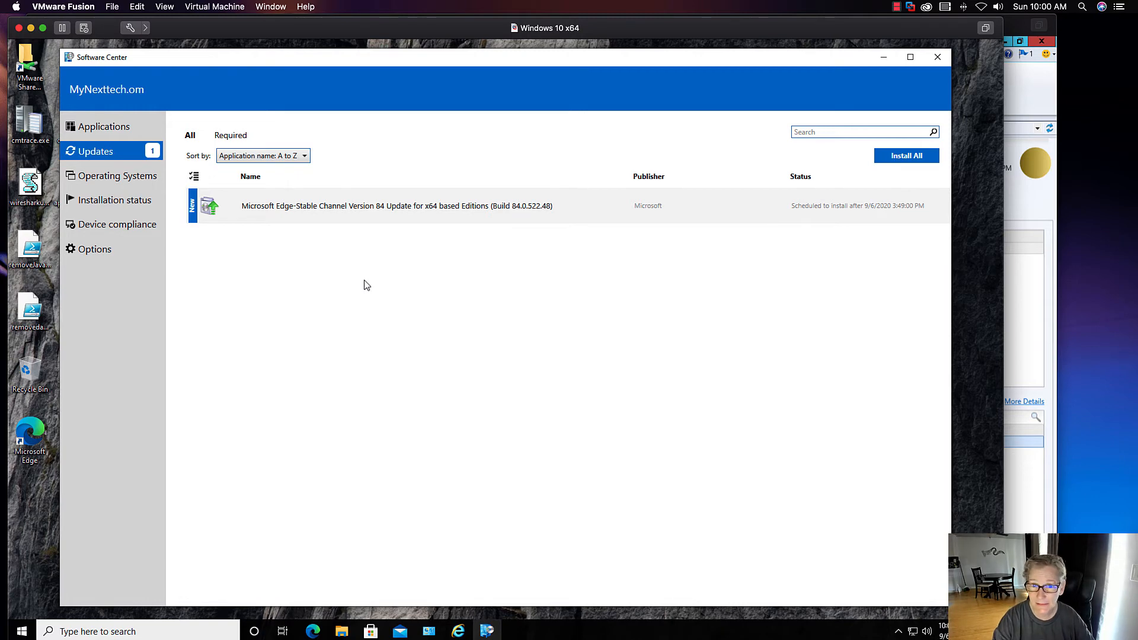
{"action": "left_click", "coordinate": [344, 211]}
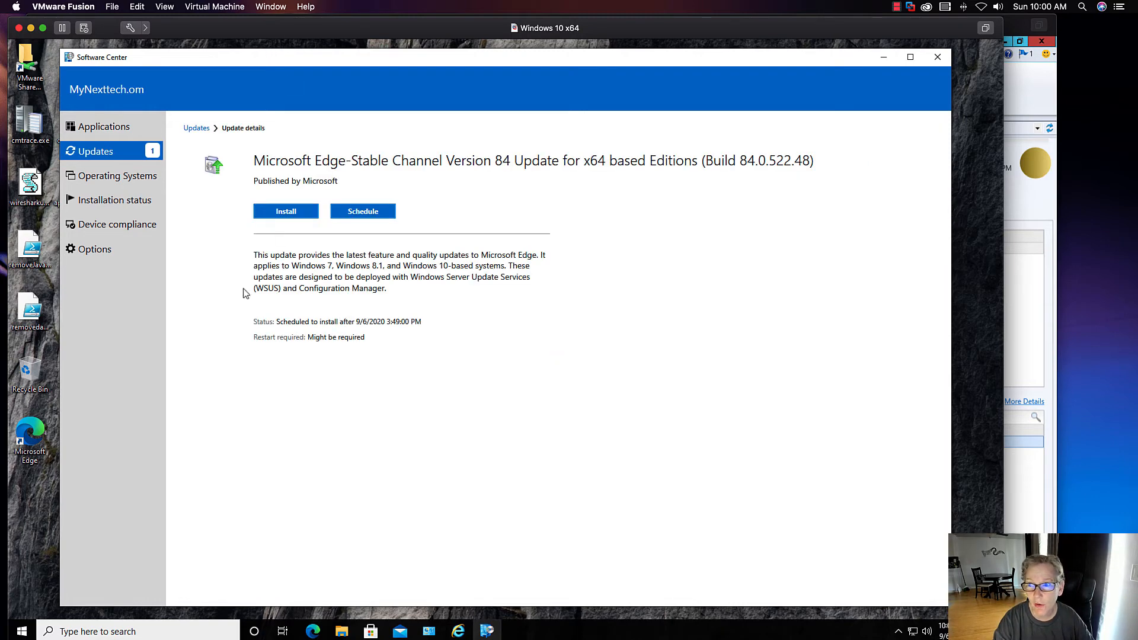
{"action": "left_click", "coordinate": [283, 213]}
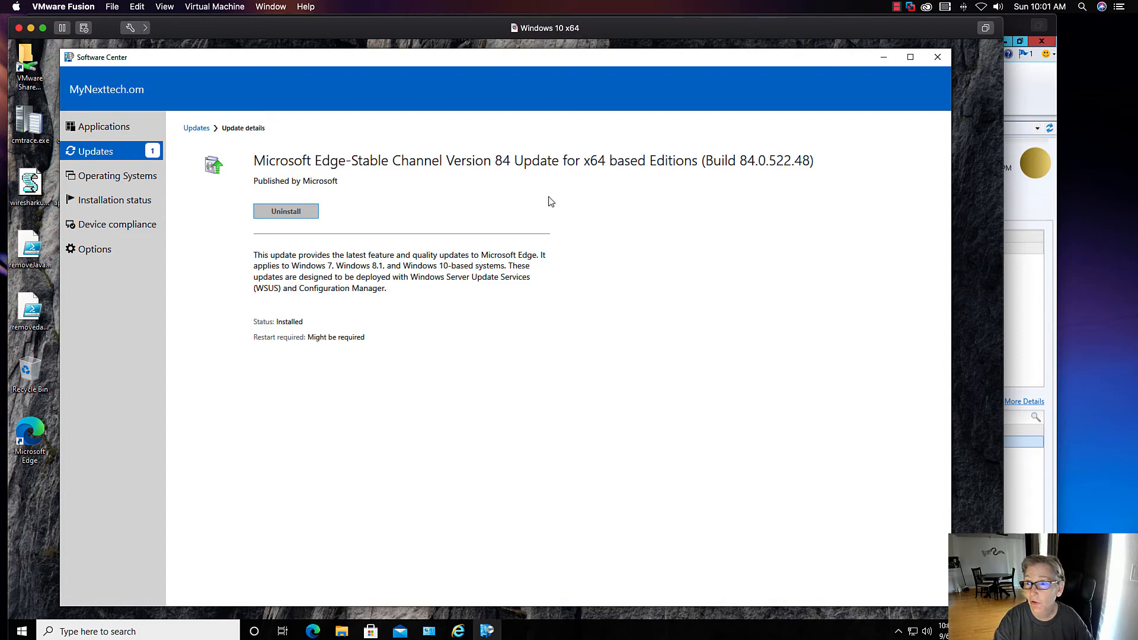
{"action": "left_click", "coordinate": [937, 57]}
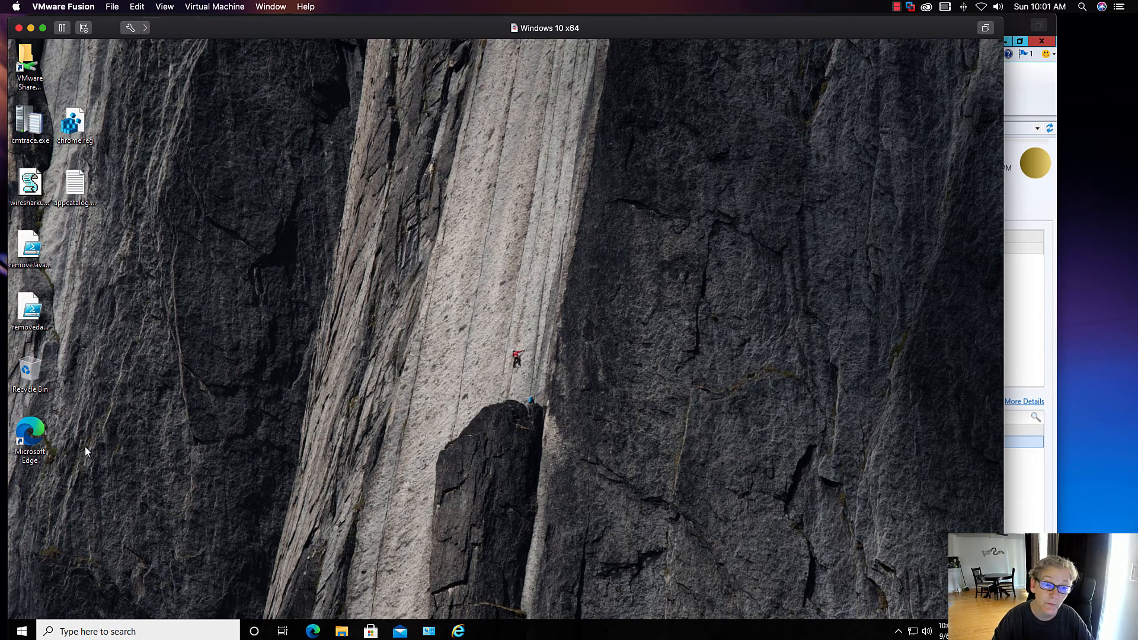
Launch Microsoft Edge and check its installed version on the About page of its settings.
{"action": "double_click", "coordinate": [46, 437]}
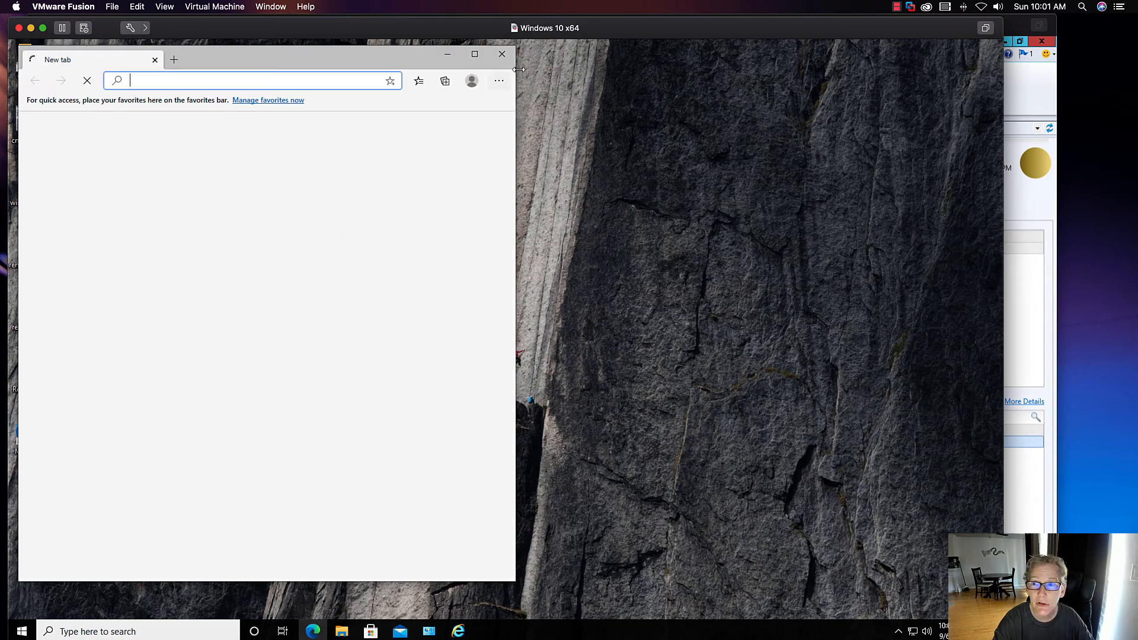
{"action": "left_click", "coordinate": [498, 80]}
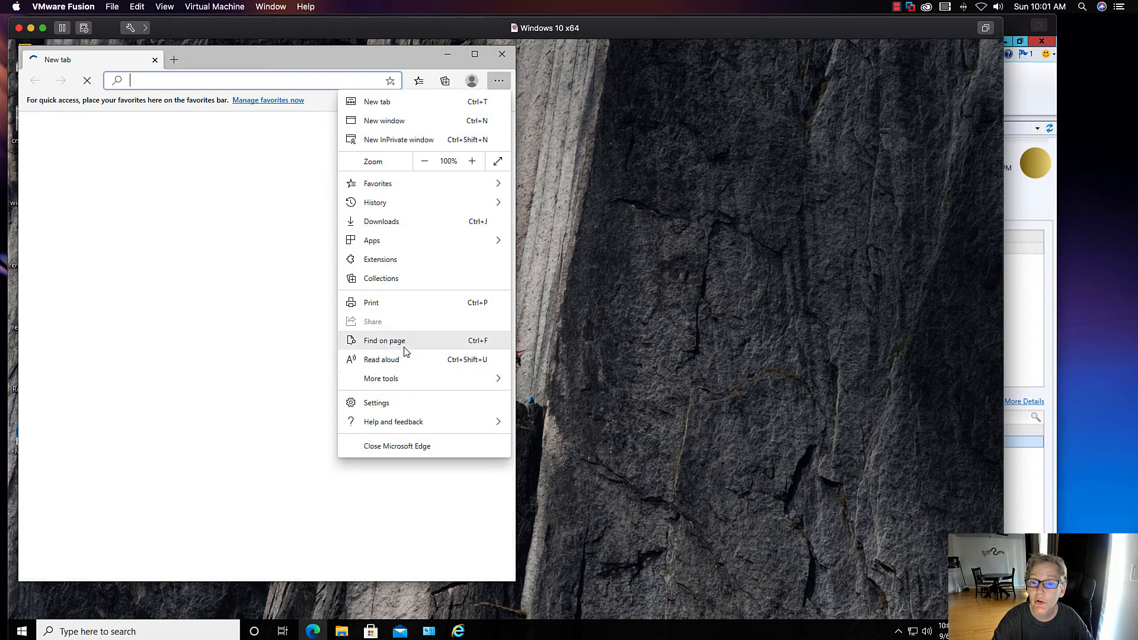
{"action": "left_click", "coordinate": [387, 403]}
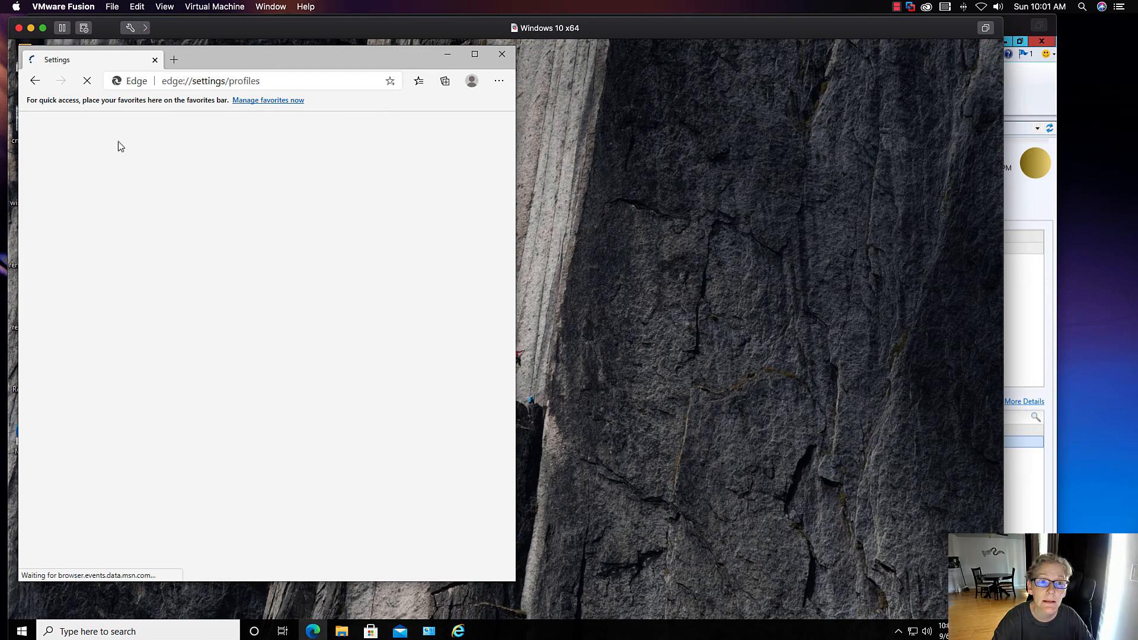
{"action": "left_click", "coordinate": [34, 136]}
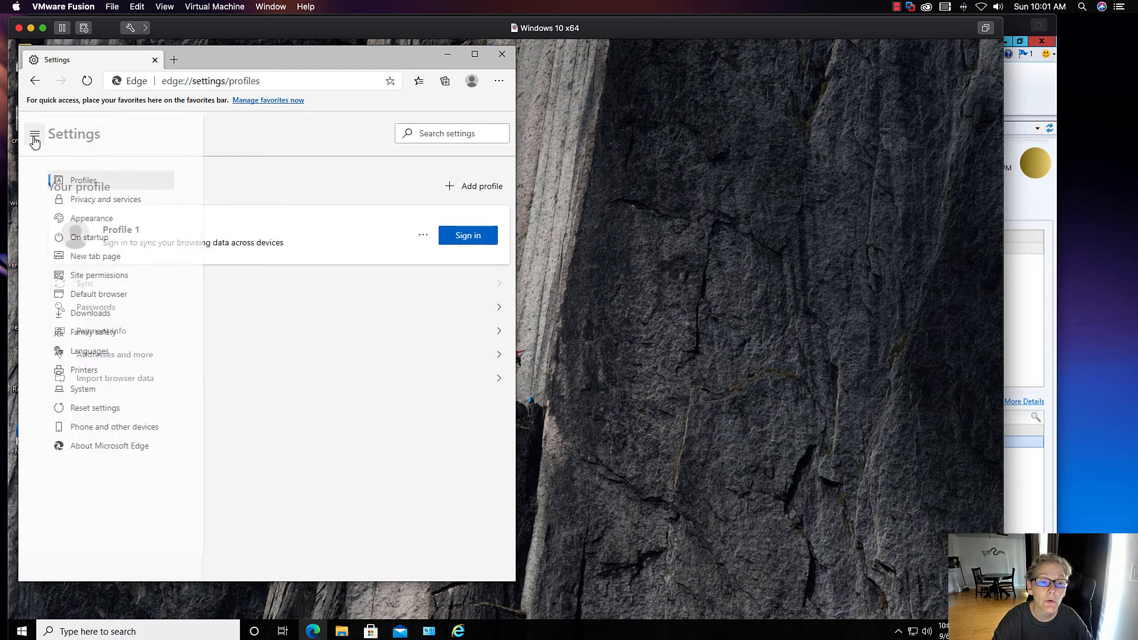
{"action": "left_click", "coordinate": [88, 450]}
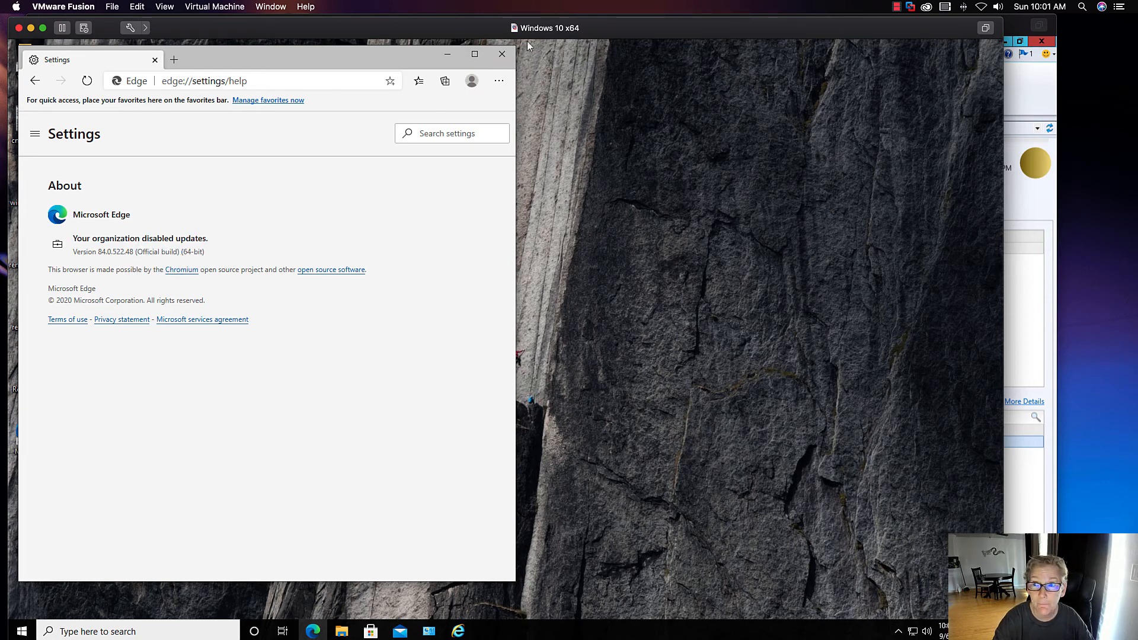
Close Microsoft Edge, minimize the Windows 10 x64 virtual machine, and check the compliant and in-progress statuses of the MS Edge Updates deployment on SCCM01.
{"action": "left_click", "coordinate": [502, 54]}
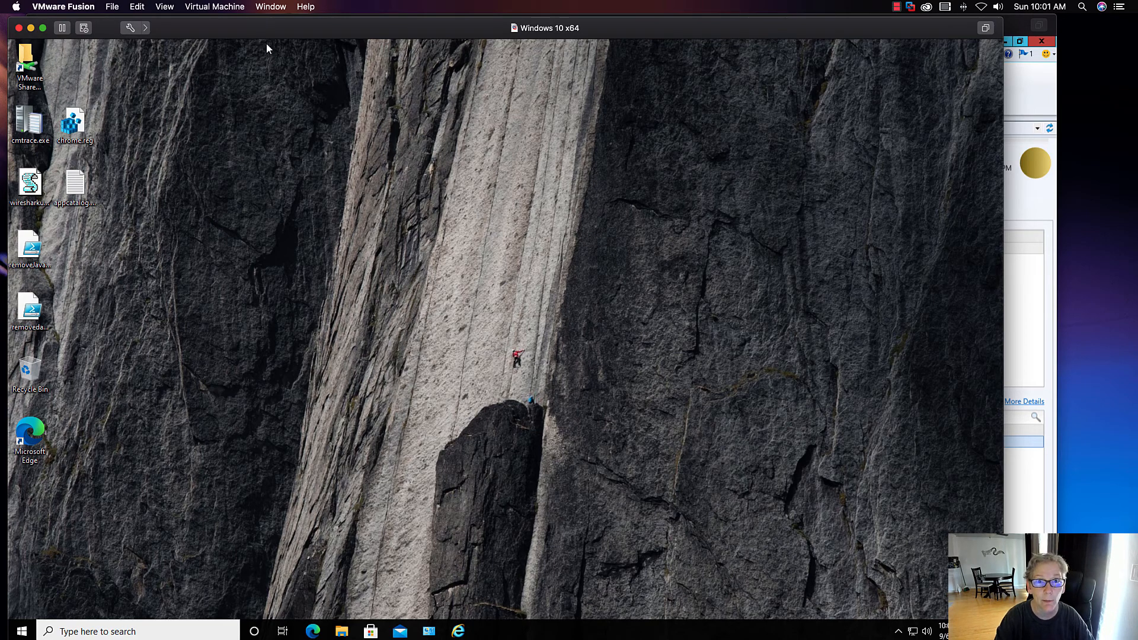
{"action": "left_click", "coordinate": [31, 28]}
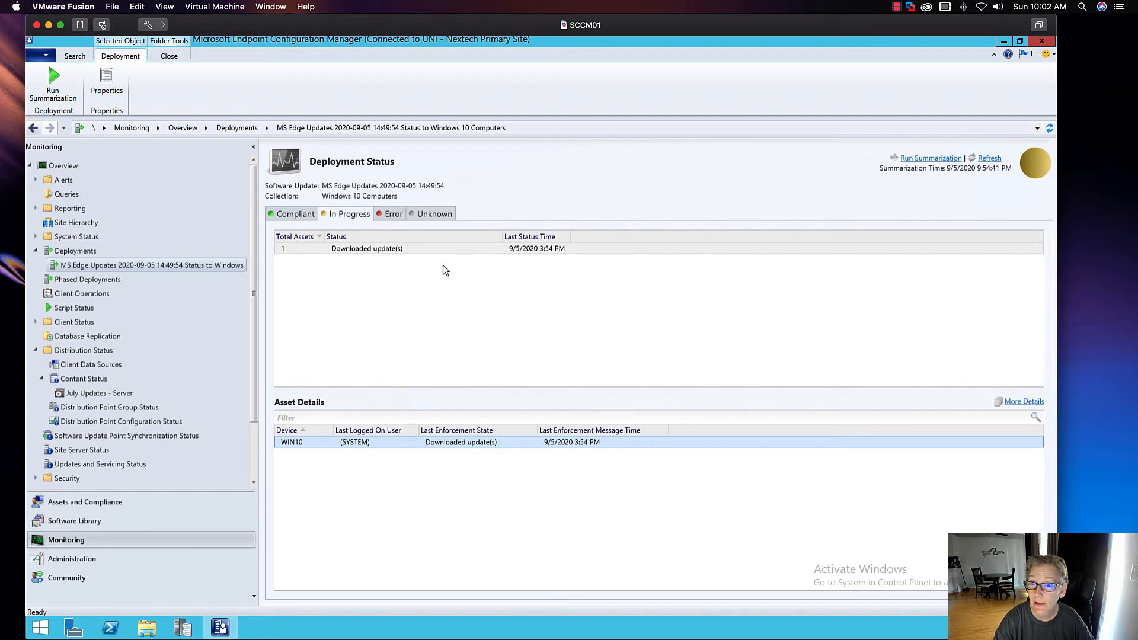
{"action": "left_click", "coordinate": [296, 215]}
{"action": "left_click", "coordinate": [336, 215]}
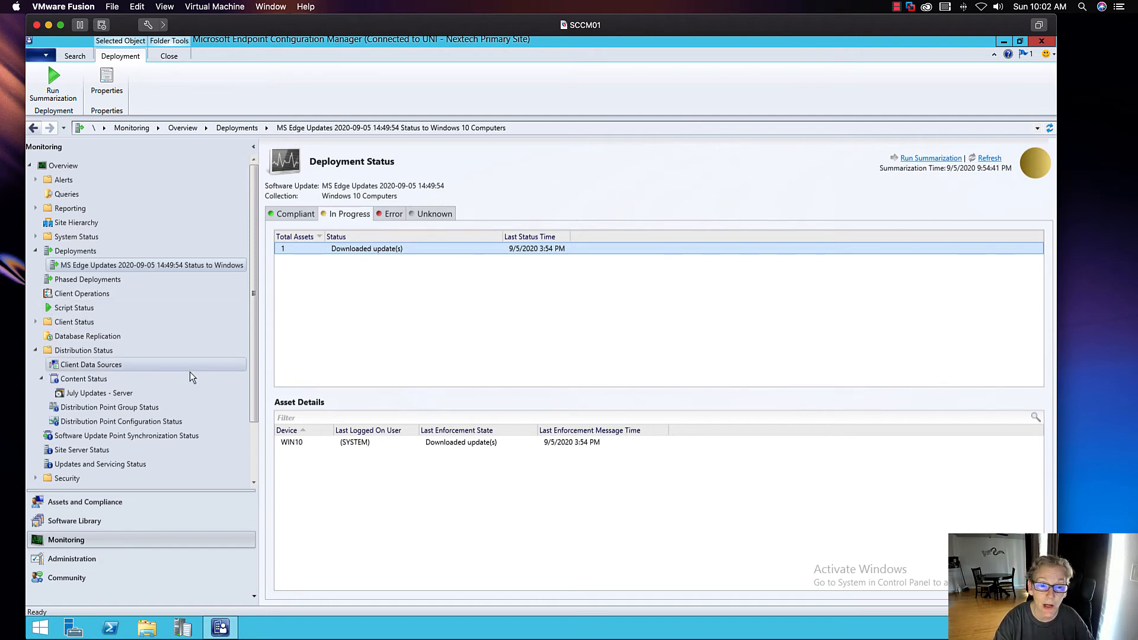
Open the properties of the MS Edge Updates automatic deployment rule, review its license handling and software update criteria, and preview the matching updates.
{"action": "left_click", "coordinate": [126, 513]}
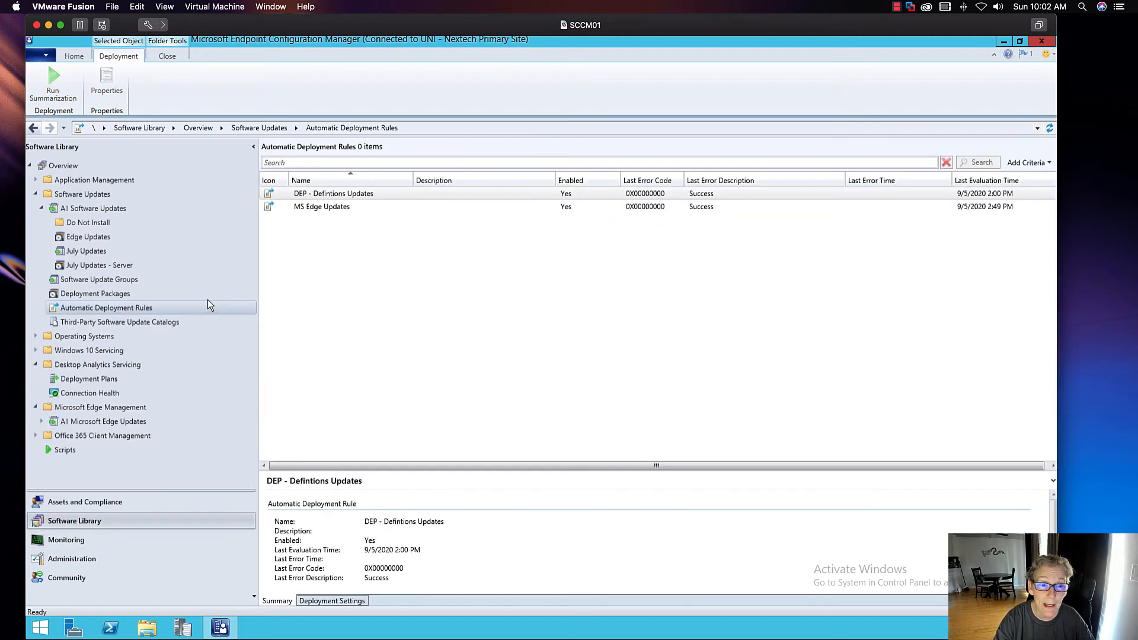
{"action": "left_click", "coordinate": [329, 209]}
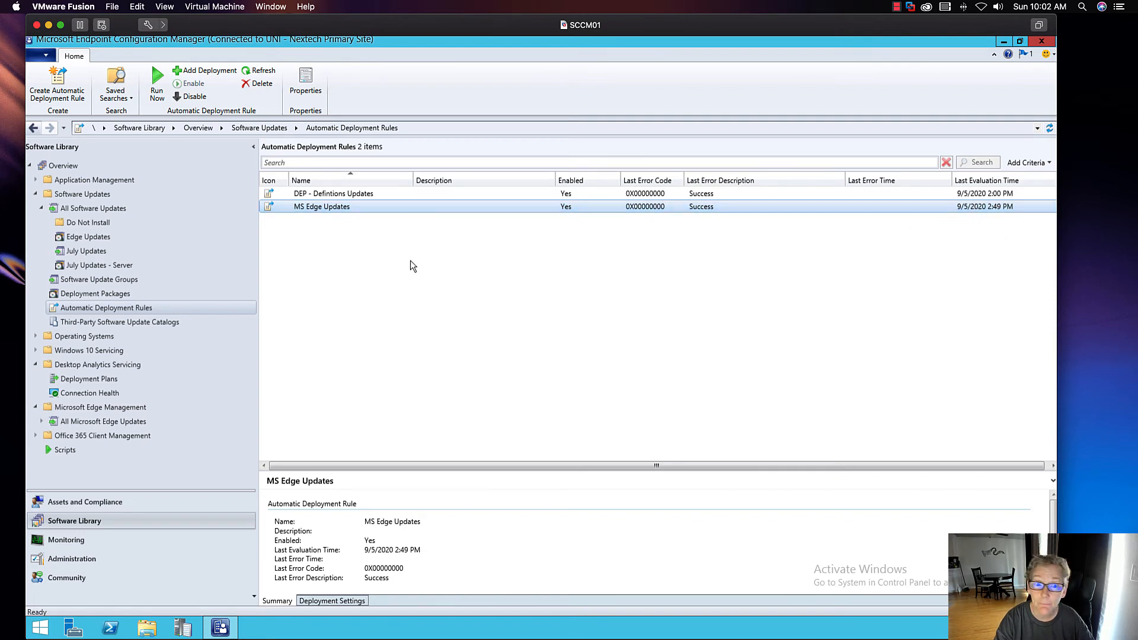
{"action": "right_click", "coordinate": [333, 212]}
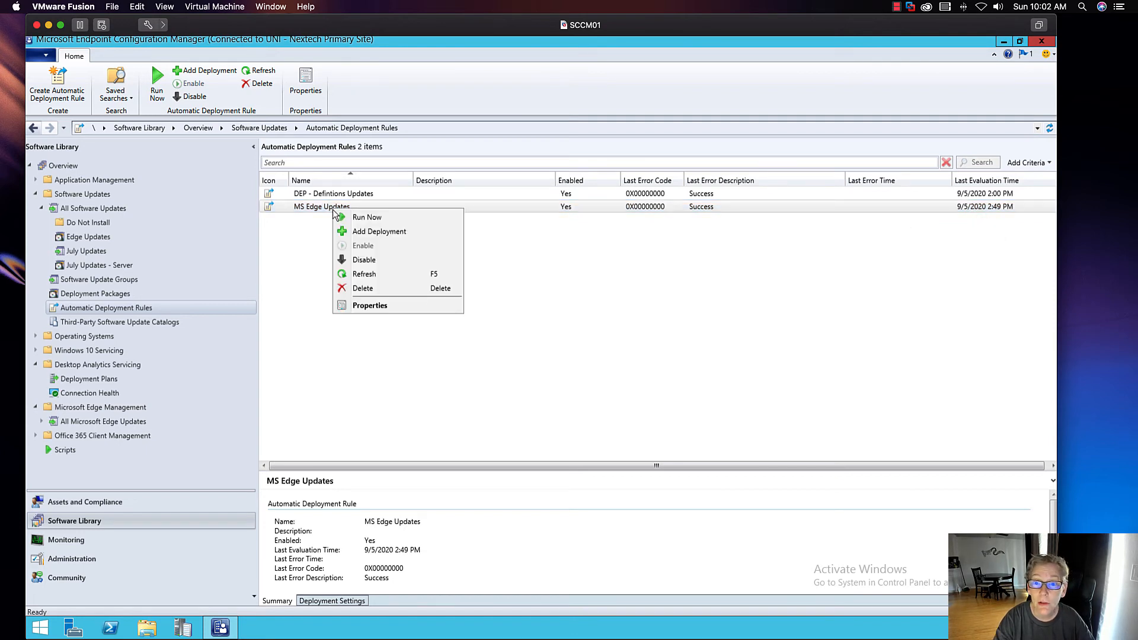
{"action": "left_click", "coordinate": [365, 308]}
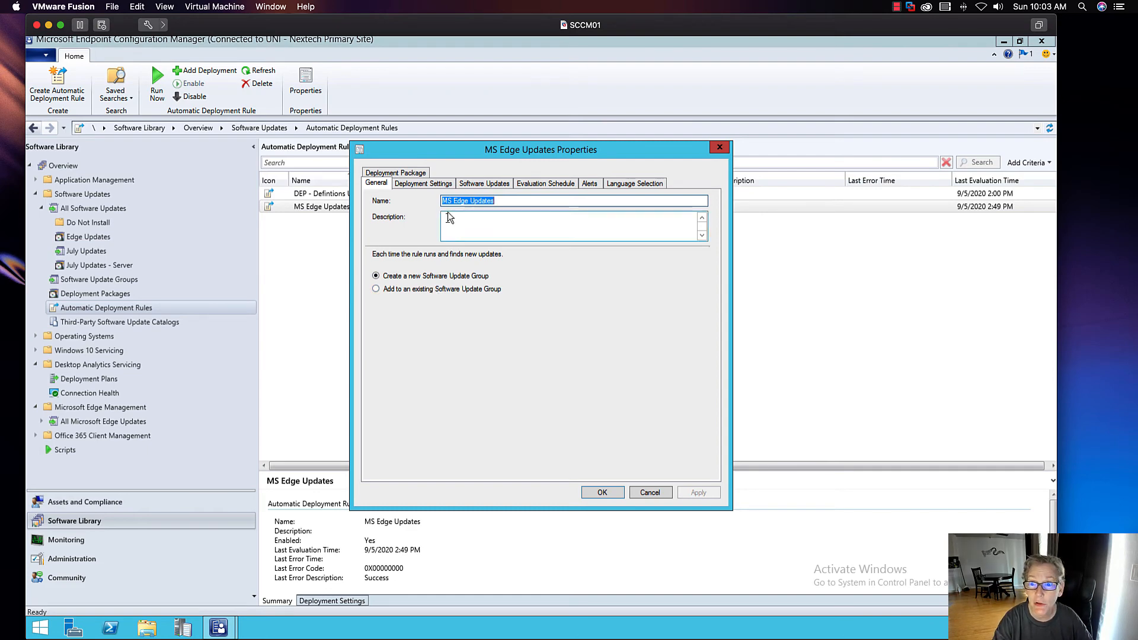
{"action": "left_click", "coordinate": [434, 183]}
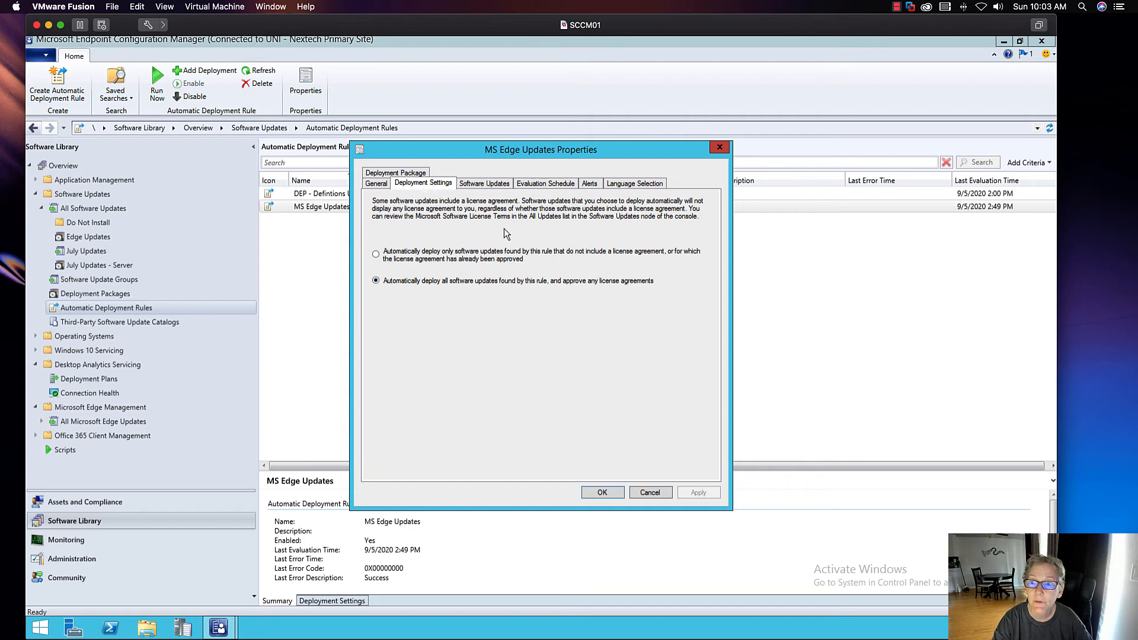
{"action": "left_click", "coordinate": [500, 189]}
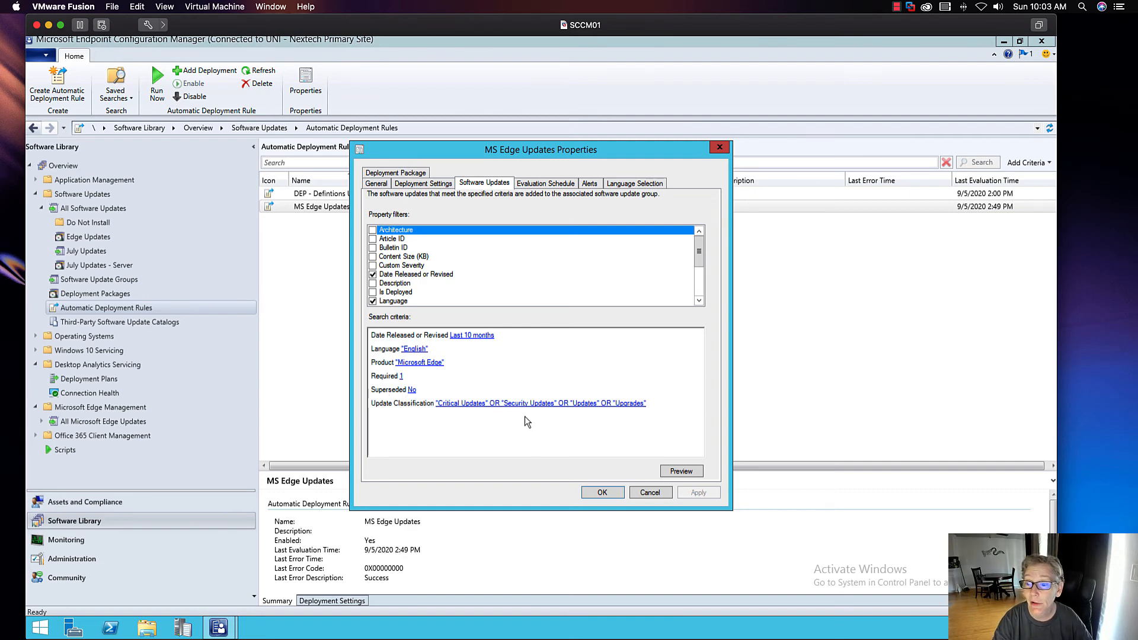
{"action": "left_click", "coordinate": [681, 471]}
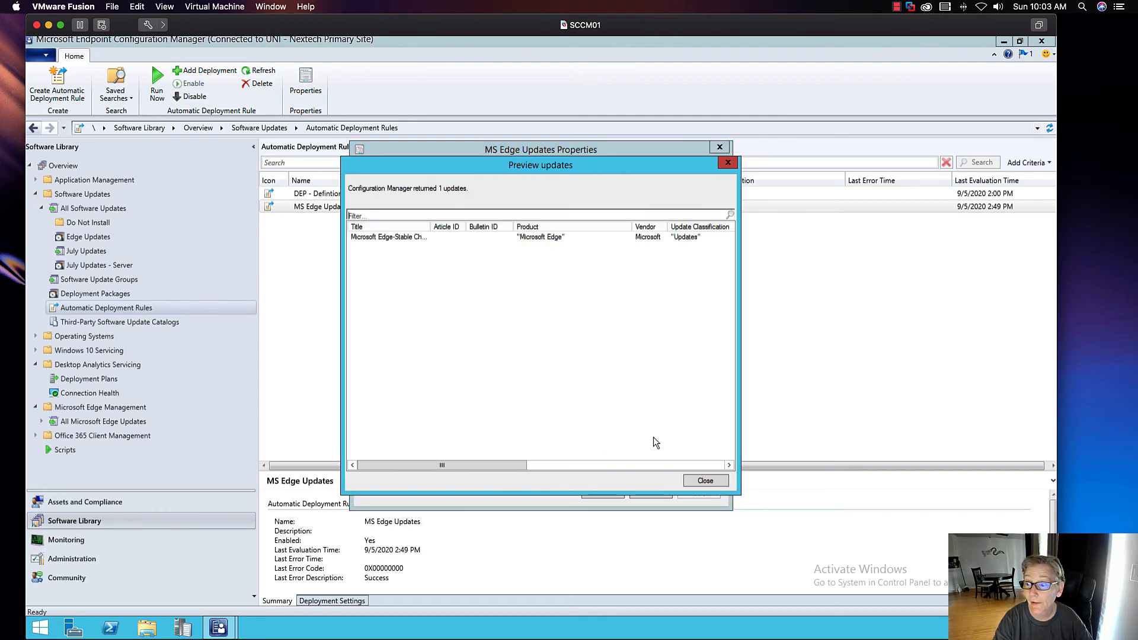
{"action": "left_click", "coordinate": [703, 480]}
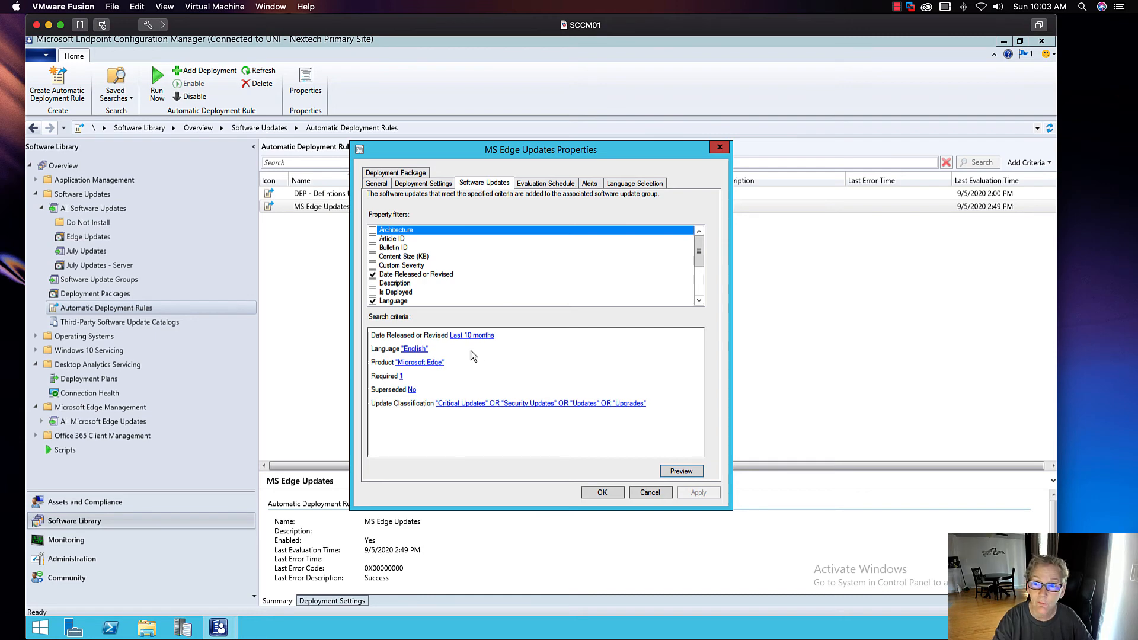
Examine the rule's evaluation schedule options, including running after software update point synchronization and the custom recurrence settings.
{"action": "left_click", "coordinate": [545, 184]}
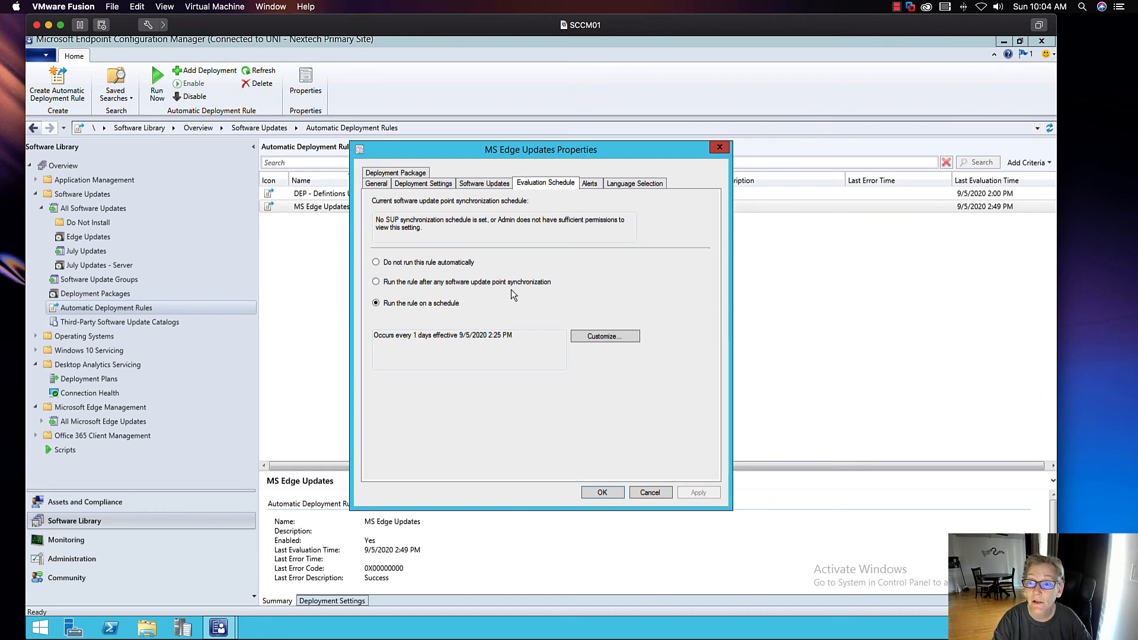
{"action": "left_click", "coordinate": [468, 282]}
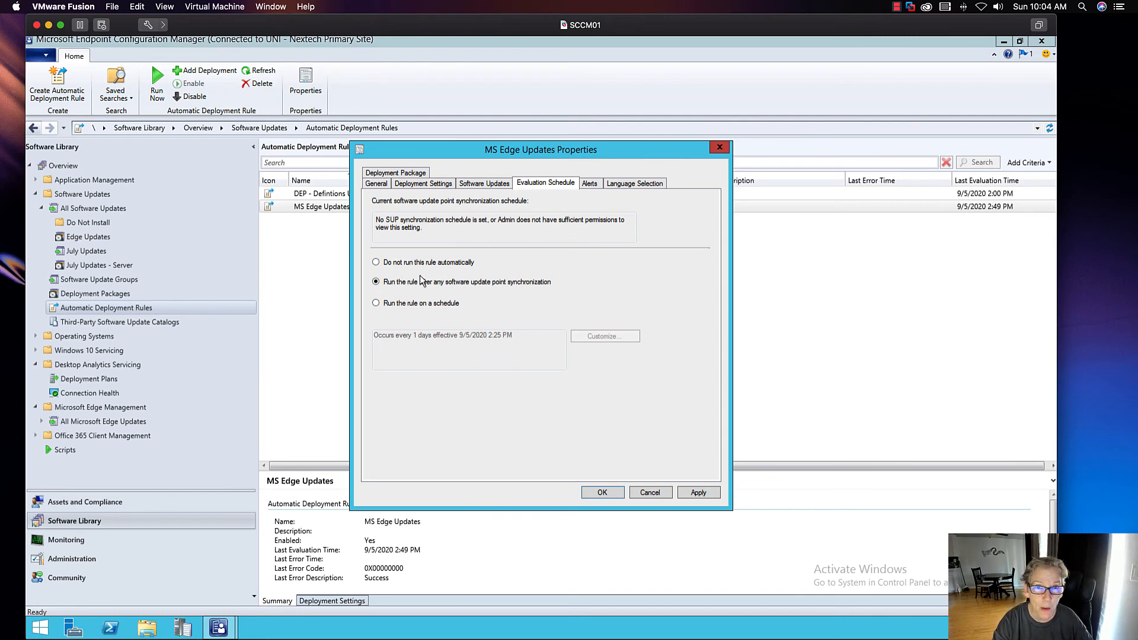
{"action": "left_click", "coordinate": [421, 306]}
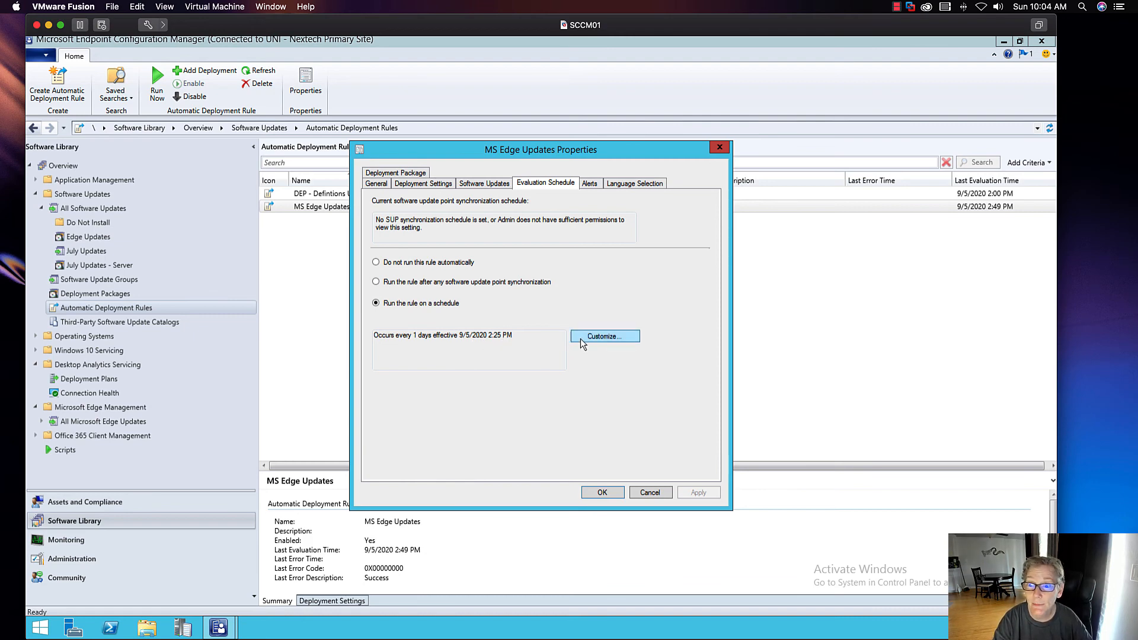
{"action": "left_click", "coordinate": [604, 336]}
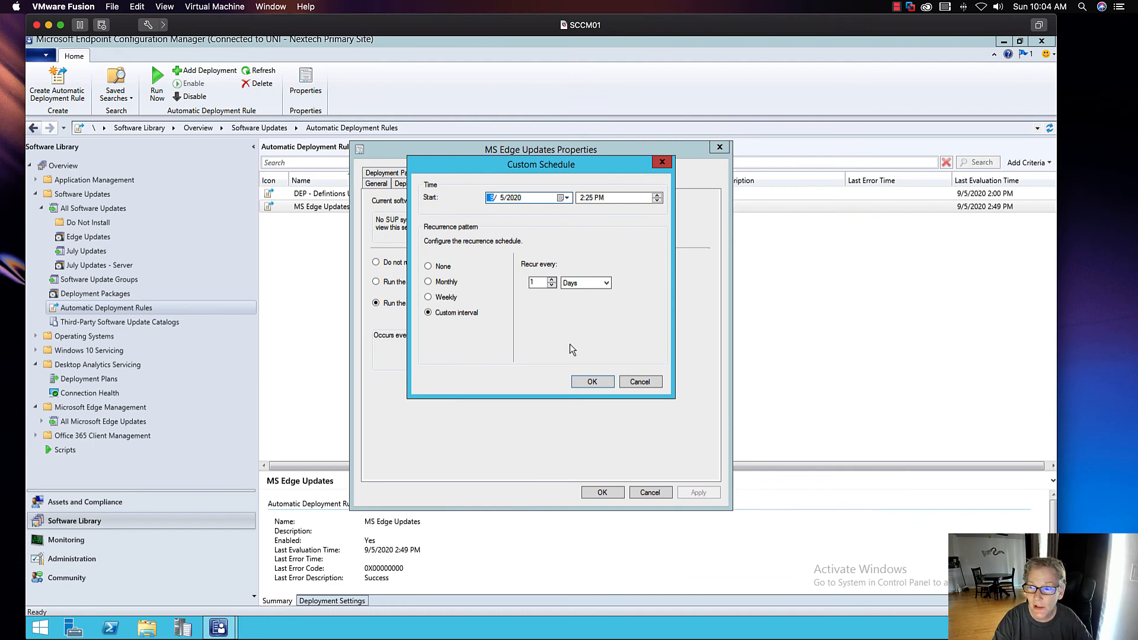
{"action": "left_click", "coordinate": [642, 382]}
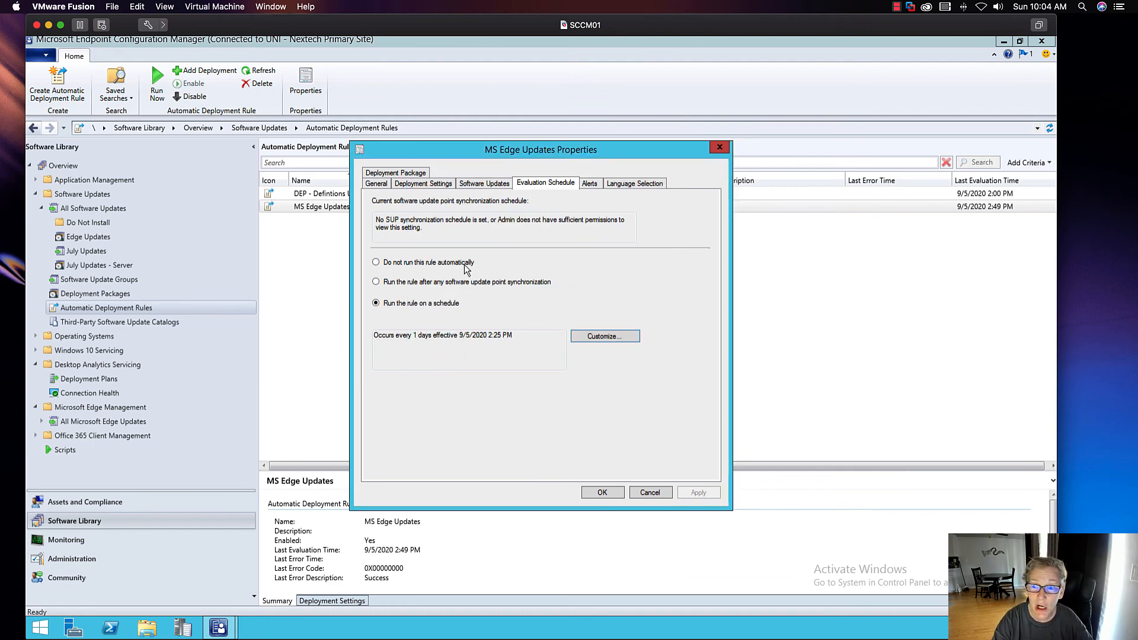
{"action": "left_click", "coordinate": [467, 283]}
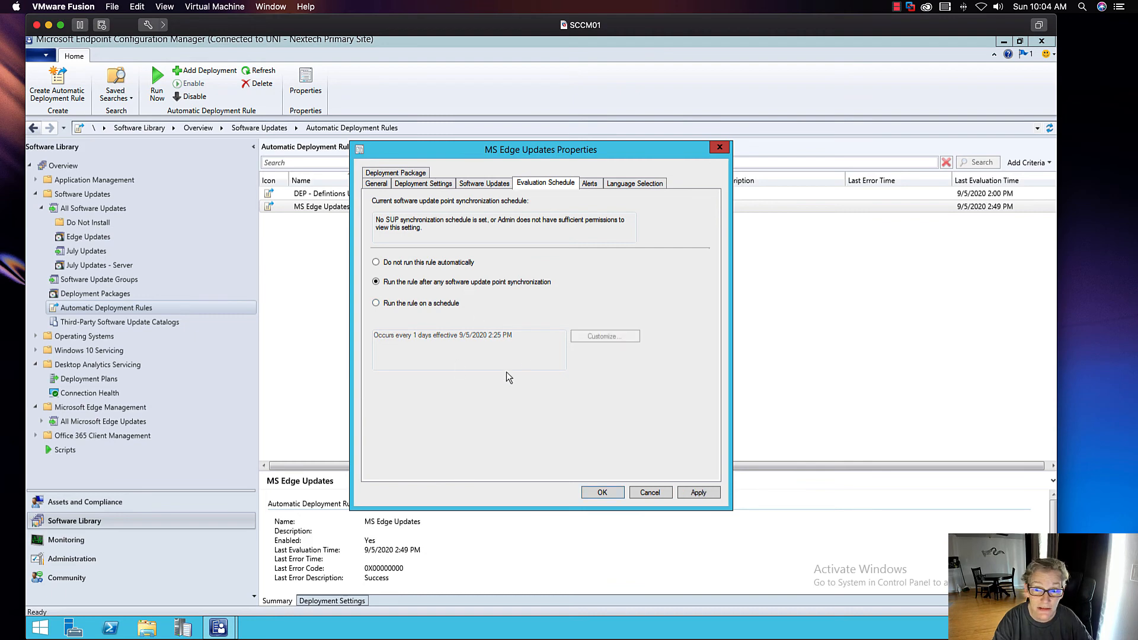
{"action": "left_click", "coordinate": [472, 304]}
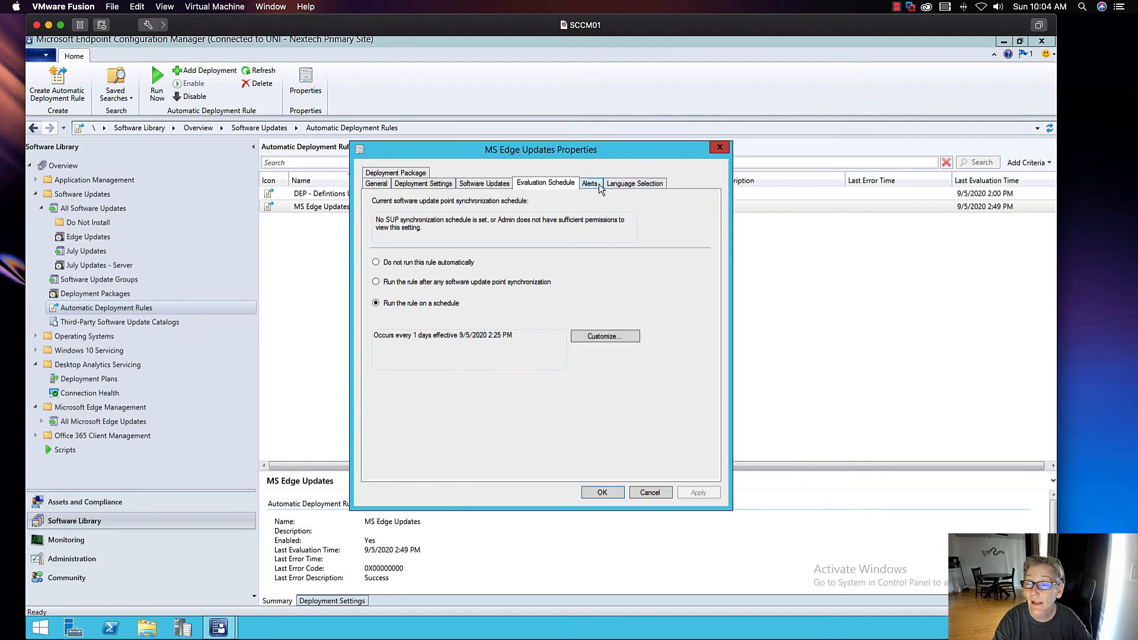
Review the rule's language selection, deployment settings and software update filters, and close its properties without saving.
{"action": "left_click", "coordinate": [634, 185]}
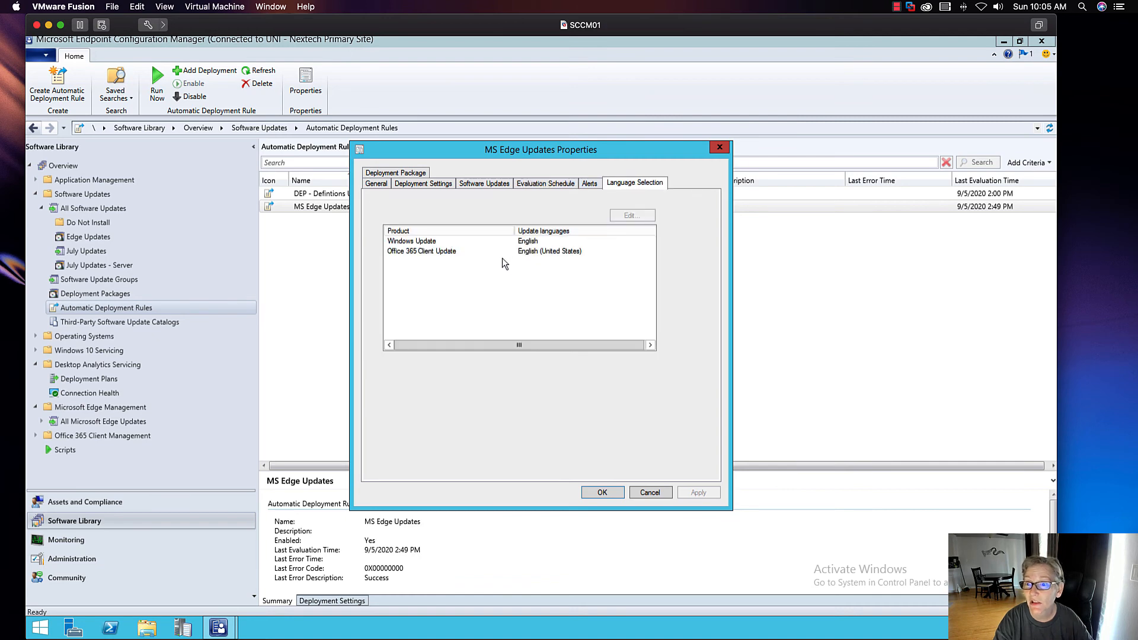
{"action": "left_click", "coordinate": [444, 185]}
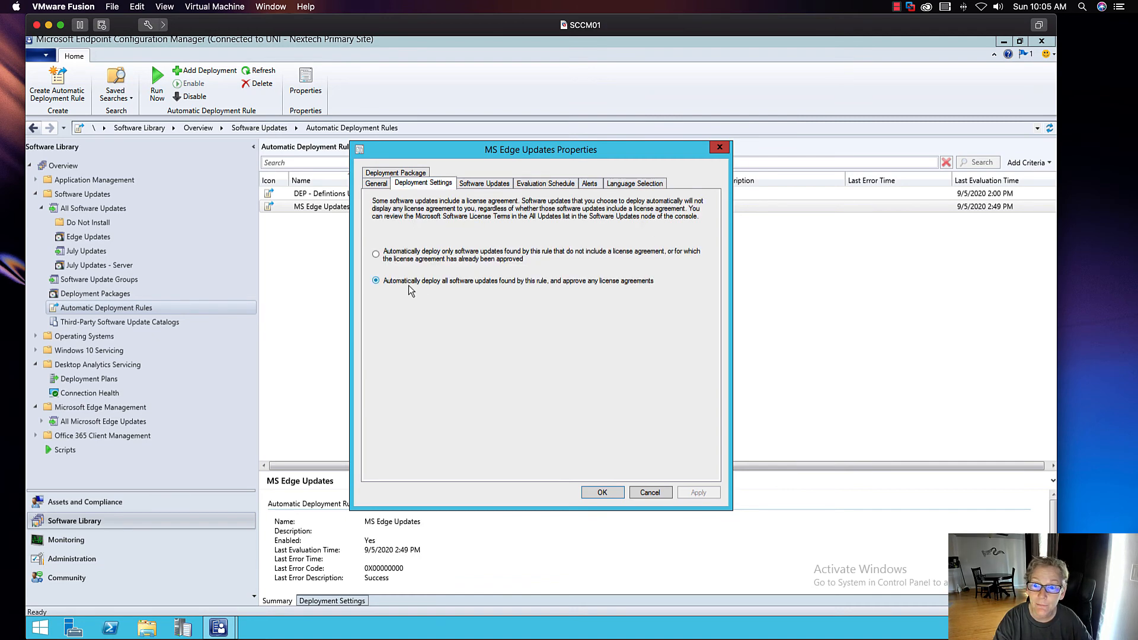
{"action": "left_click", "coordinate": [481, 185]}
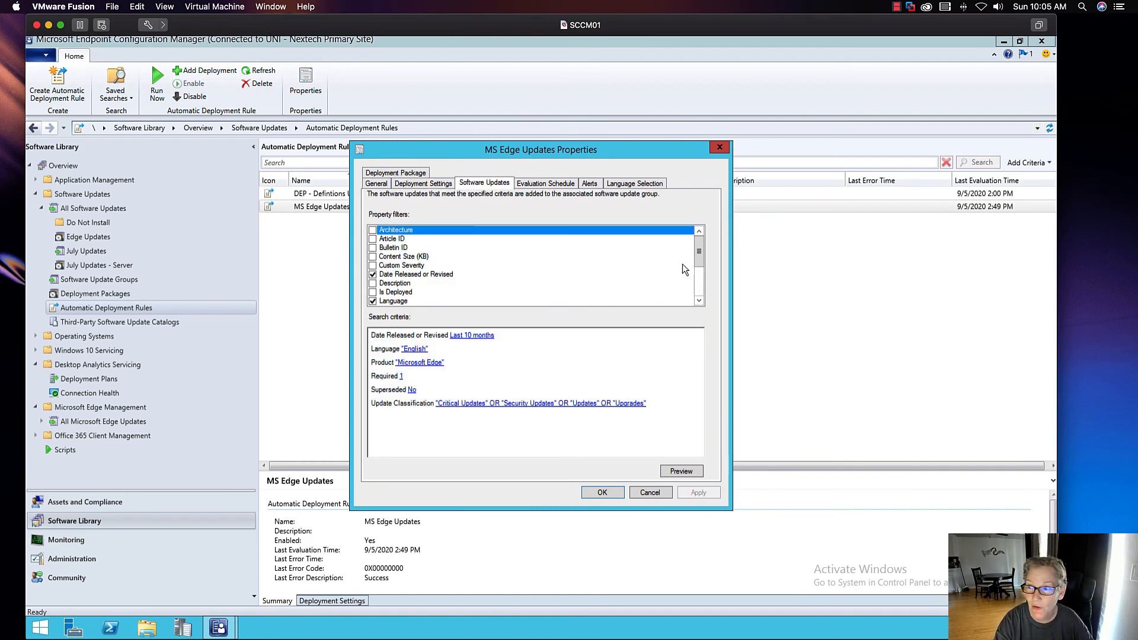
{"action": "left_click_drag", "start_coordinate": [701, 252], "coordinate": [610, 220]}
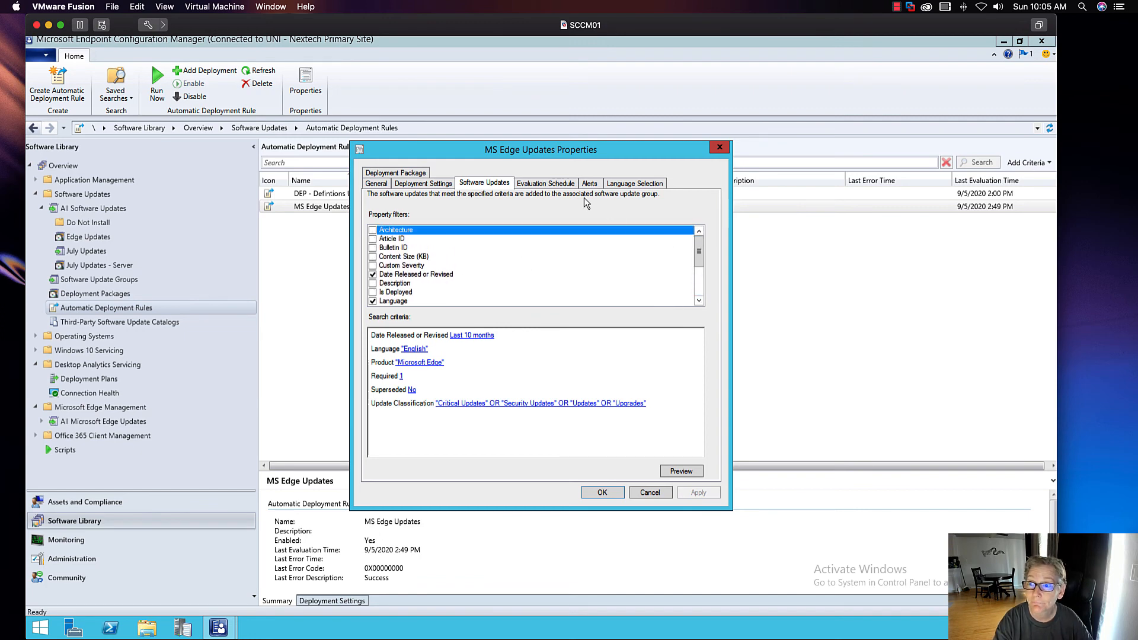
{"action": "left_click", "coordinate": [650, 491]}
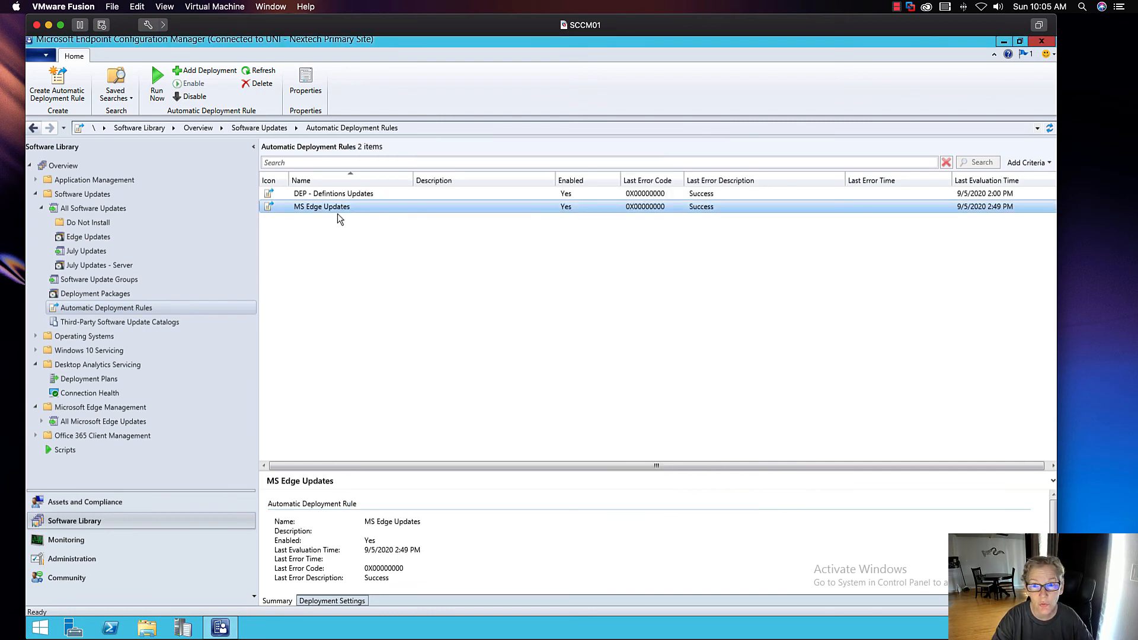
Open the deployment settings of the MS Edge Updates rule for Windows 10 Computers and choose Only success and error messages as the detail level.
{"action": "left_click", "coordinate": [332, 601]}
{"action": "right_click", "coordinate": [325, 510]}
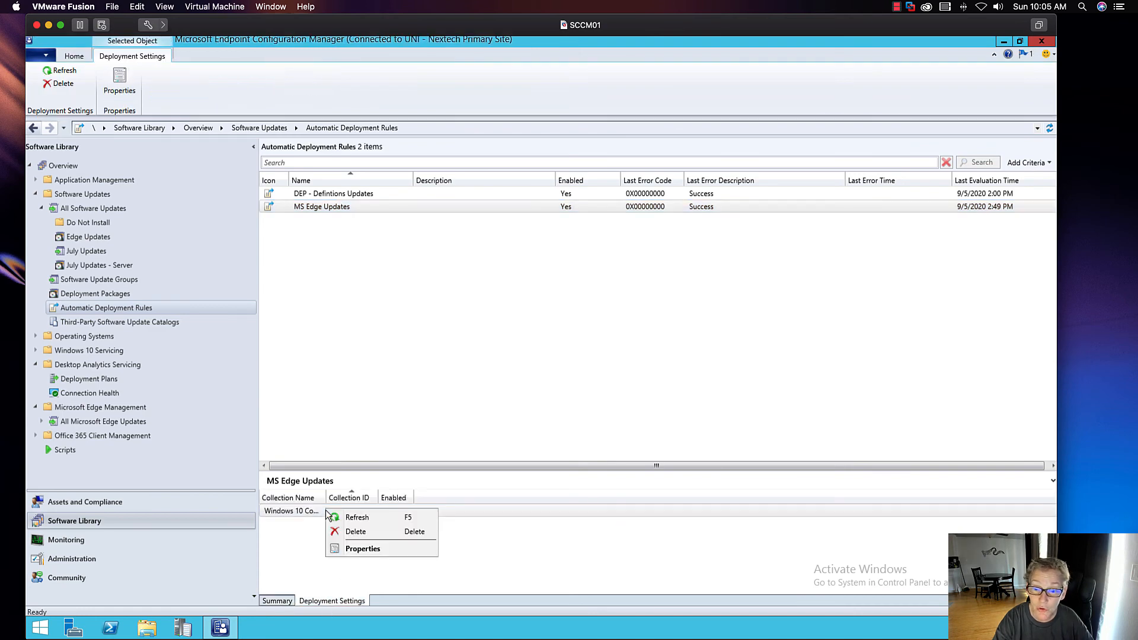
{"action": "left_click", "coordinate": [353, 548]}
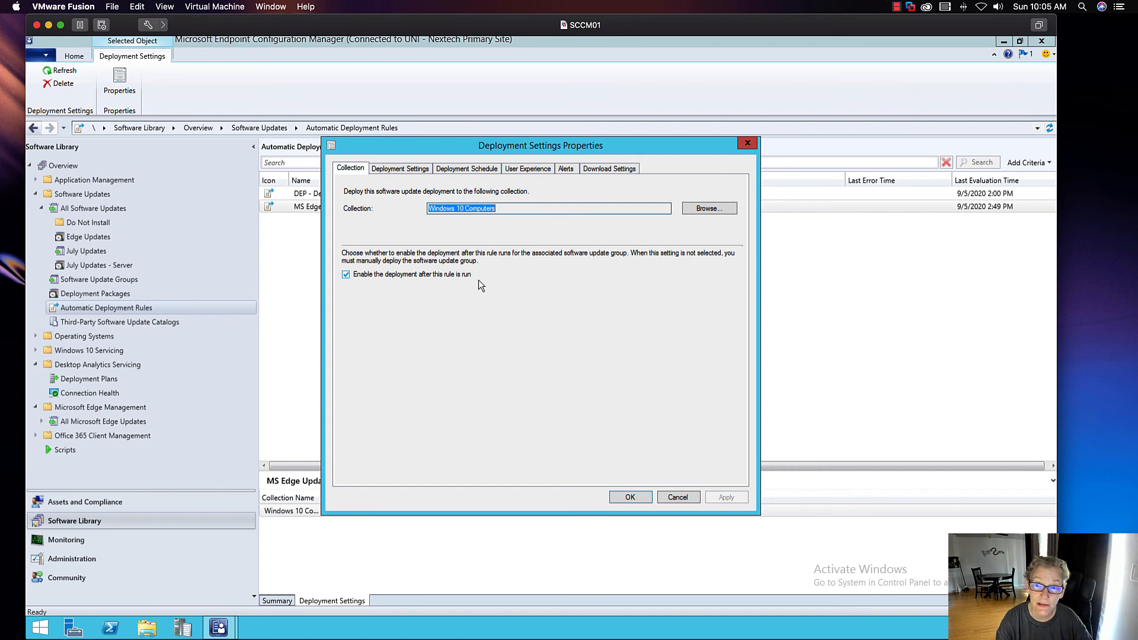
{"action": "left_click", "coordinate": [418, 170]}
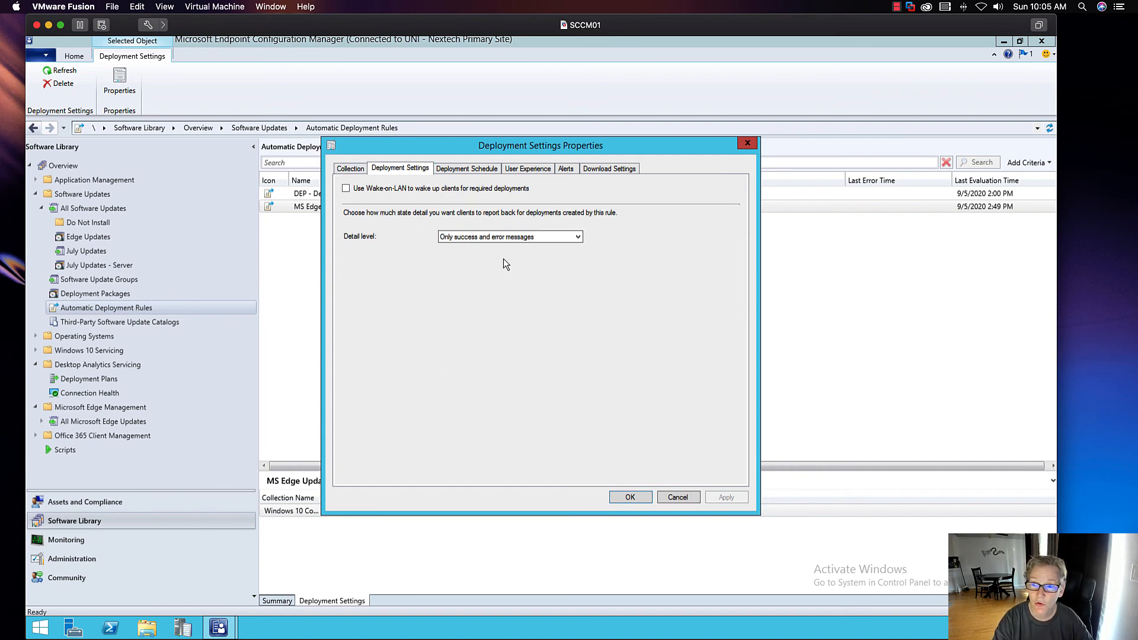
{"action": "left_click", "coordinate": [542, 237]}
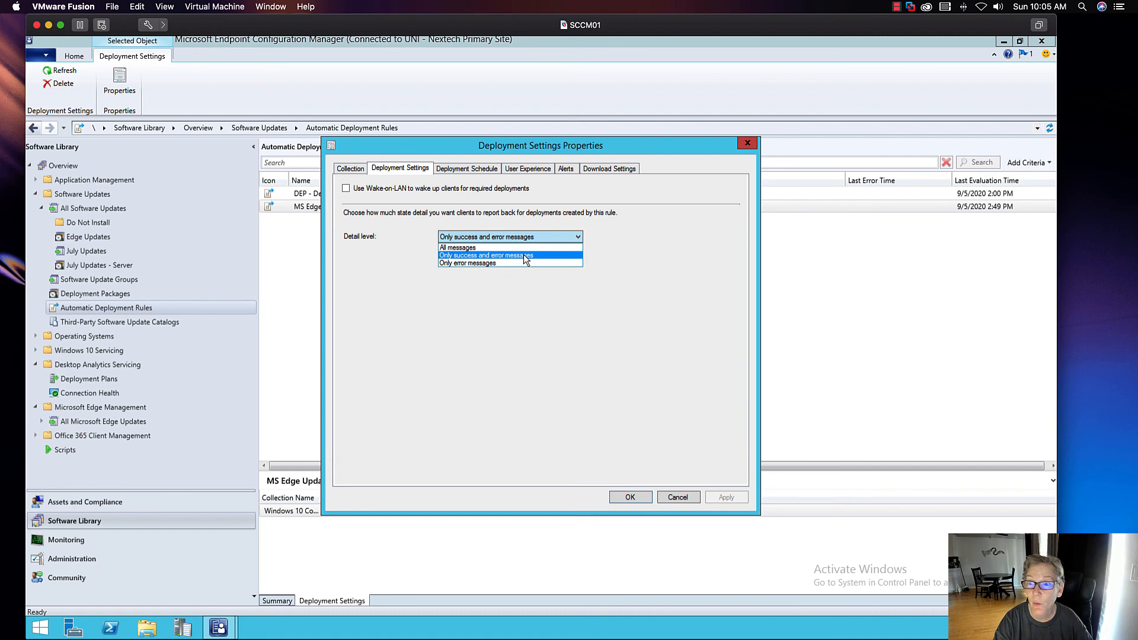
{"action": "left_click", "coordinate": [524, 259]}
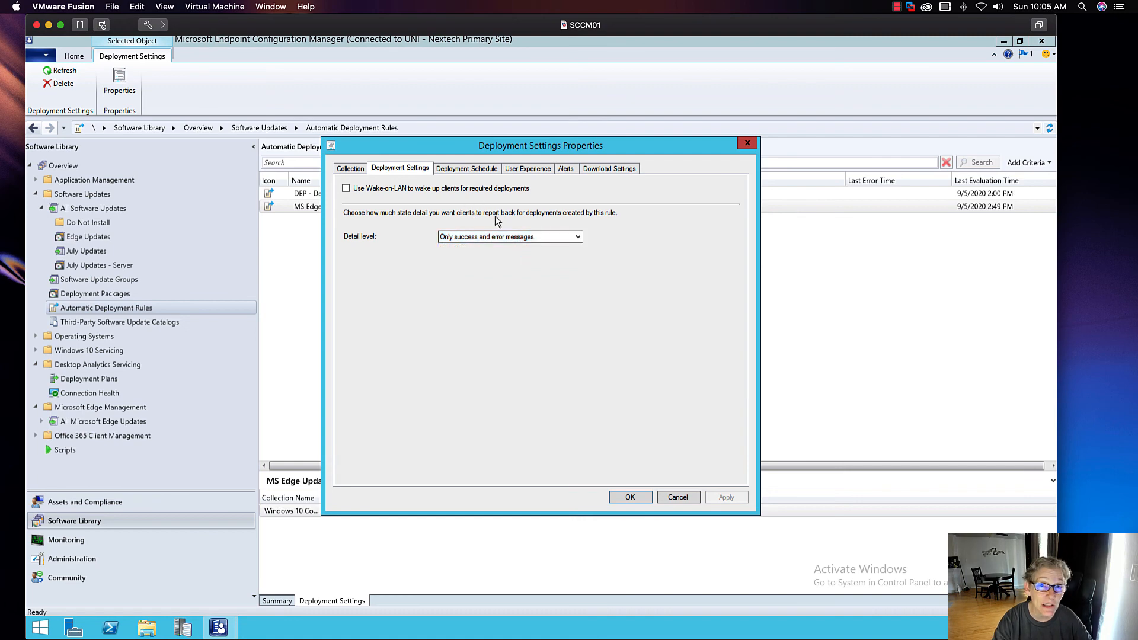
Set the deployment's software available time to As soon as possible and its installation deadline to a specific time of 1 day.
{"action": "left_click", "coordinate": [476, 170]}
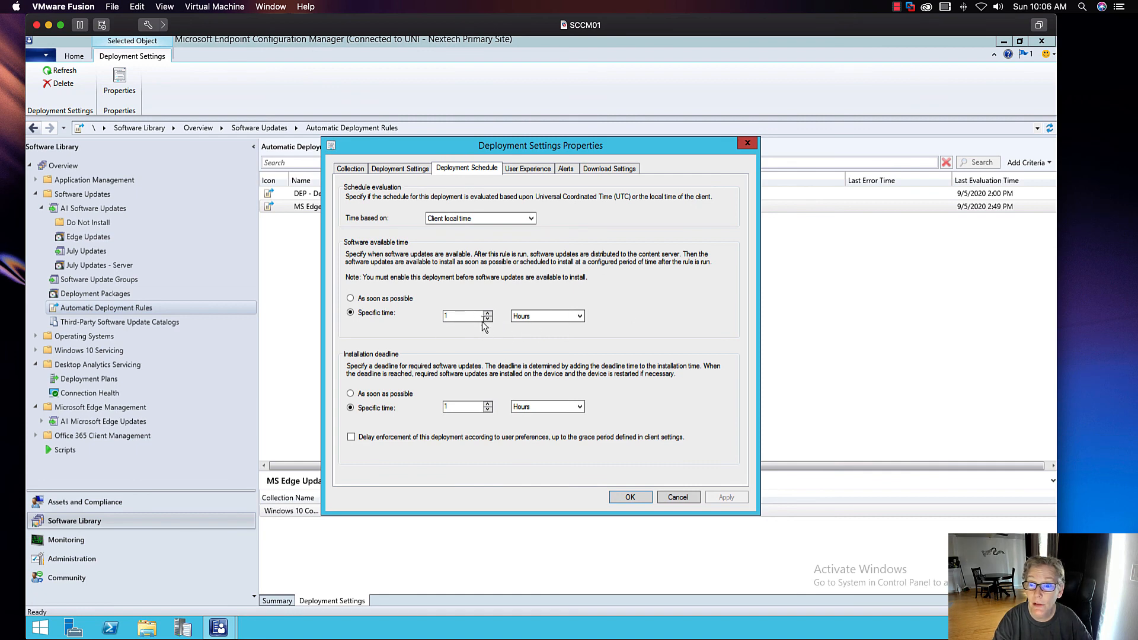
{"action": "left_click", "coordinate": [388, 298]}
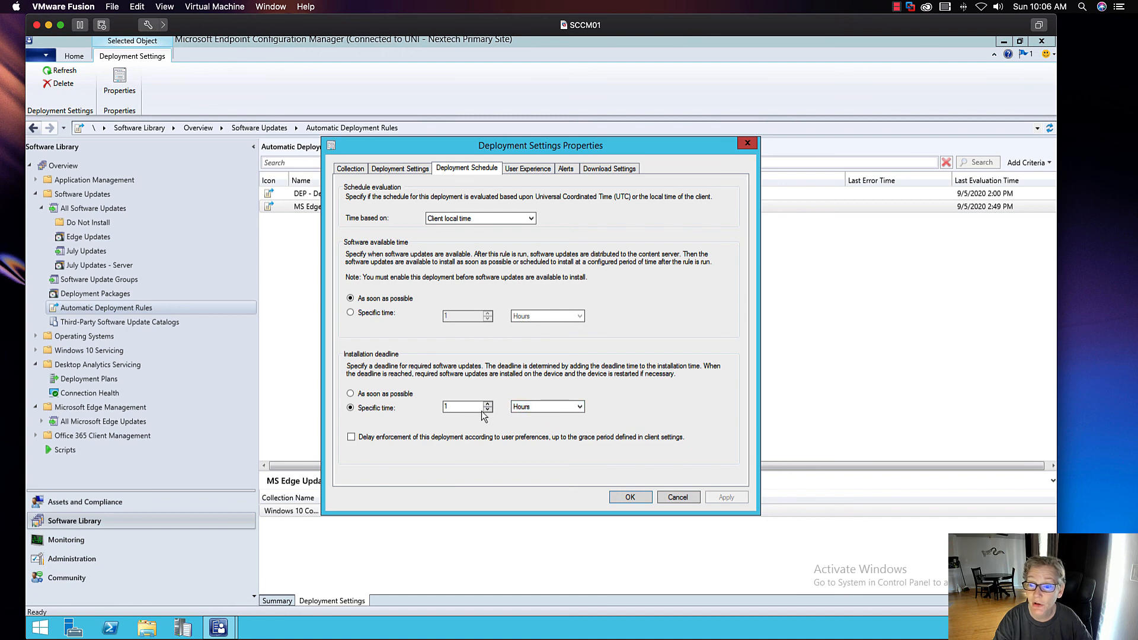
{"action": "left_click", "coordinate": [531, 408]}
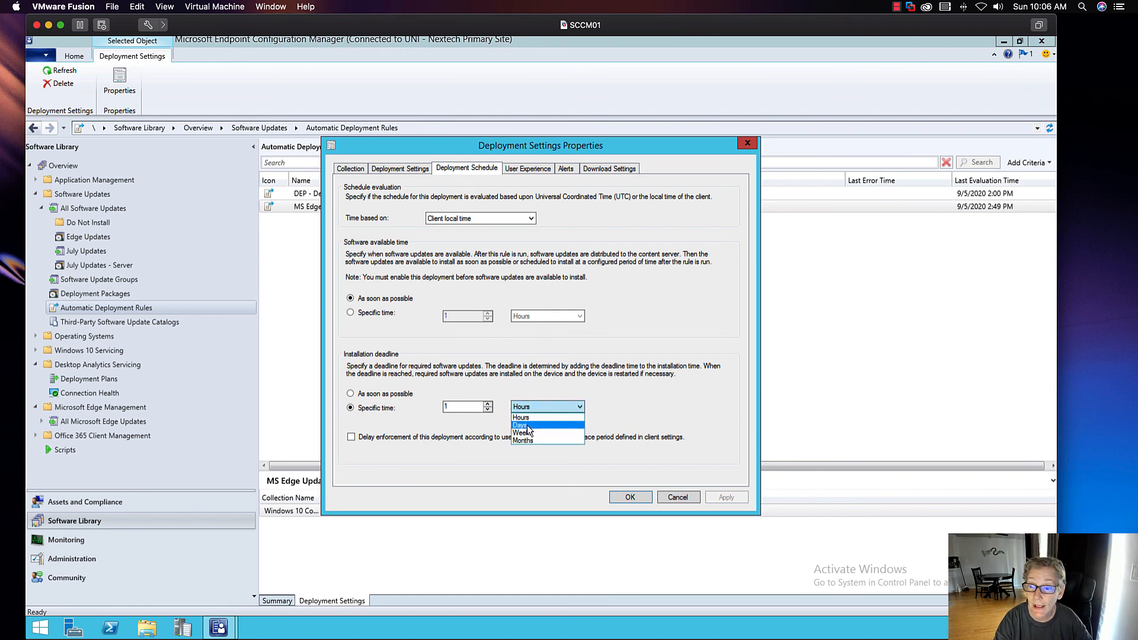
{"action": "left_click", "coordinate": [528, 426]}
{"action": "left_click", "coordinate": [536, 406]}
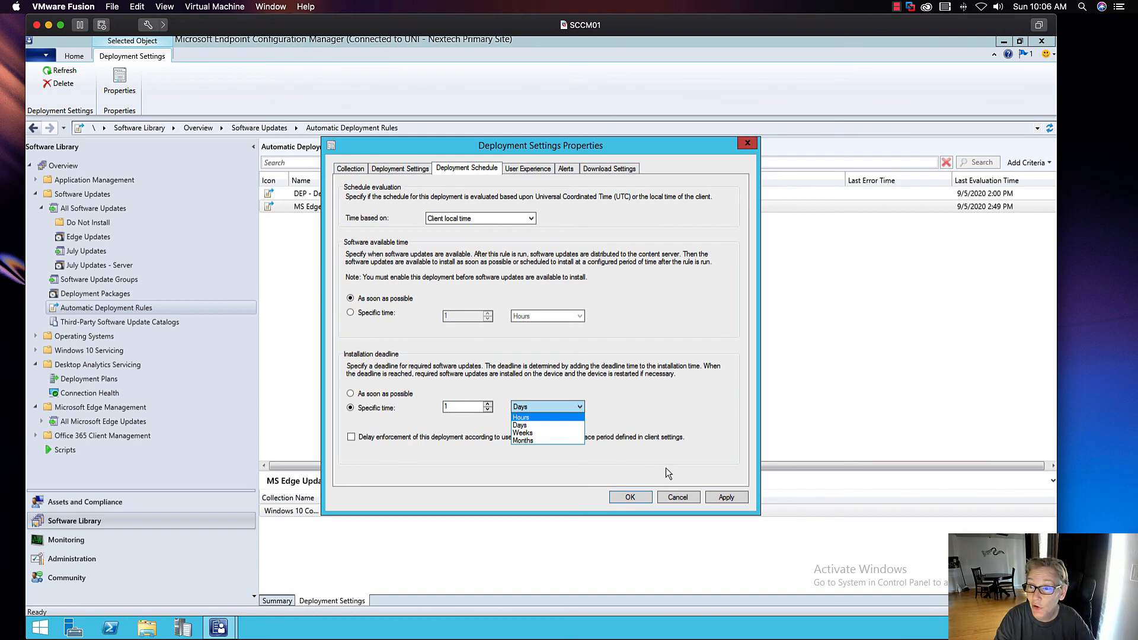
{"action": "left_click", "coordinate": [520, 173]}
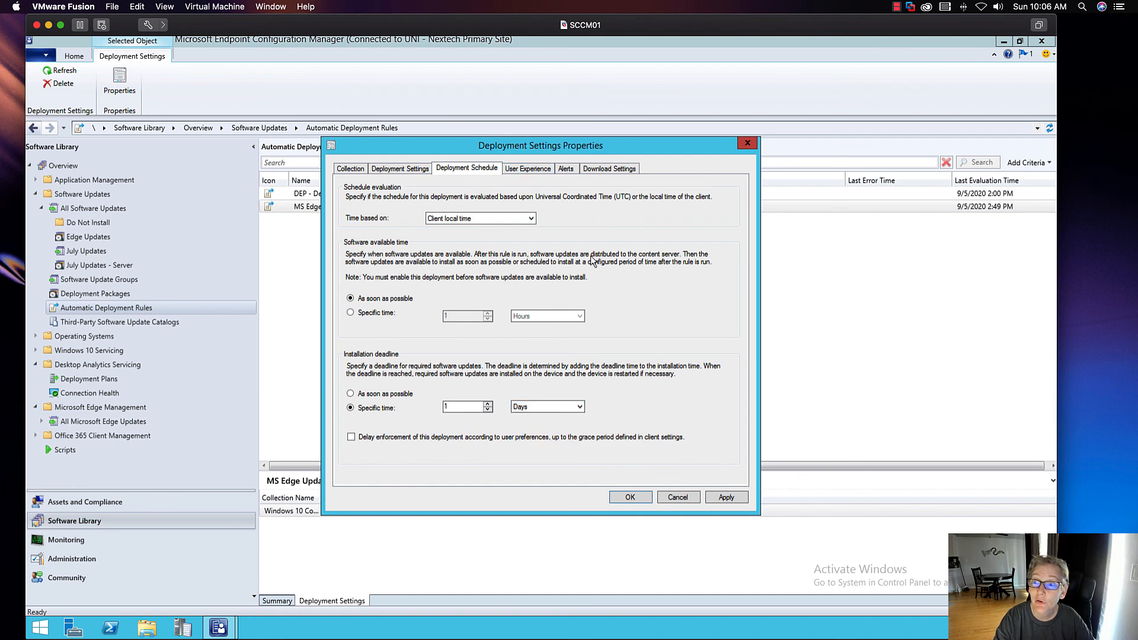
Review the deployment's user notification choices, restart behavior, alerts and download settings, and close its properties without saving.
{"action": "left_click", "coordinate": [526, 171]}
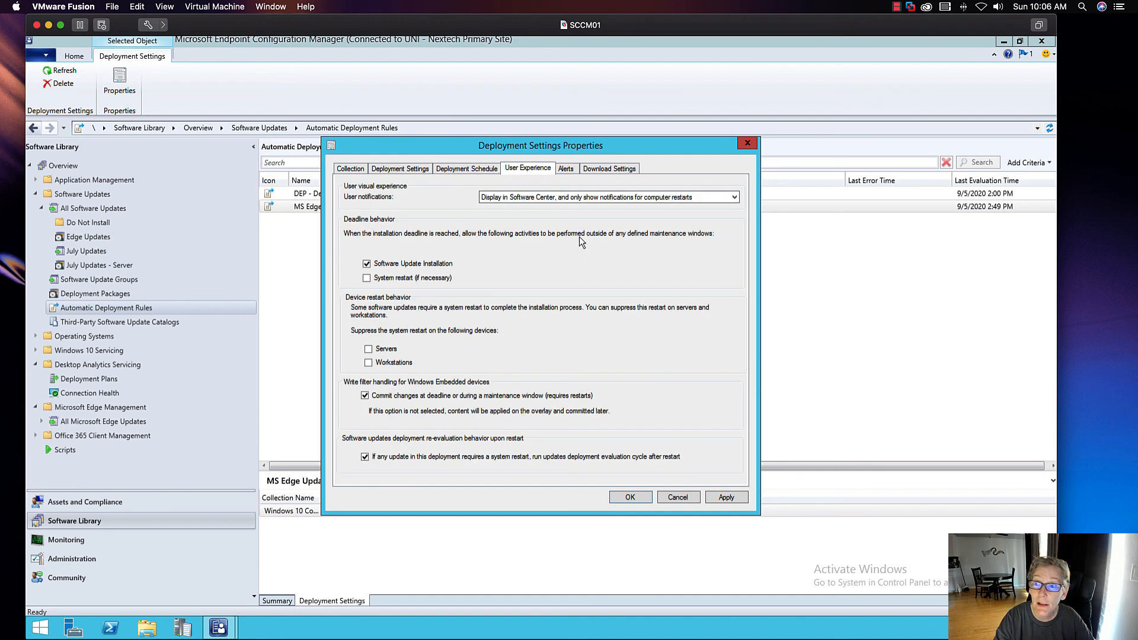
{"action": "left_click", "coordinate": [585, 200]}
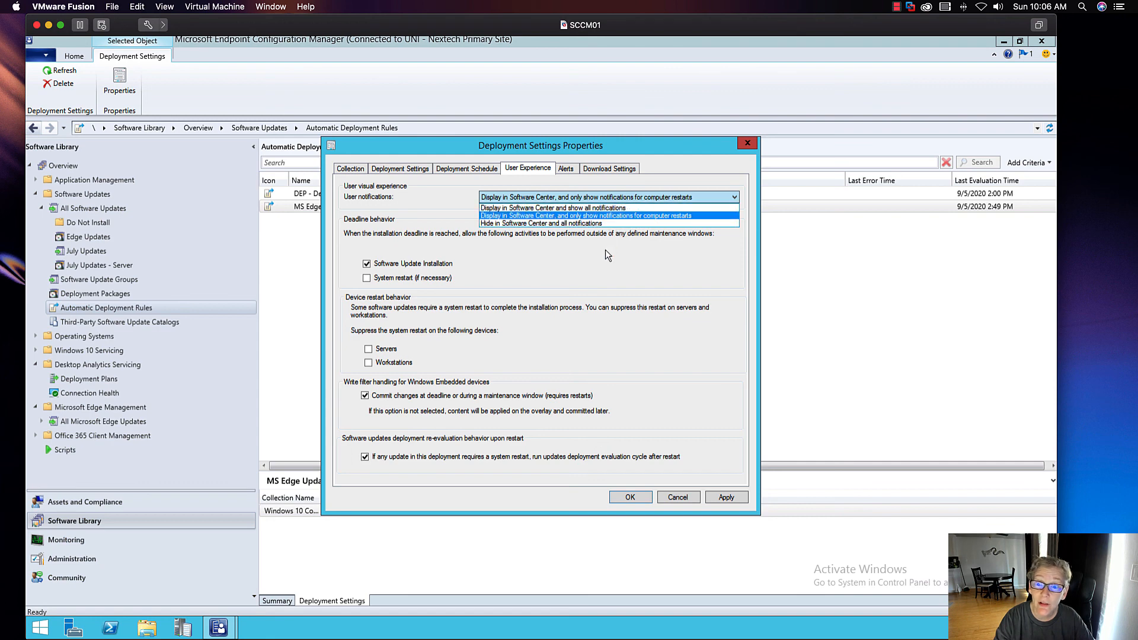
{"action": "left_click", "coordinate": [593, 264]}
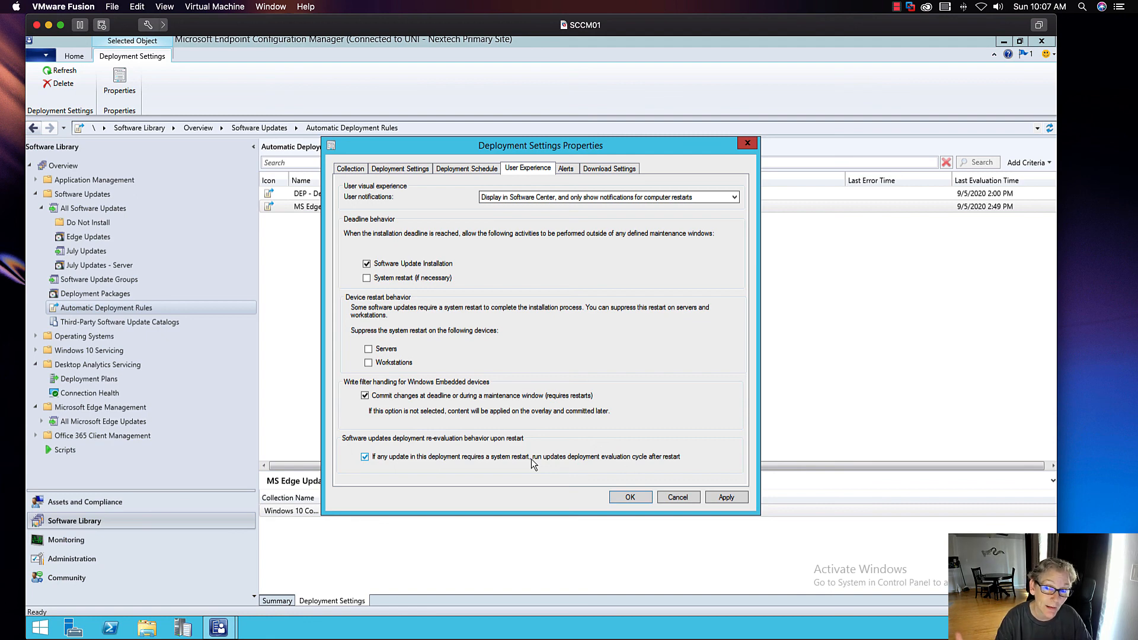
{"action": "left_click", "coordinate": [564, 171]}
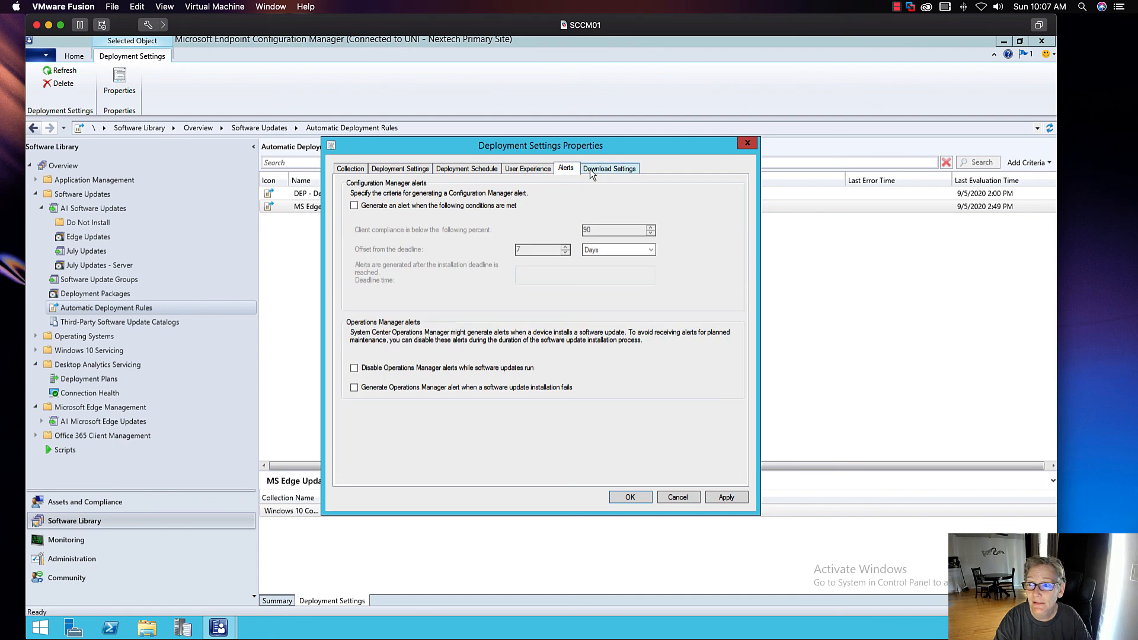
{"action": "left_click", "coordinate": [589, 171]}
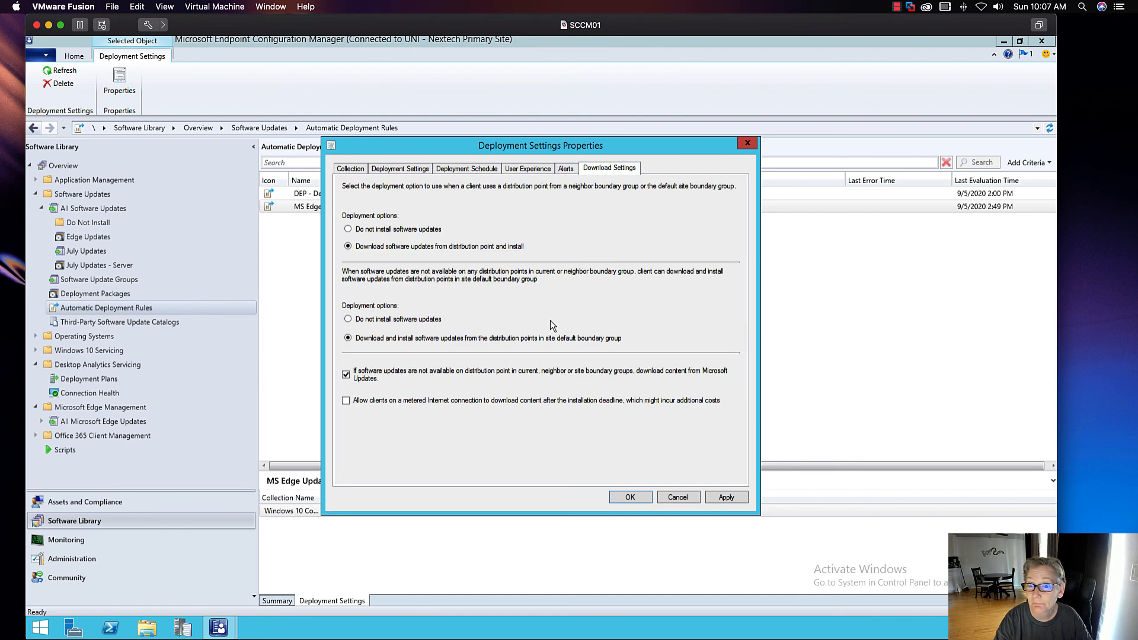
{"action": "left_click", "coordinate": [678, 498]}
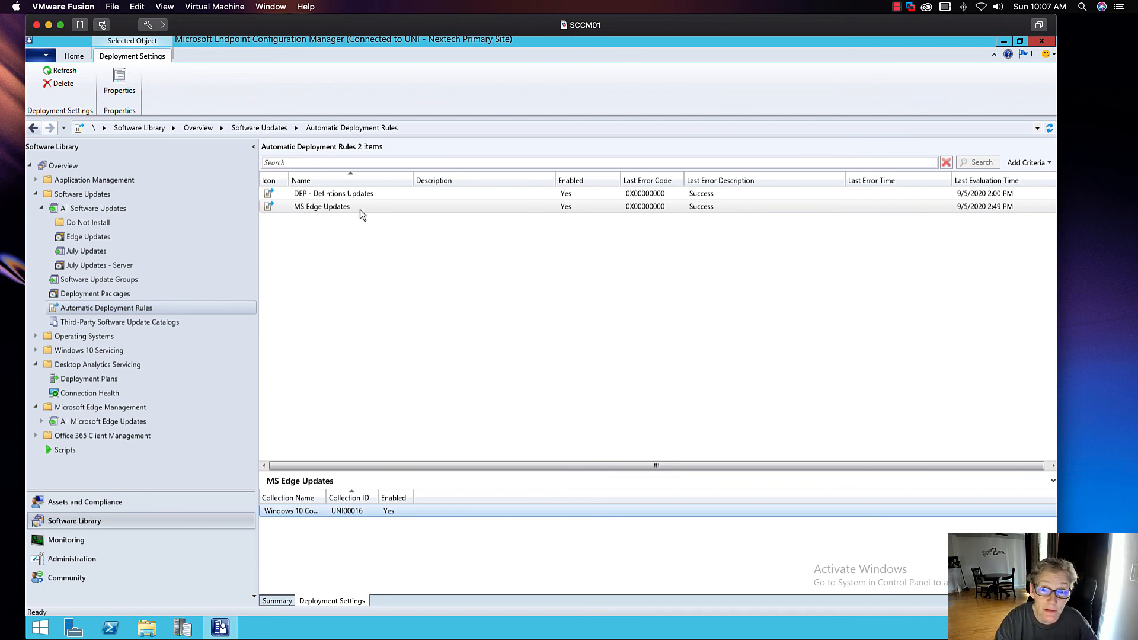
View the collections targeted by the DEP - Defintions Updates rule and the MS Edge Updates rule.
{"action": "left_click", "coordinate": [354, 196]}
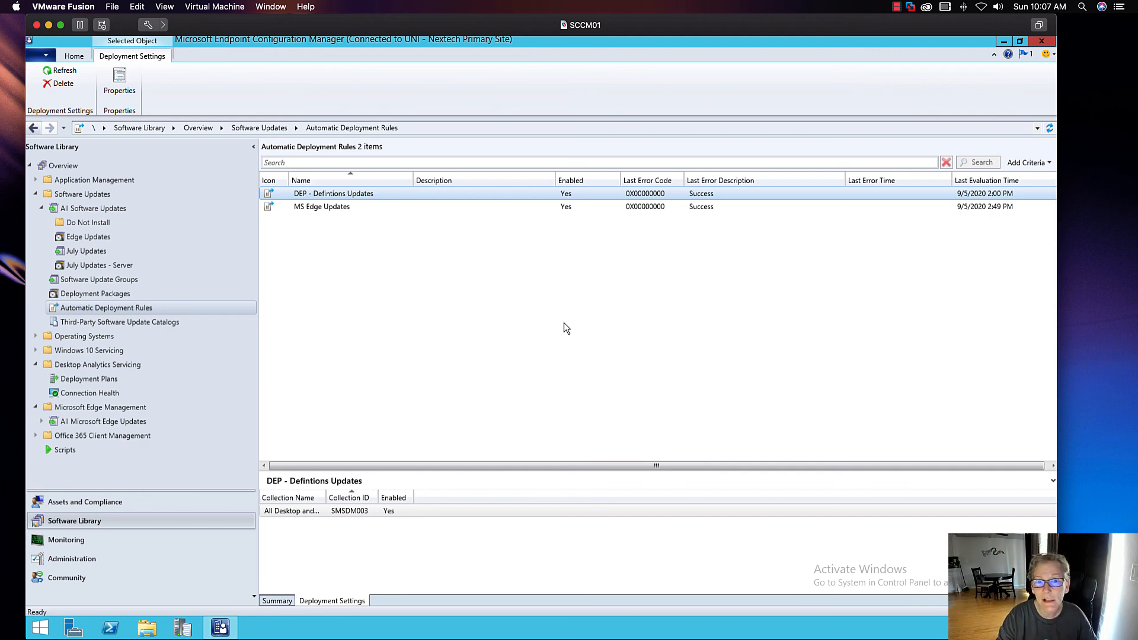
{"action": "left_click", "coordinate": [352, 208]}
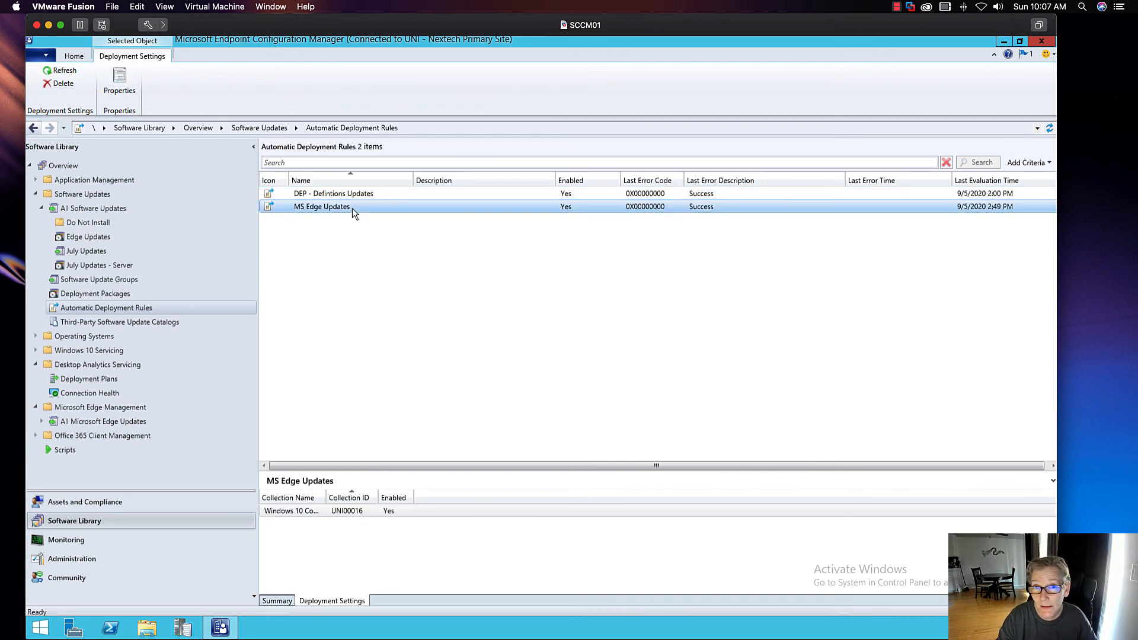